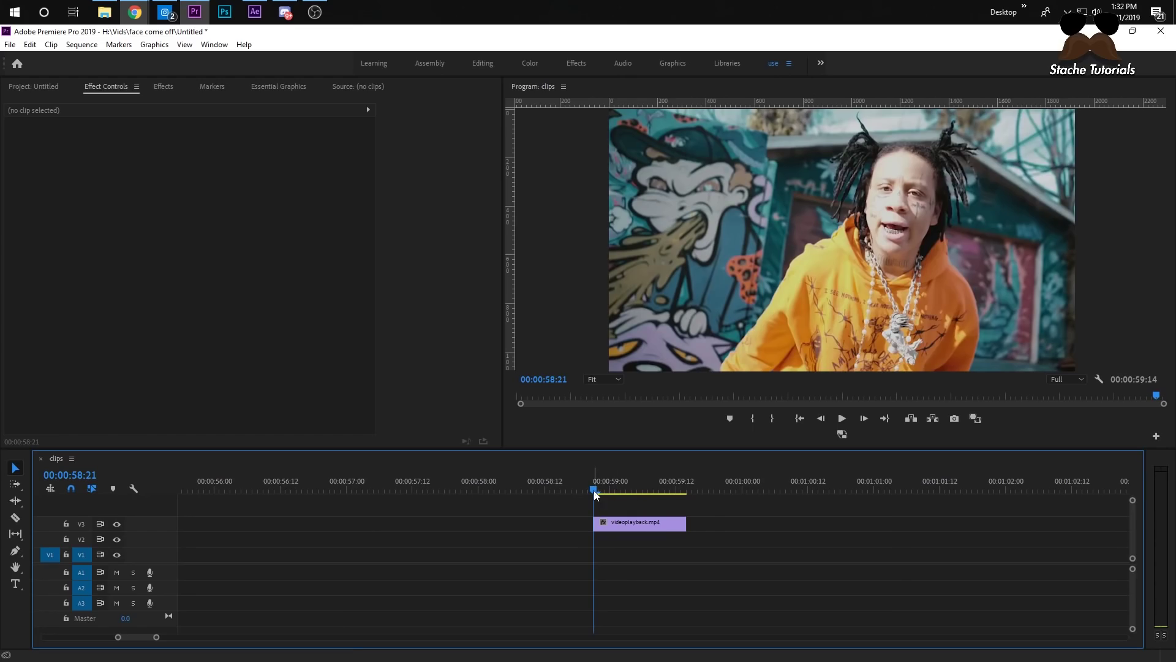
# Replace the videoplayback.mp4 clip in the sequence with an After Effects composition and switch to After Effects
pyautogui.moveTo(594, 495); pyautogui.dragTo(620, 510)
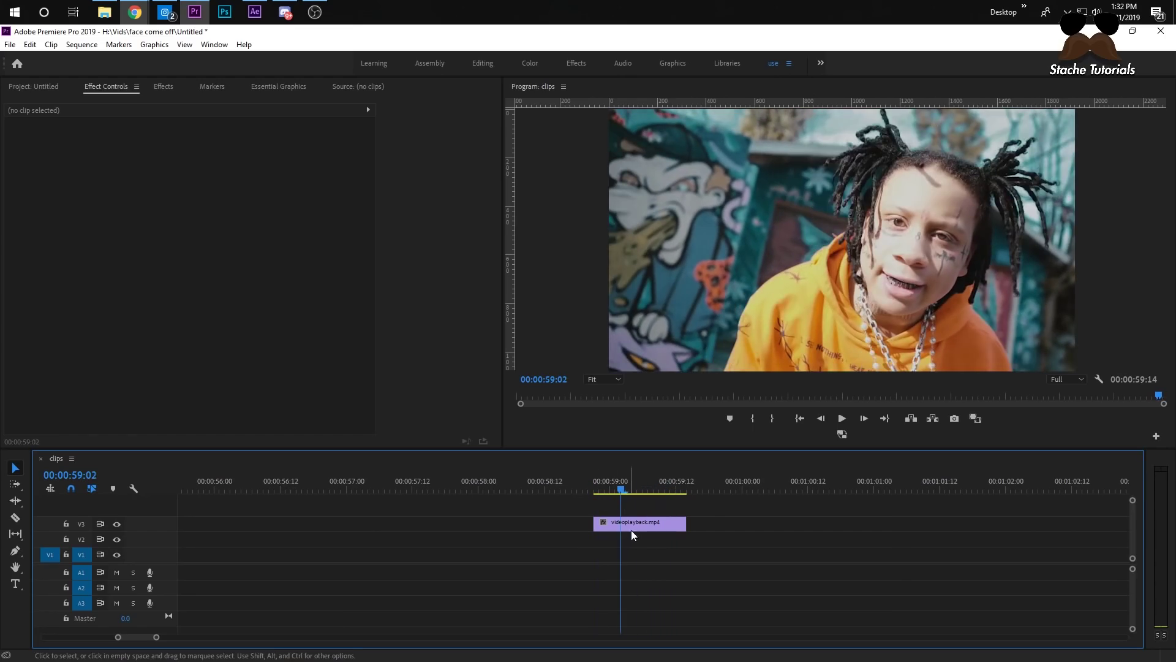
pyautogui.rightClick(641, 524)
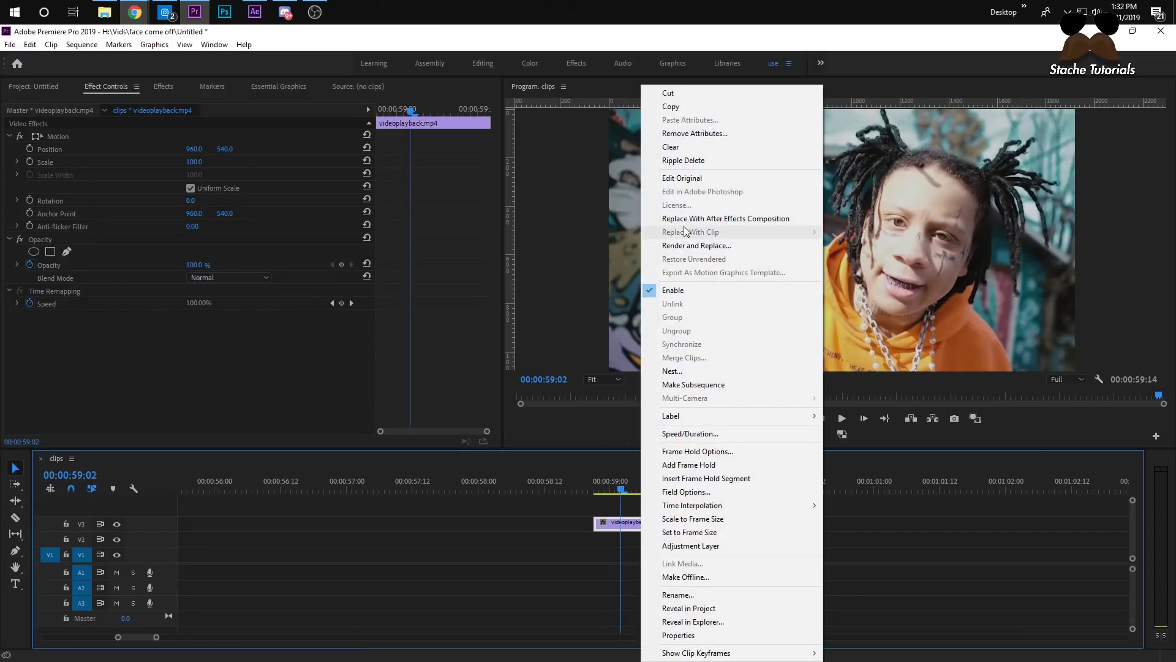
pyautogui.click(697, 219)
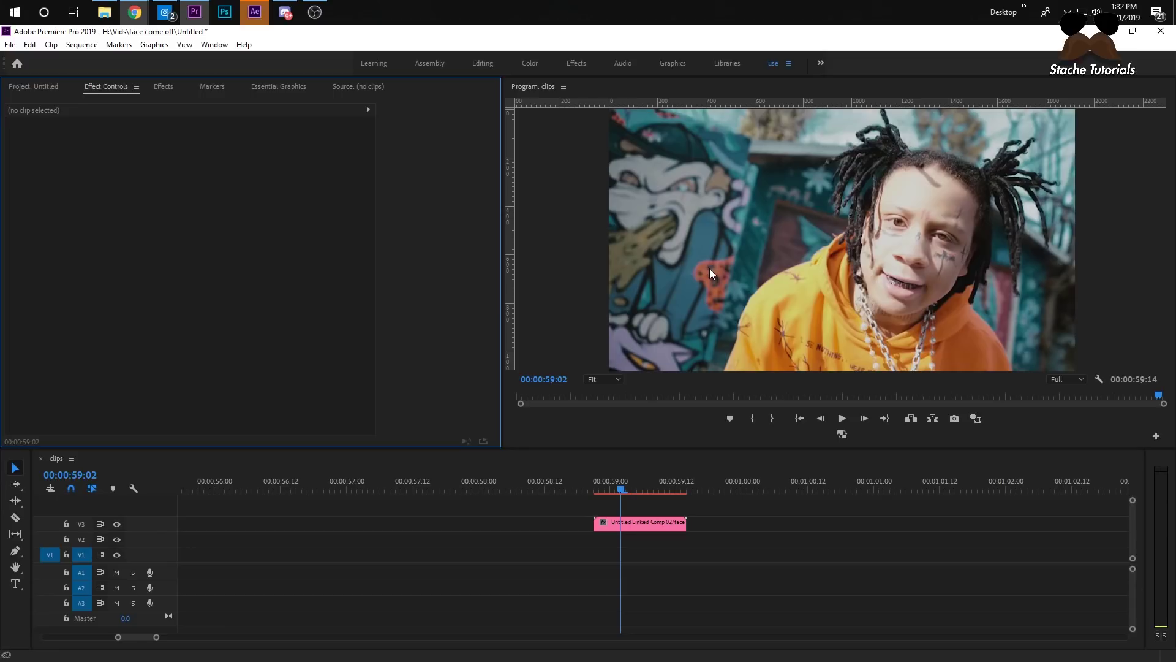
pyautogui.click(255, 12)
pyautogui.click(299, 471)
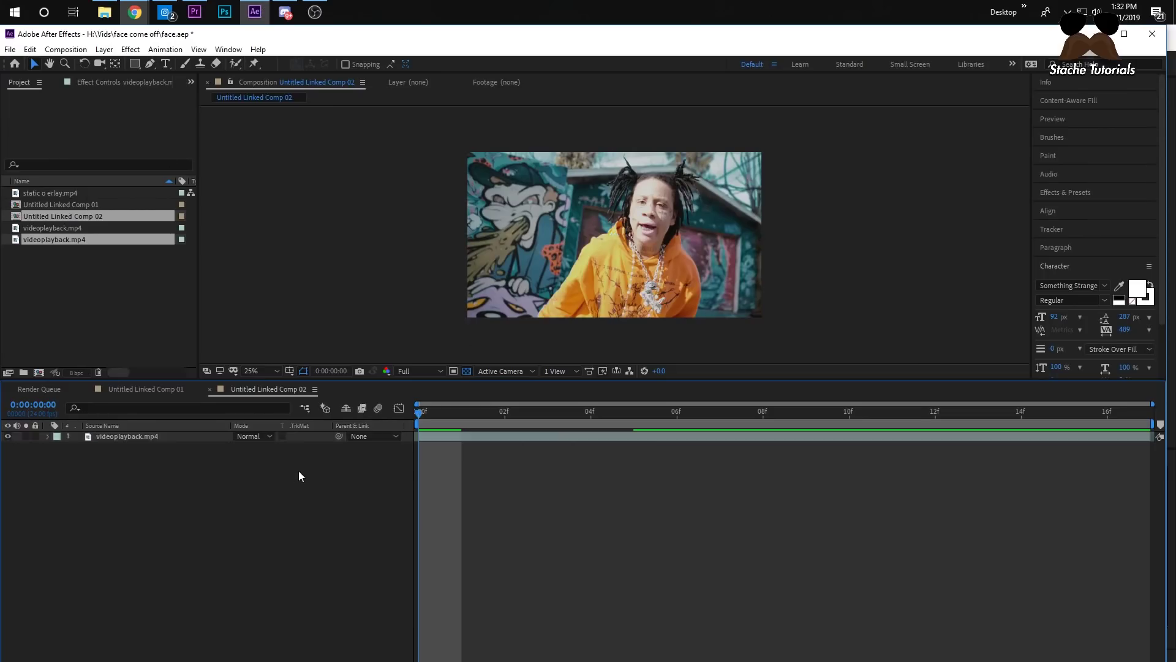
pyautogui.moveTo(419, 418); pyautogui.dragTo(295, 461)
pyautogui.moveTo(49, 194); pyautogui.dragTo(162, 454)
pyautogui.click(720, 412)
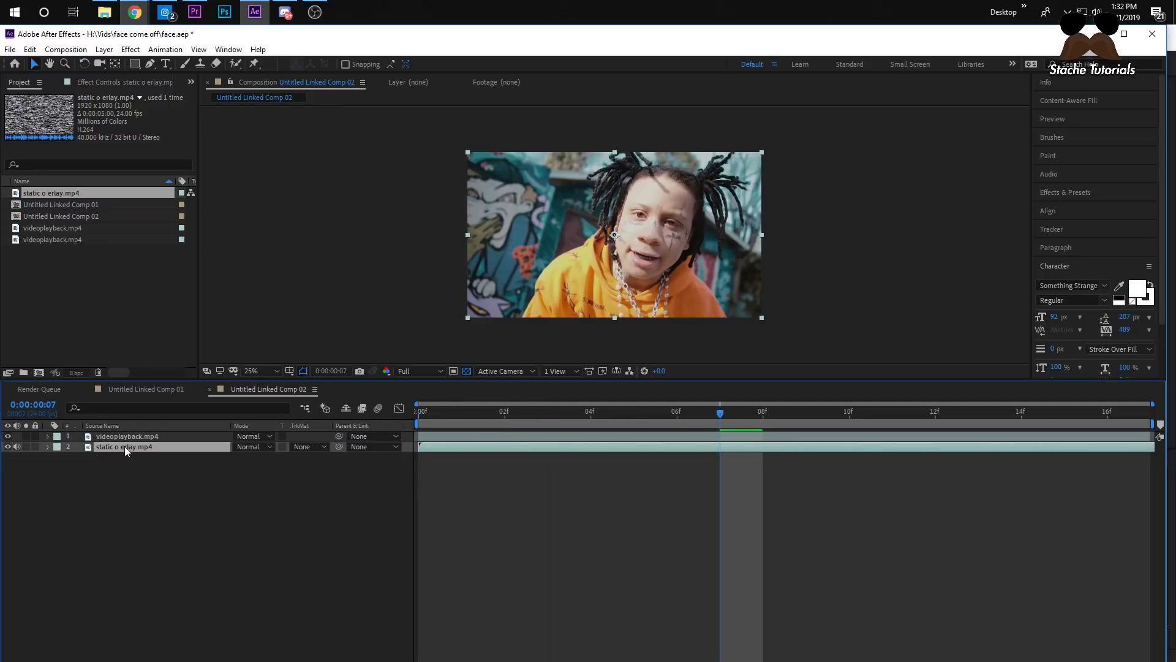
pyautogui.press('Delete')
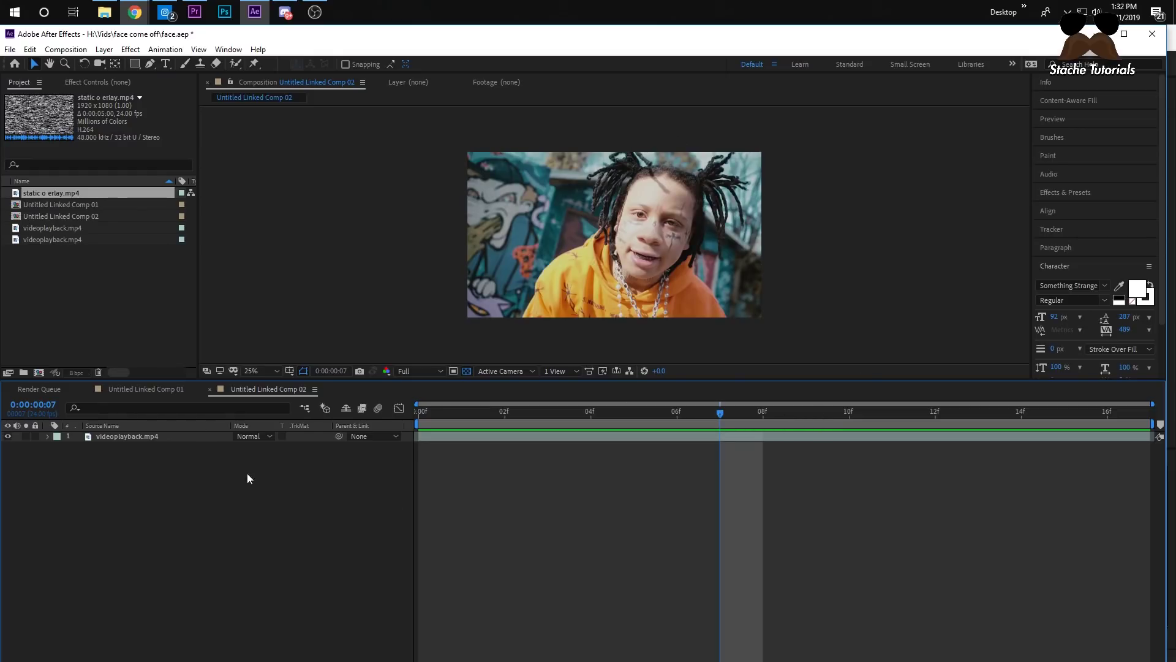
# Draw an elliptical mask around the man's face on the videoplayback.mp4 layer at the first frame
pyautogui.click(185, 437)
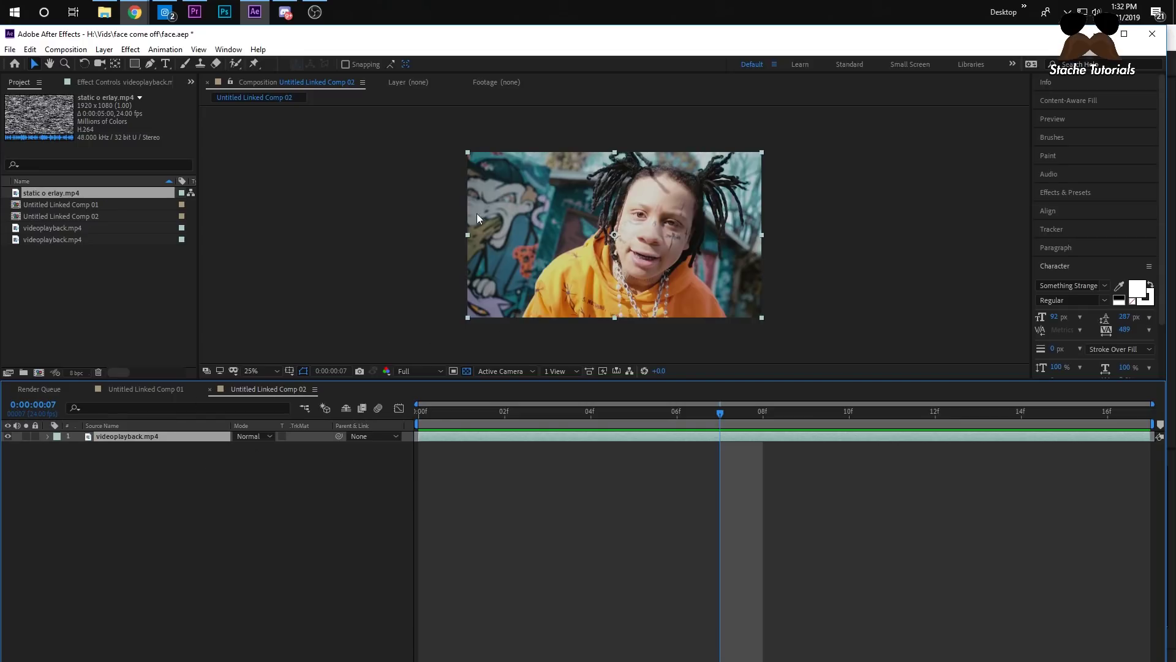
pyautogui.moveTo(128, 69); pyautogui.dragTo(148, 80)
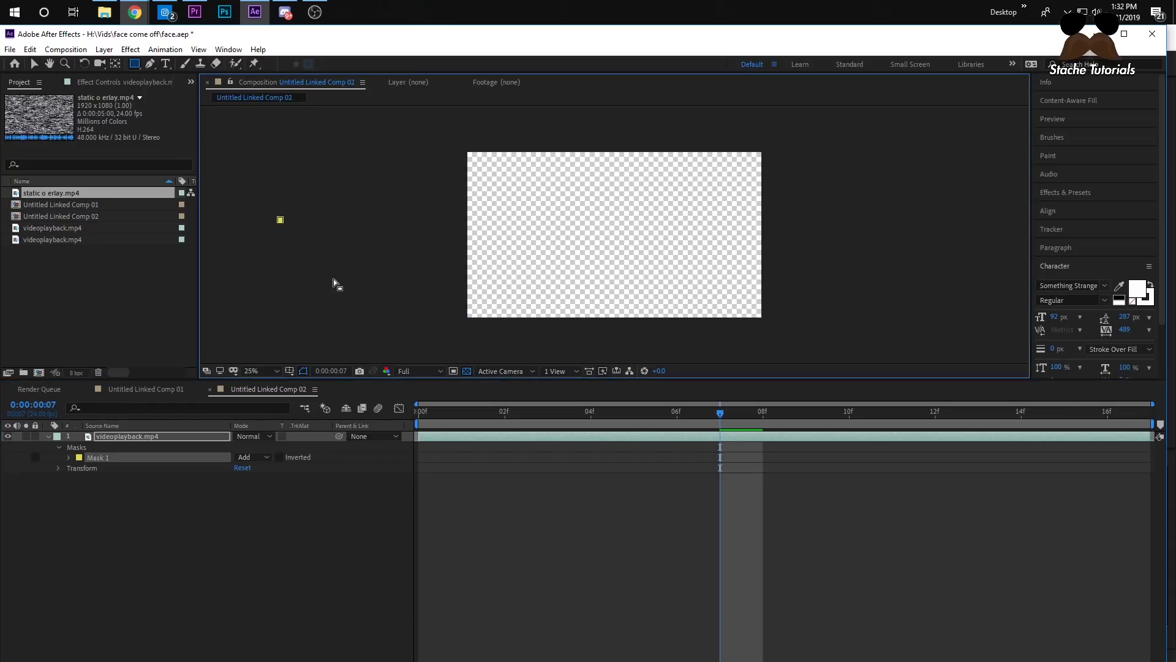
pyautogui.hotkey('ctrl', 'z')
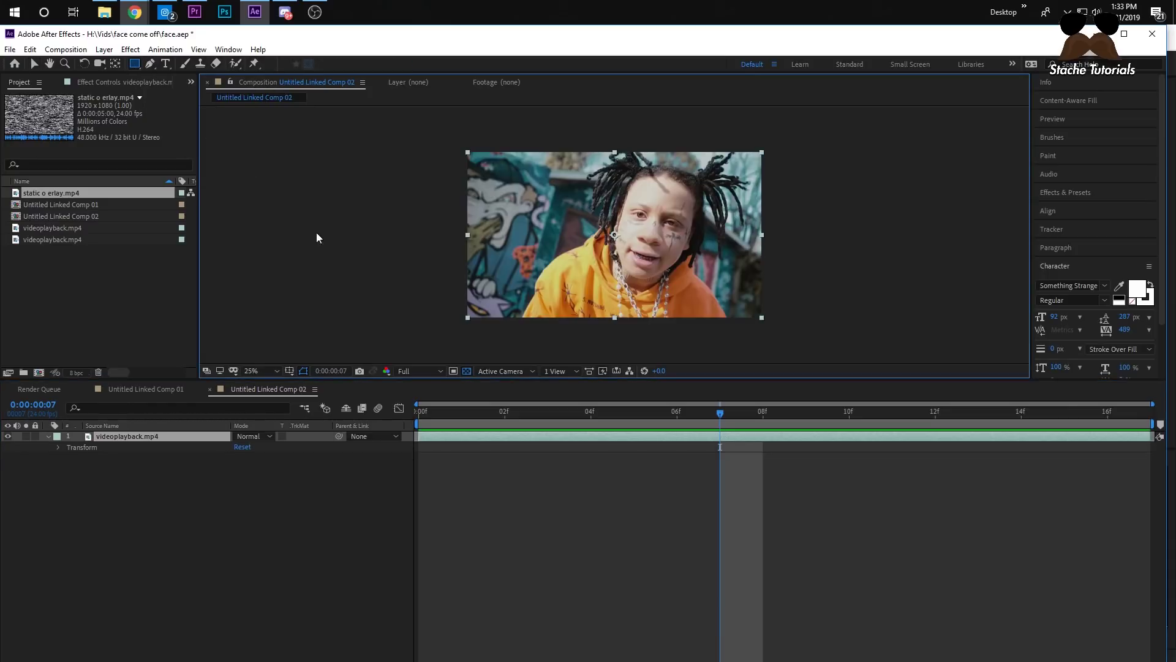
pyautogui.click(138, 64)
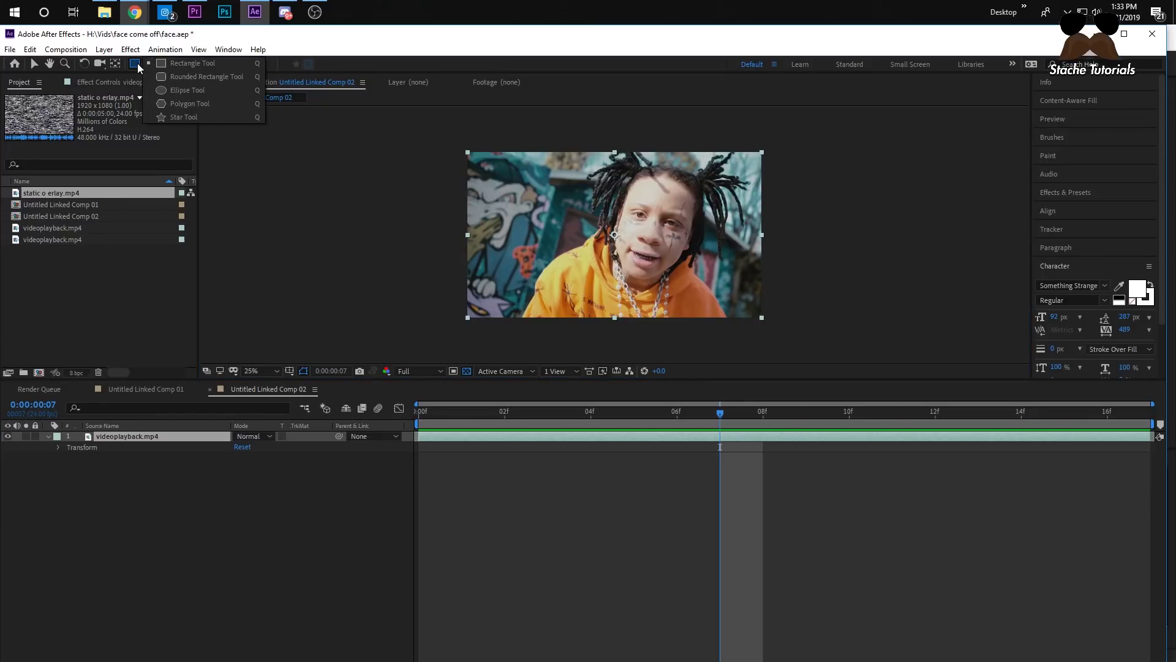
pyautogui.click(181, 90)
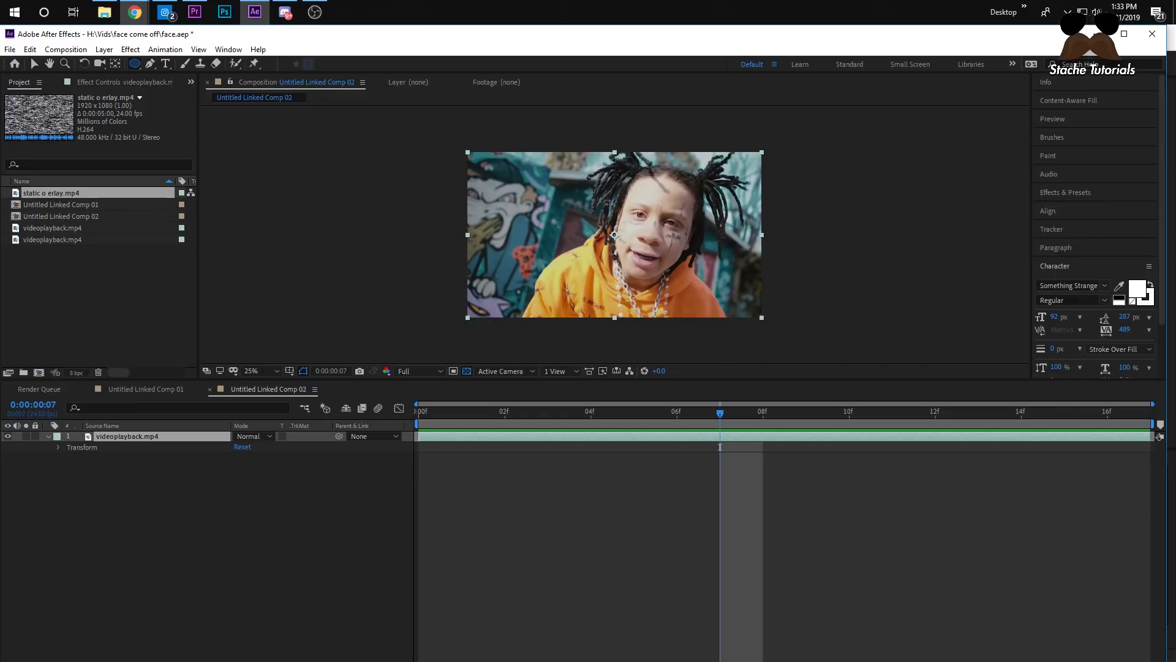
pyautogui.moveTo(720, 418); pyautogui.dragTo(433, 412)
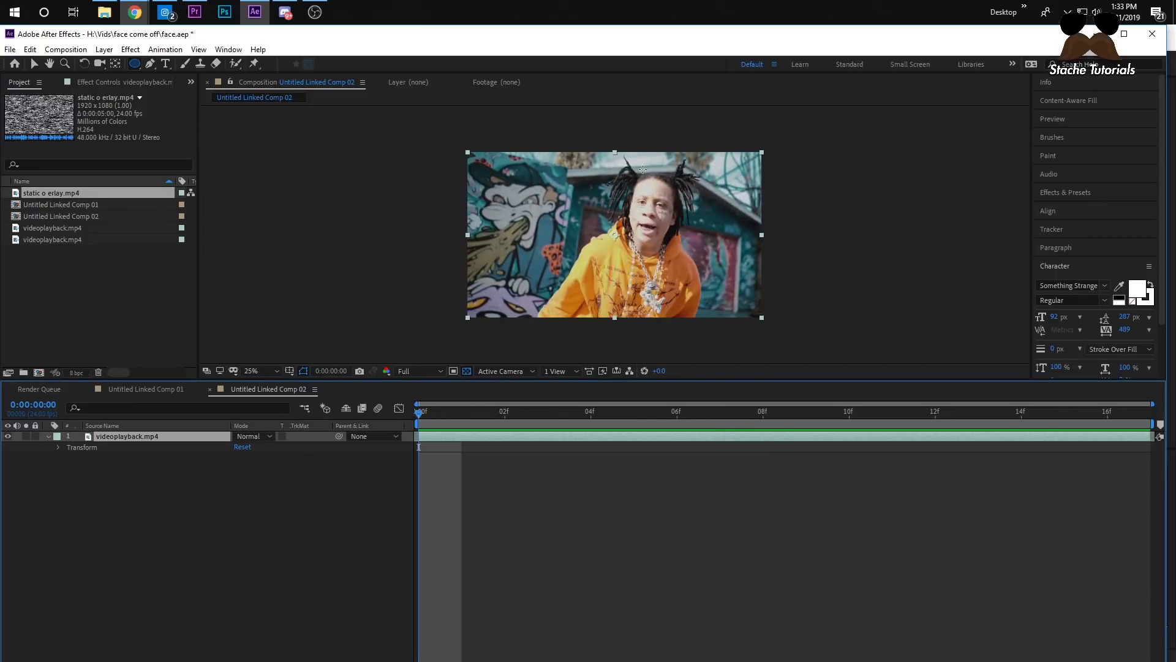
pyautogui.moveTo(637, 118); pyautogui.dragTo(738, 252)
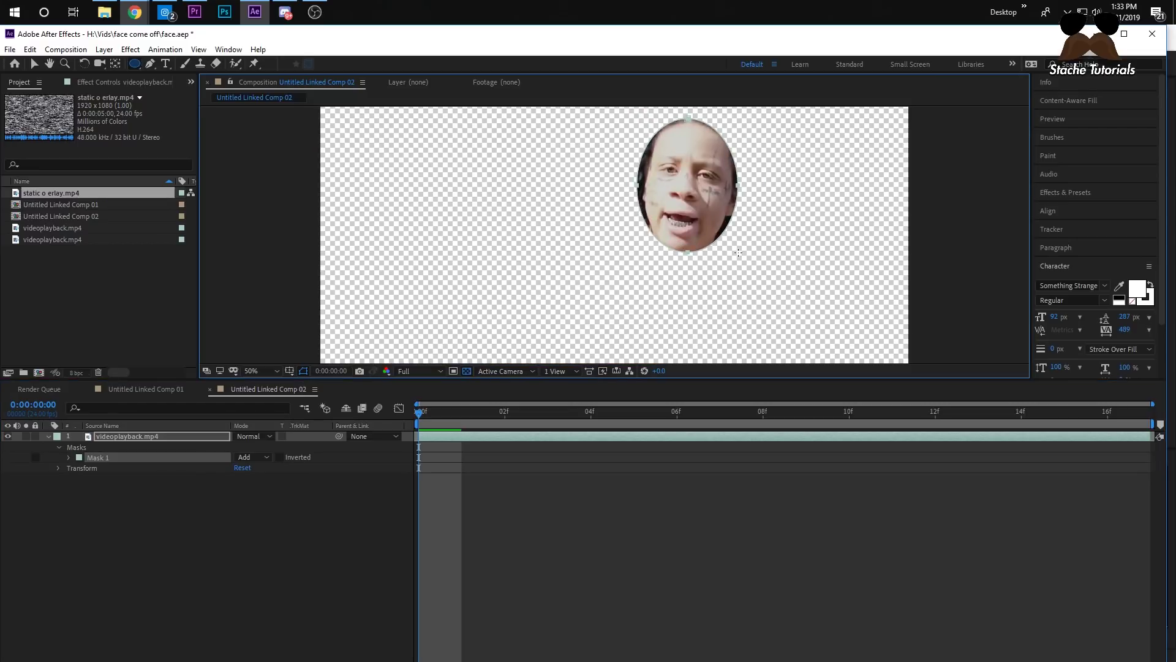
# Track the face mask forward through the whole clip using the Face Tracking (Outline Only) method
pyautogui.click(1055, 266)
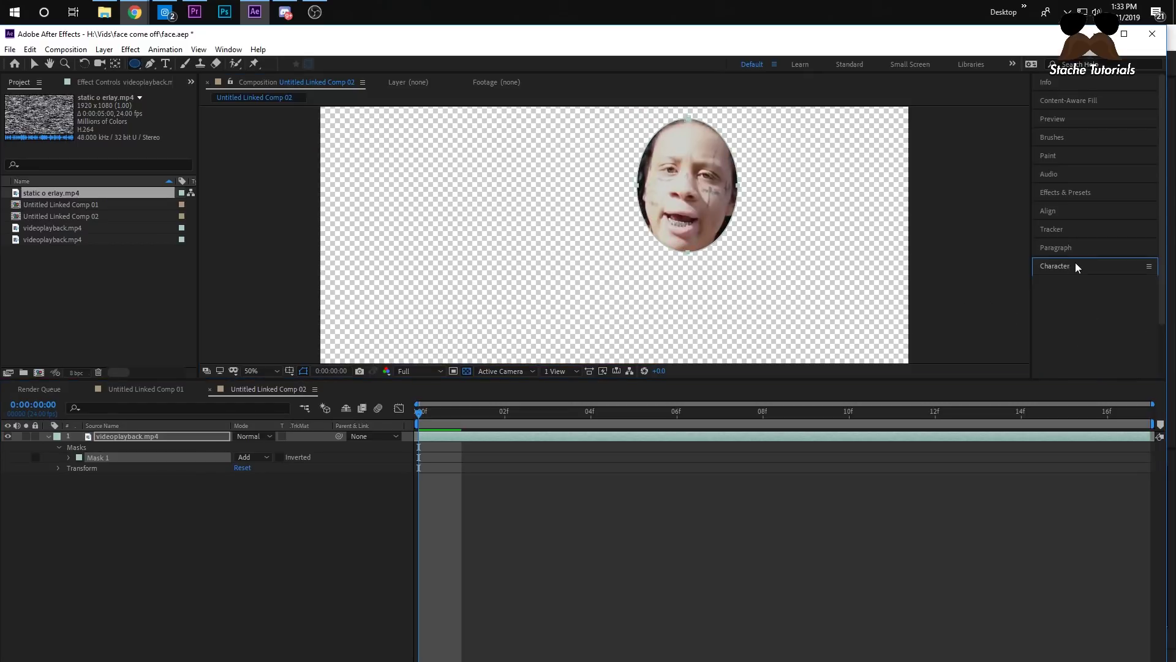
pyautogui.click(1051, 229)
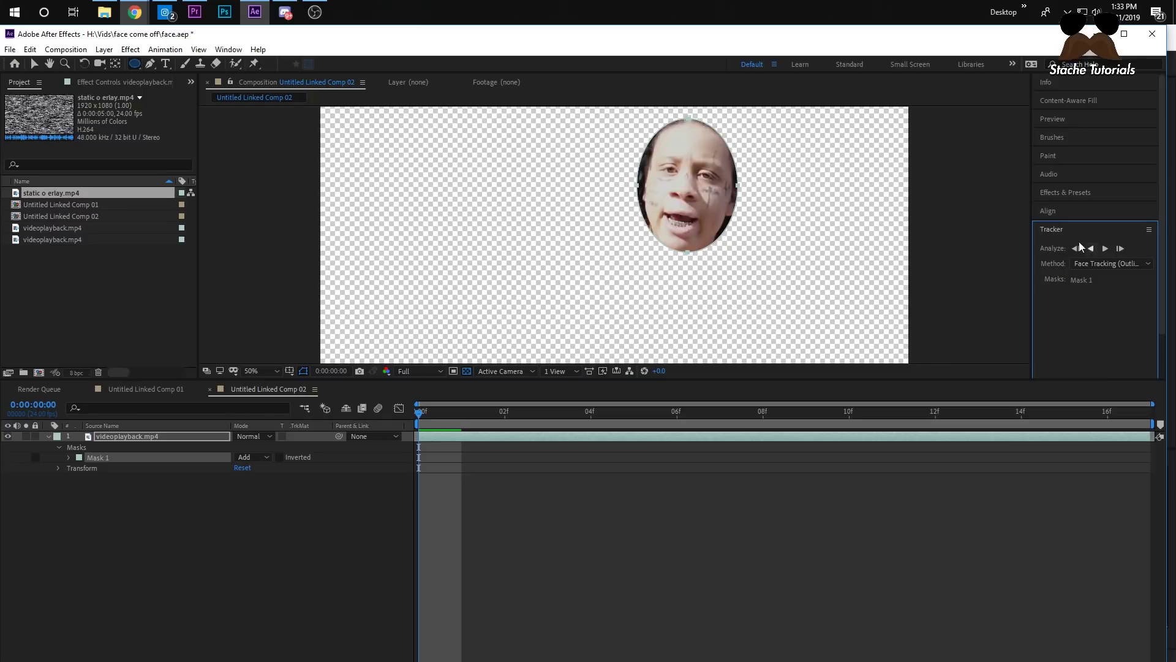
pyautogui.click(228, 49)
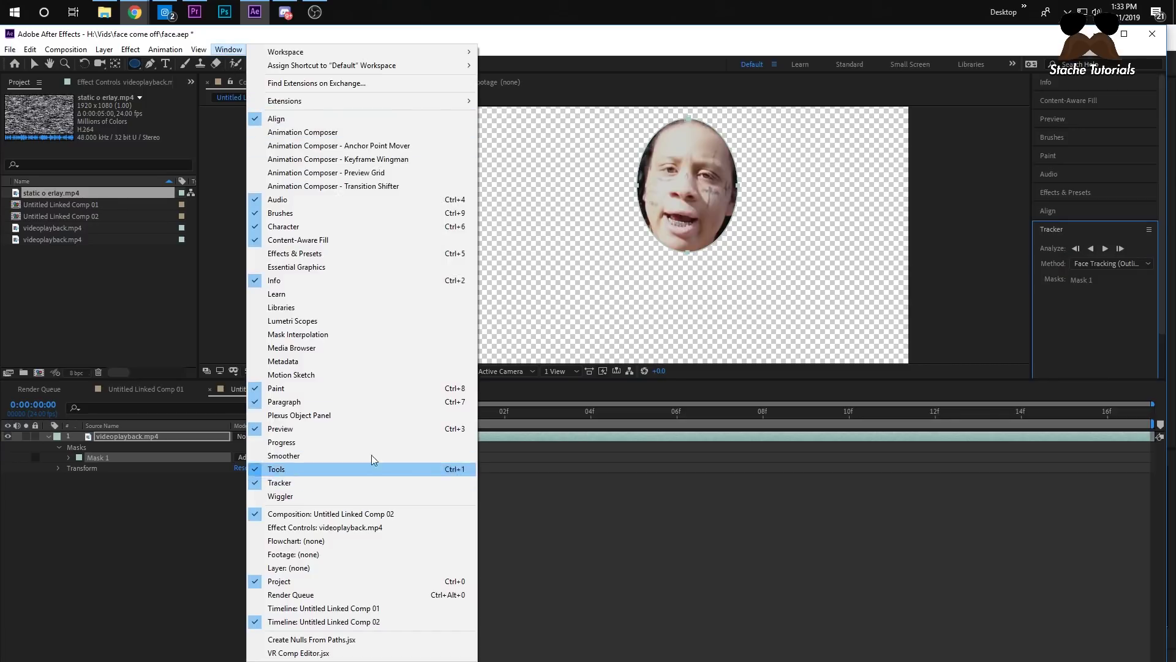
pyautogui.click(1109, 305)
pyautogui.click(1101, 264)
pyautogui.click(1097, 263)
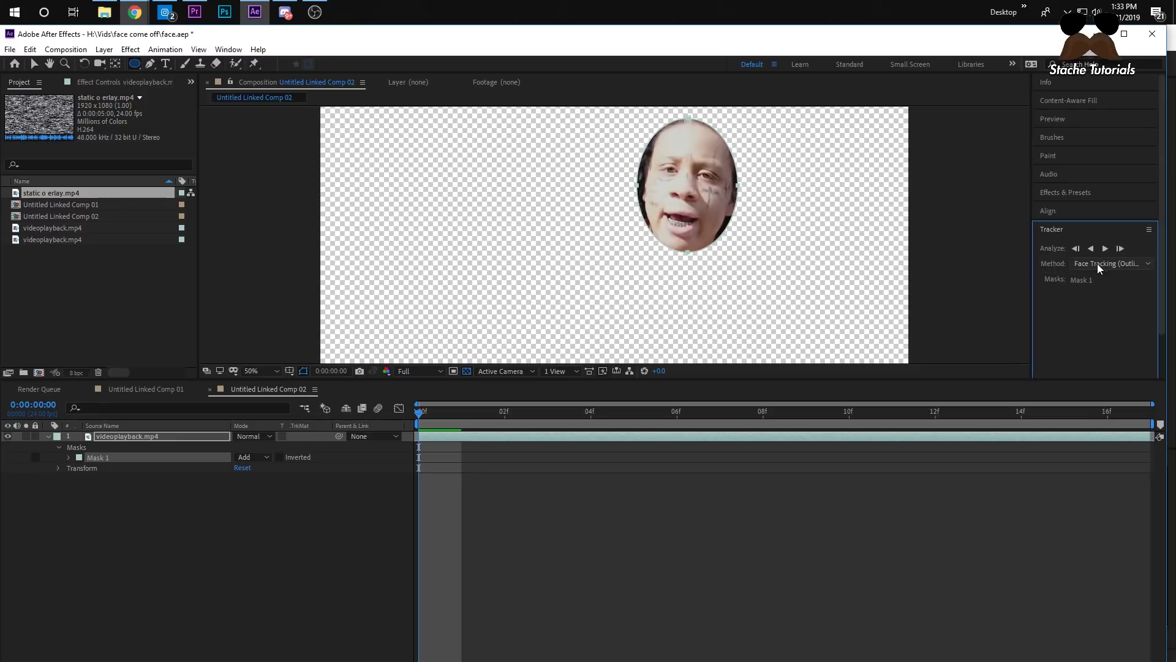
pyautogui.click(1098, 265)
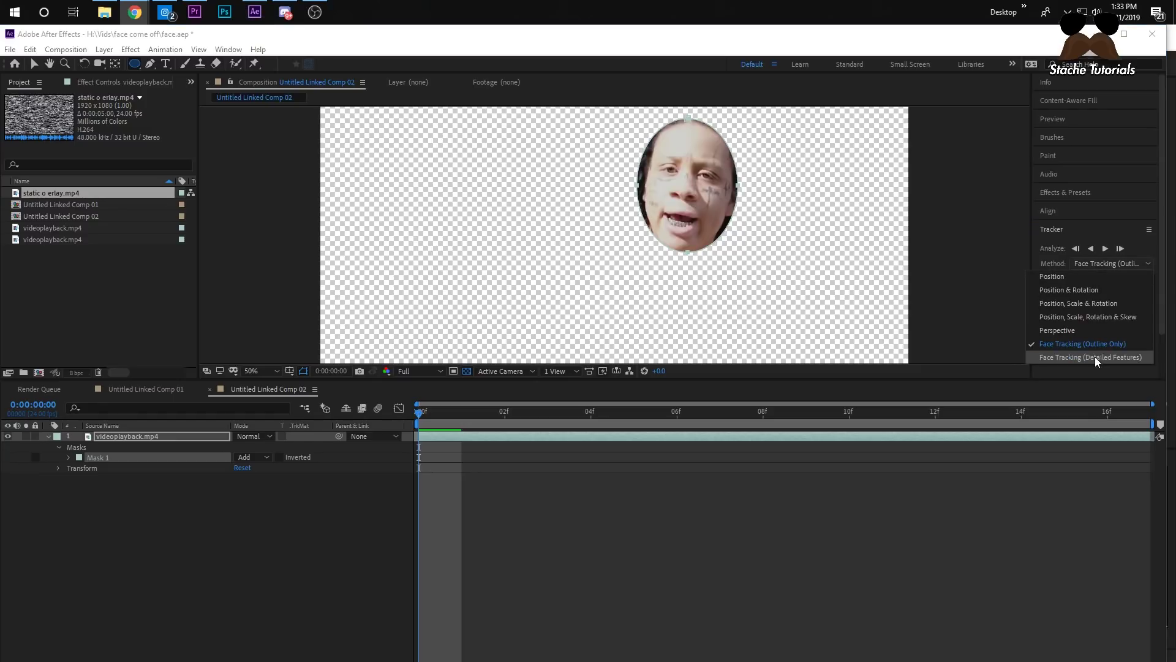
pyautogui.click(1084, 341)
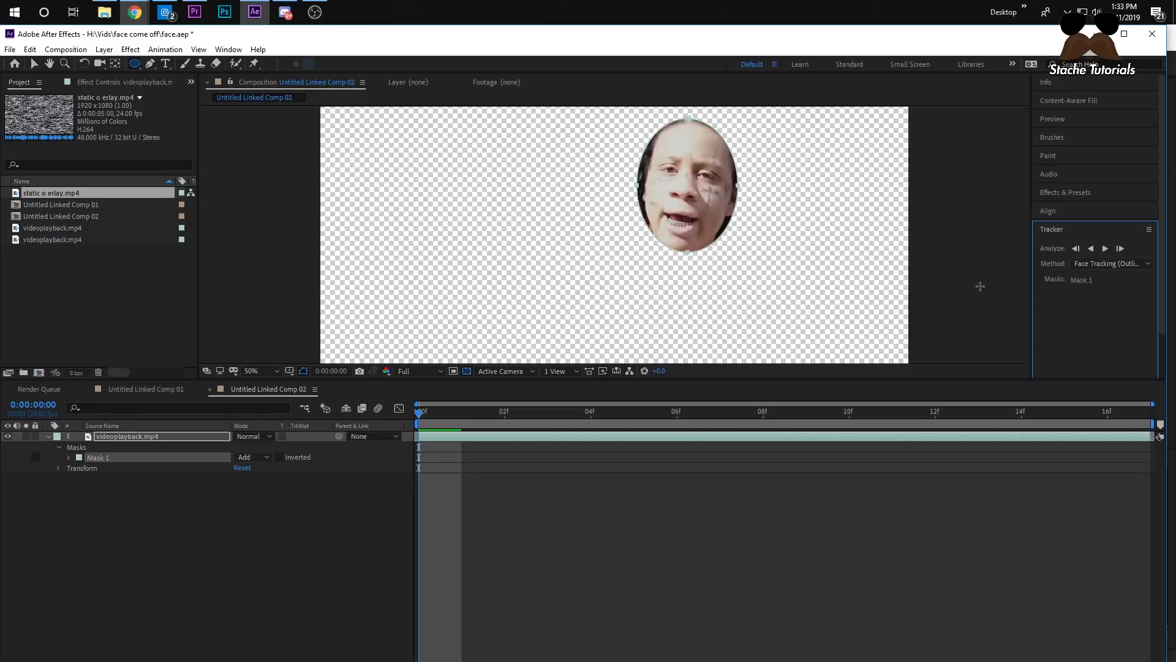
pyautogui.click(1106, 248)
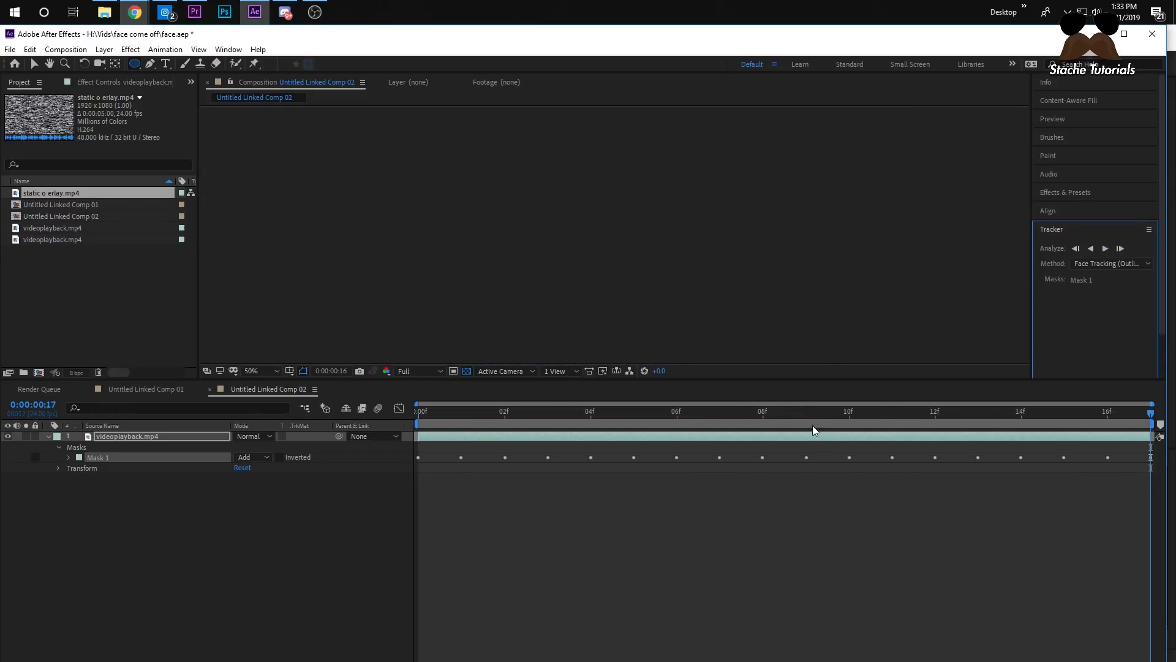
# Check the tracked mask near the clip's start and duplicate the masked videoplayback.mp4 layer
pyautogui.click(488, 400)
pyautogui.moveTo(488, 399); pyautogui.dragTo(441, 398)
pyautogui.click(153, 438)
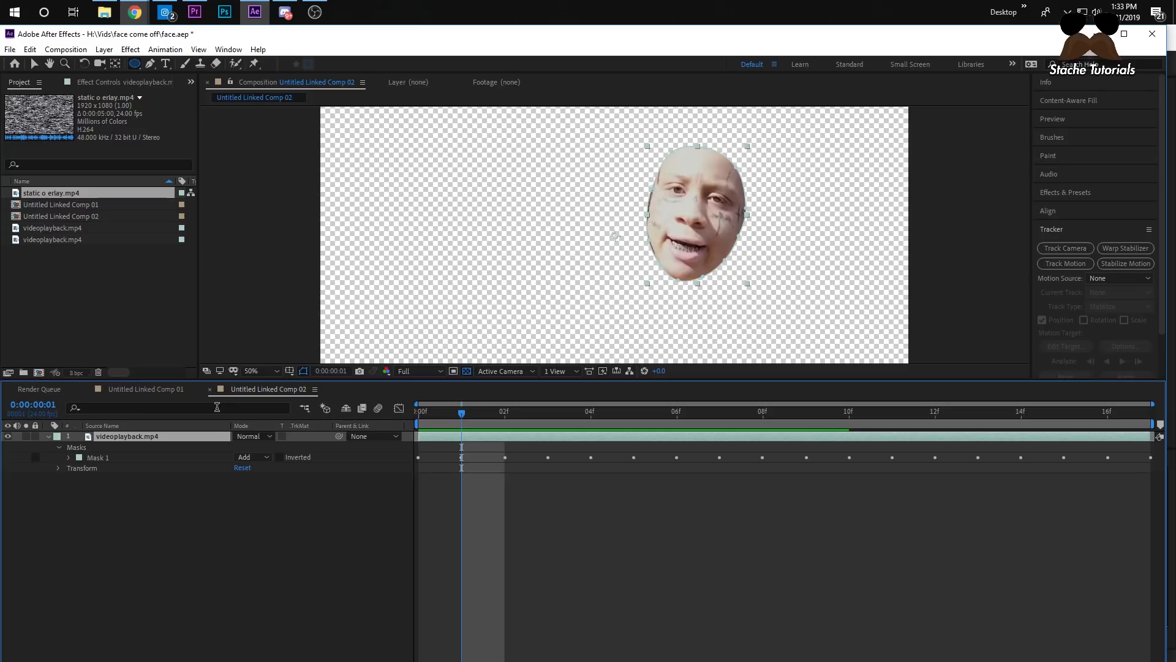
pyautogui.click(62, 531)
pyautogui.click(133, 435)
pyautogui.hotkey('ctrl', 'd')
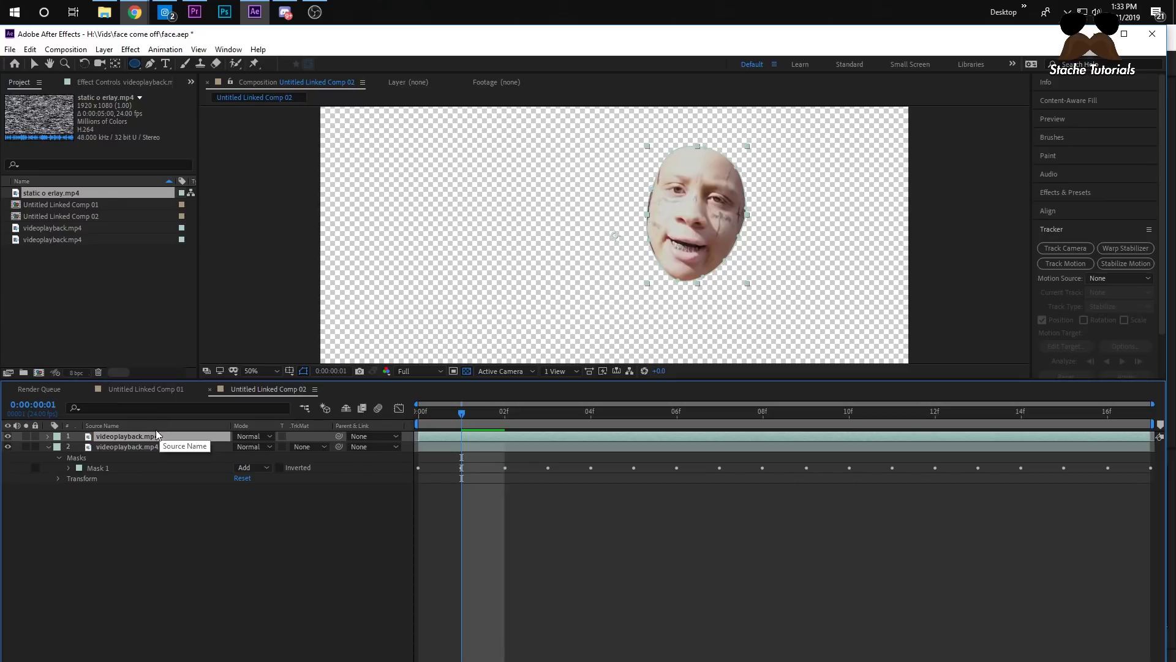
# Set the face mask of the lower videoplayback.mp4 layer to Subtract mode
pyautogui.click(156, 446)
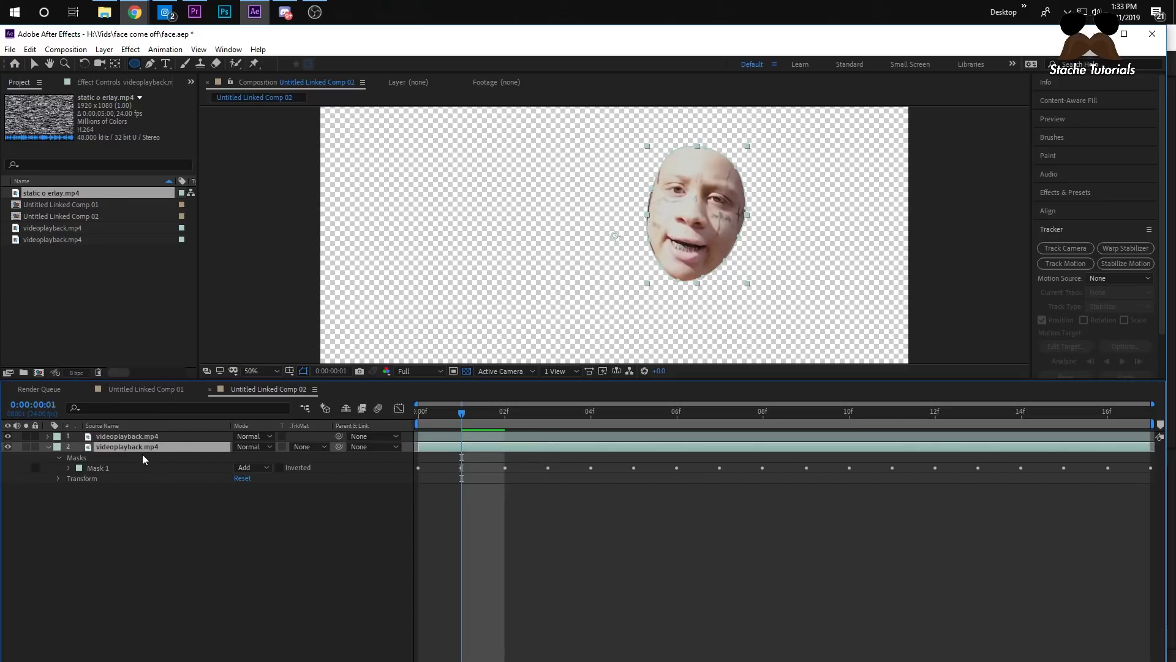
pyautogui.press('m')
pyautogui.click(69, 456)
pyautogui.click(68, 456)
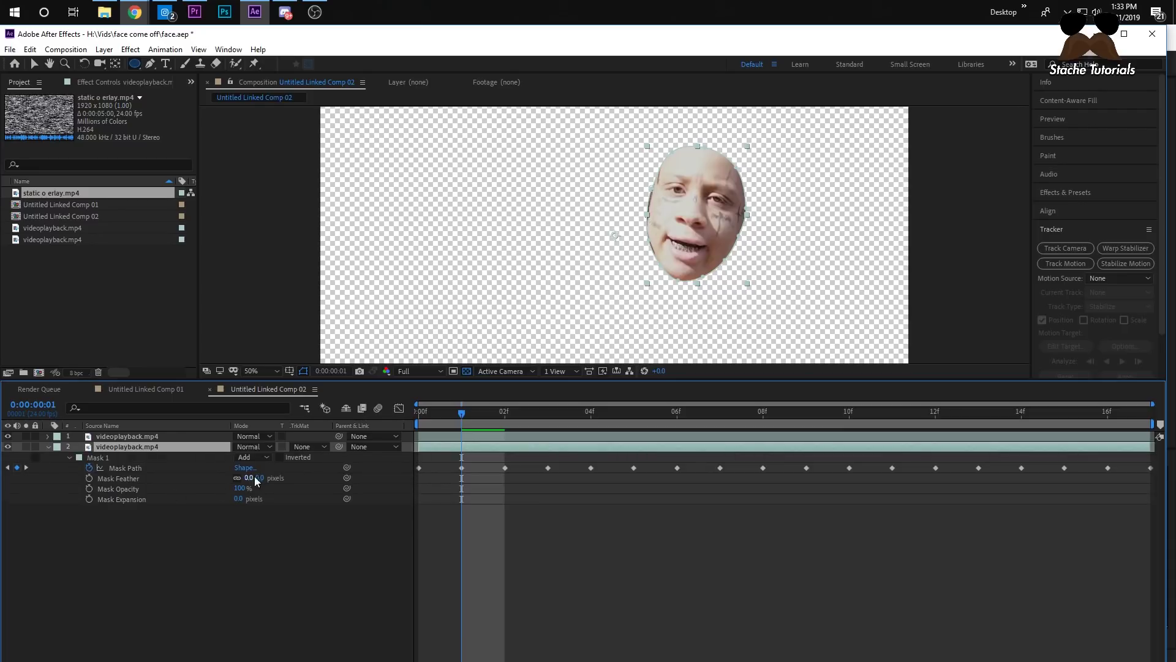
pyautogui.click(250, 458)
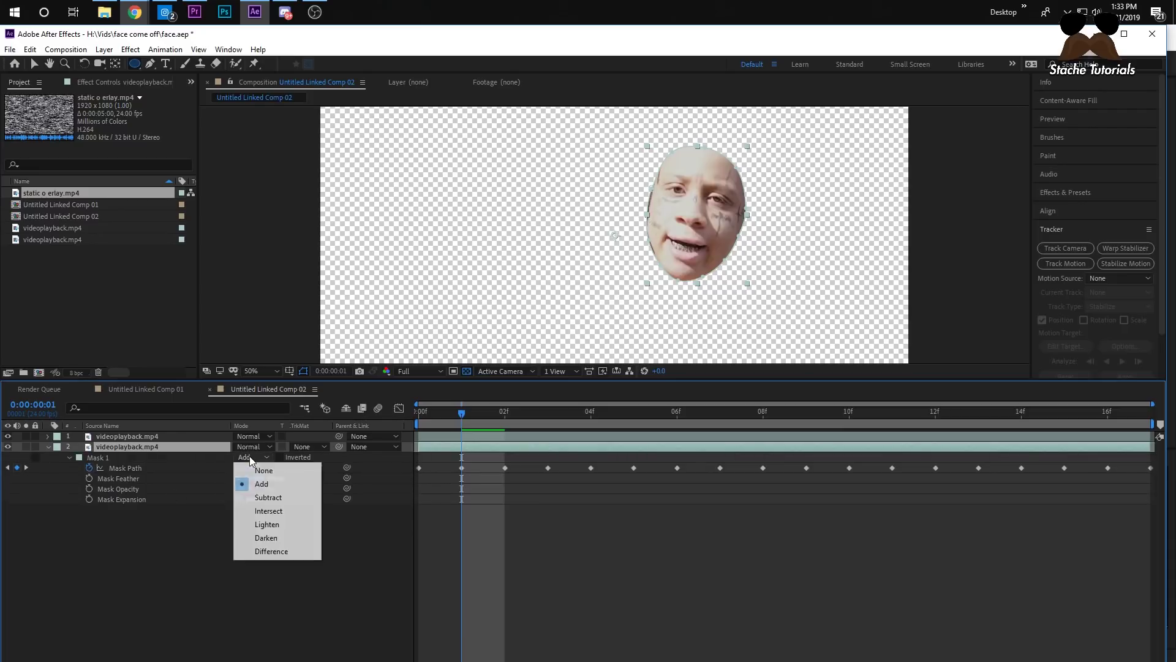
pyautogui.click(269, 497)
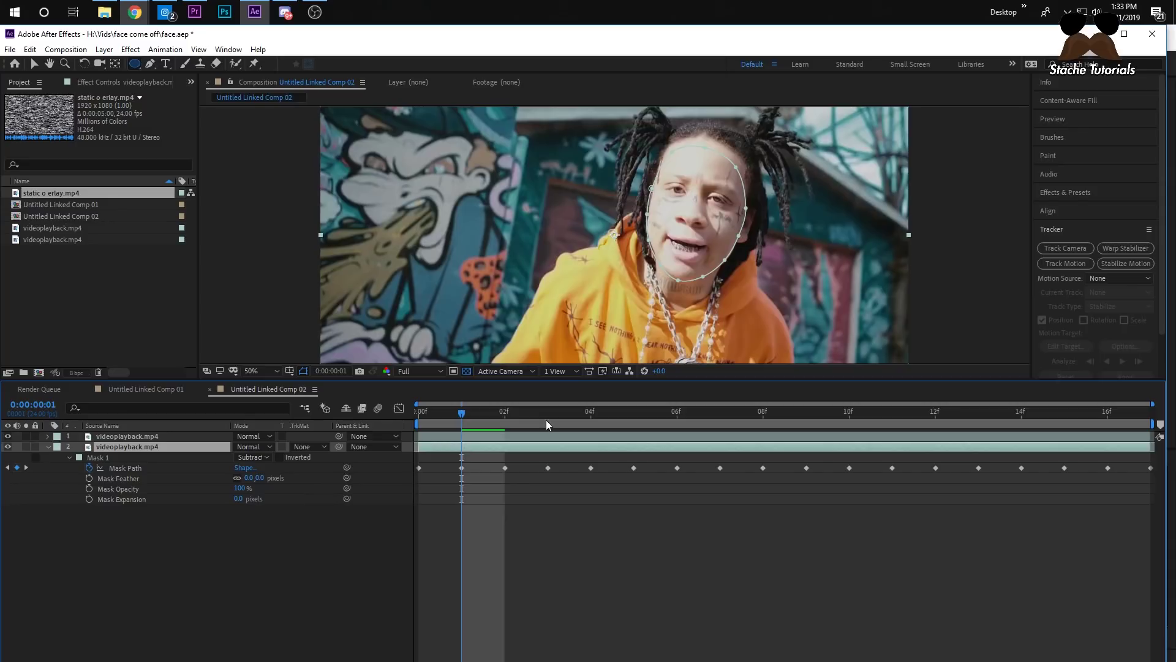
# Hide the upper videoplayback.mp4 layer and play back the face cut-out in the lower one
pyautogui.moveTo(453, 417); pyautogui.dragTo(984, 429)
pyautogui.press('space')
pyautogui.press('space')
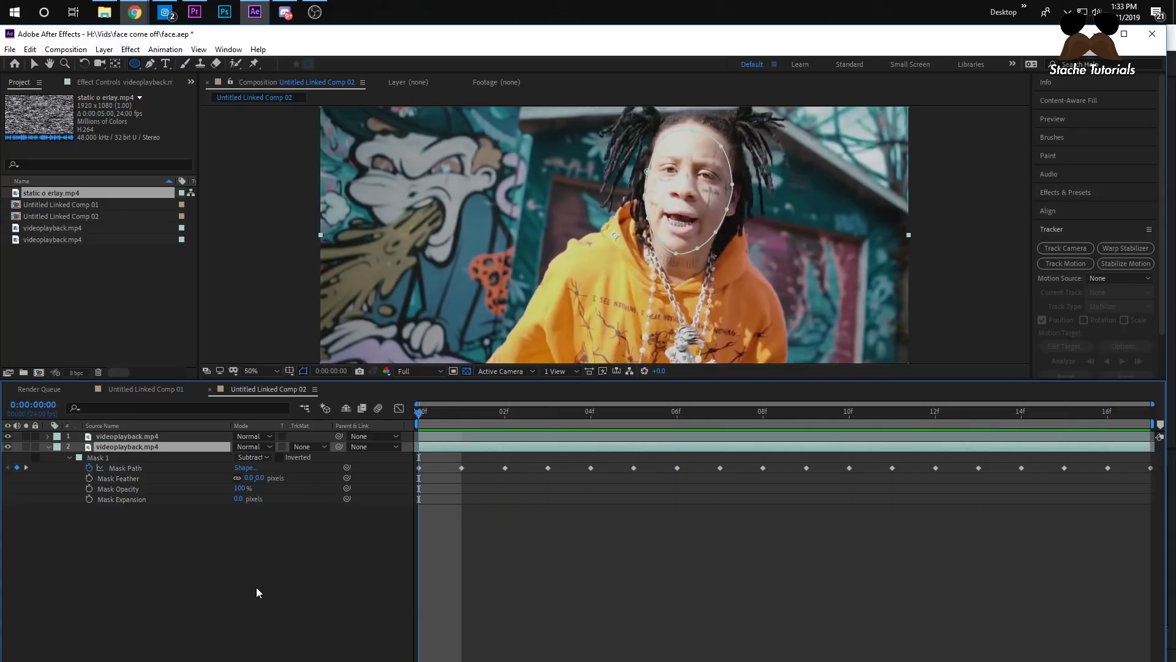
pyautogui.click(7, 437)
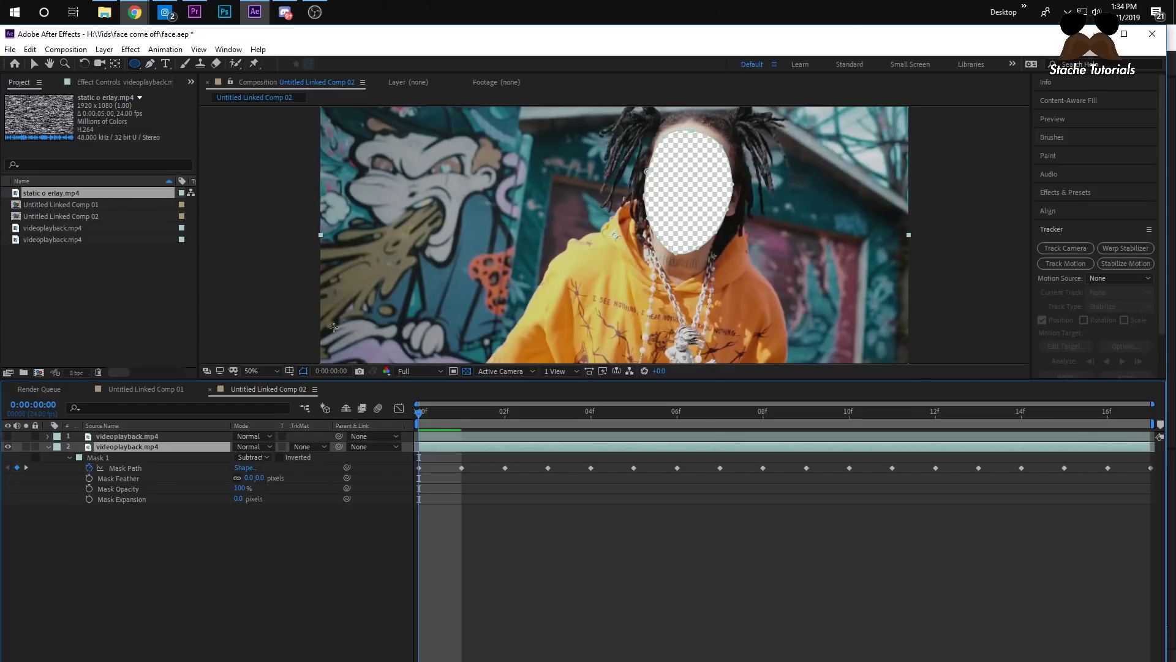
pyautogui.press('space')
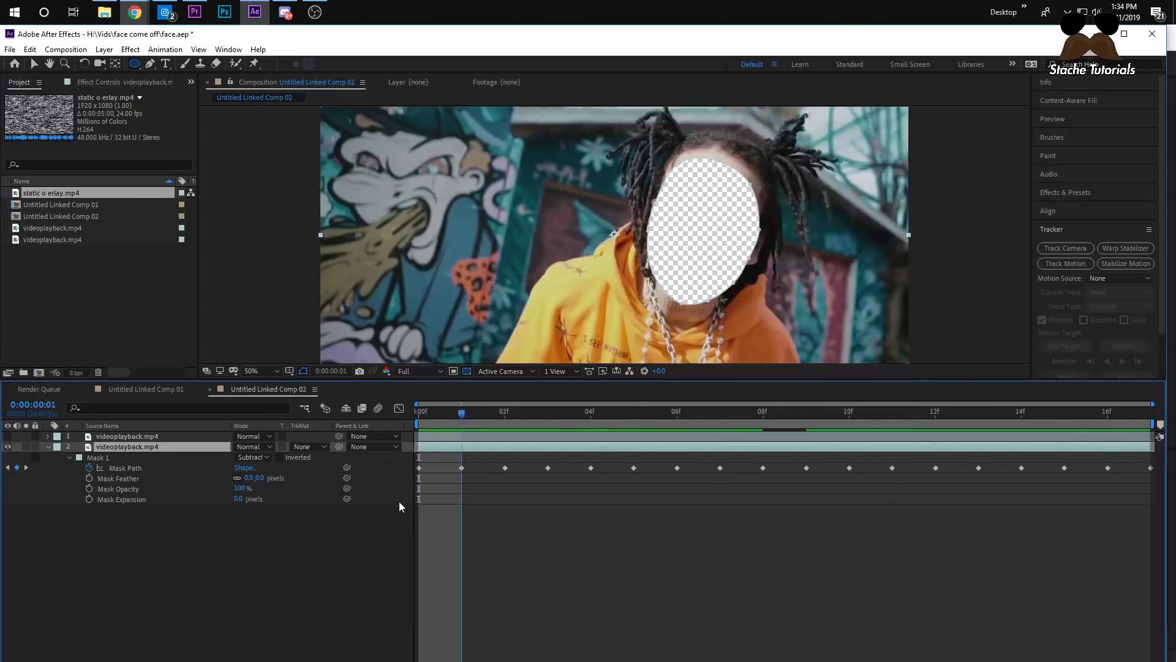
pyautogui.press('space')
pyautogui.click(337, 535)
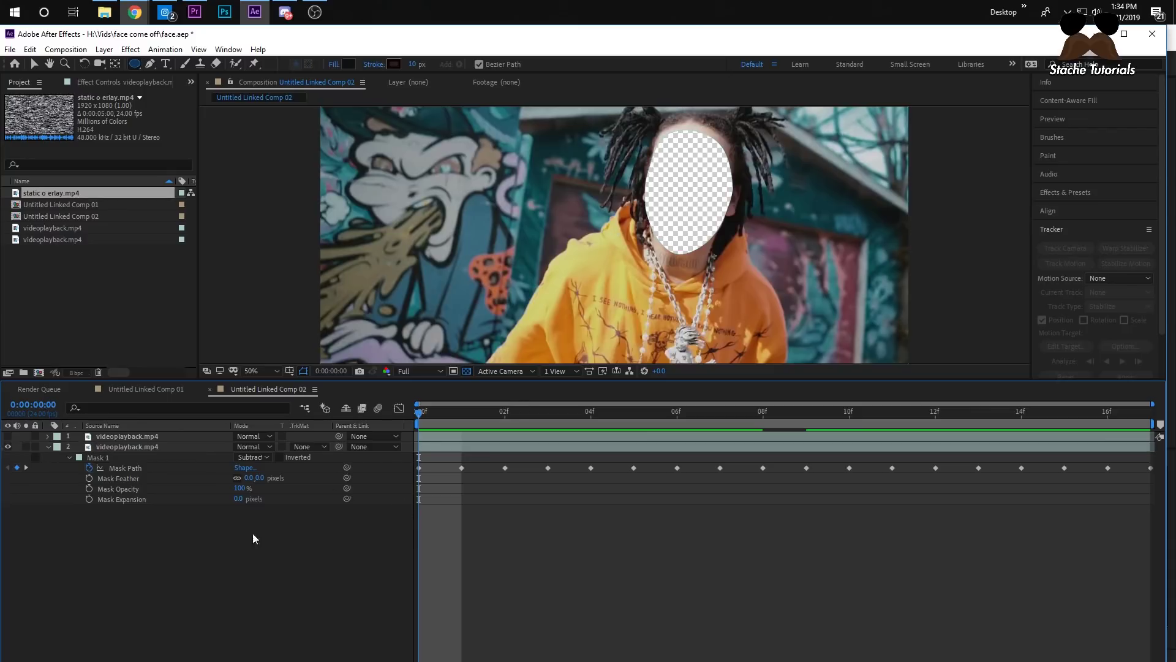
# Create a black solid layer, place it beneath both video layers and preview the composition
pyautogui.click(48, 446)
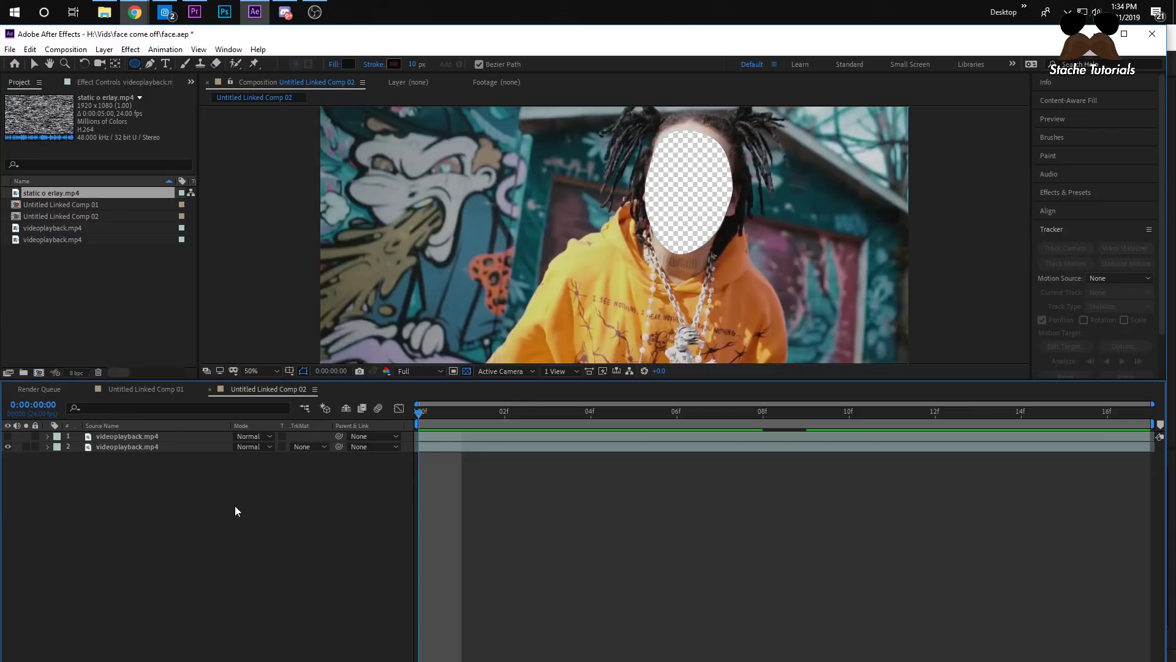
pyautogui.rightClick(171, 499)
pyautogui.moveTo(191, 507)
pyautogui.click(370, 537)
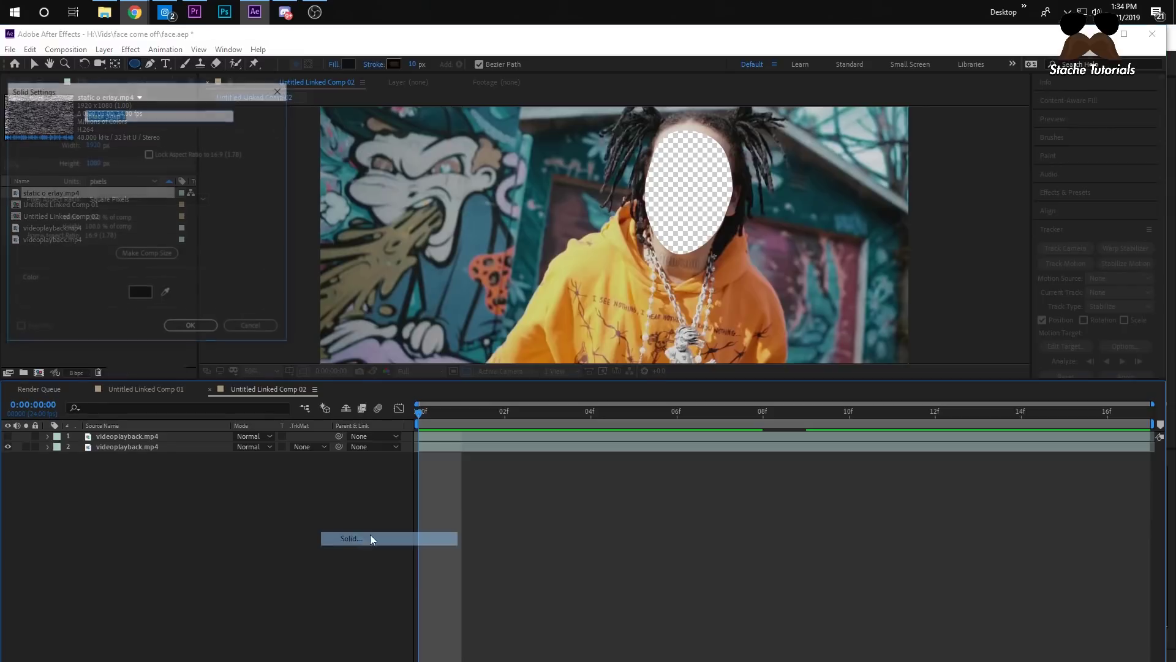
pyautogui.click(190, 325)
pyautogui.moveTo(153, 435); pyautogui.dragTo(154, 469)
pyautogui.press('space')
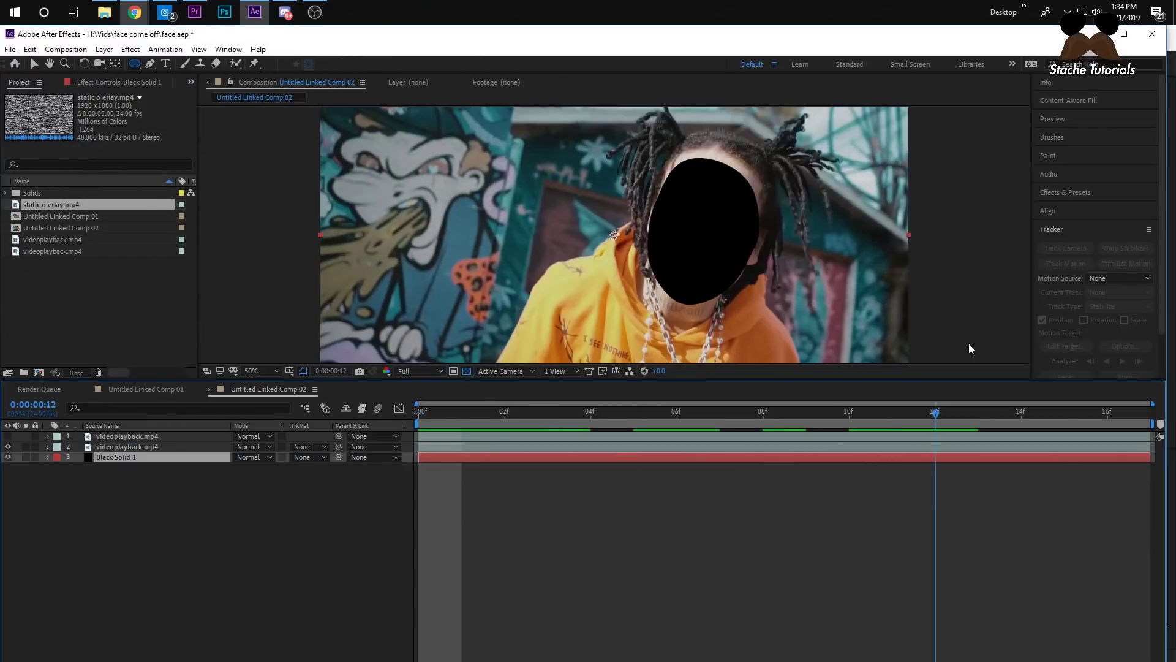
# Find the uni.VHS effect in the effects library and apply it to the Black Solid 1 layer
pyautogui.click(1078, 191)
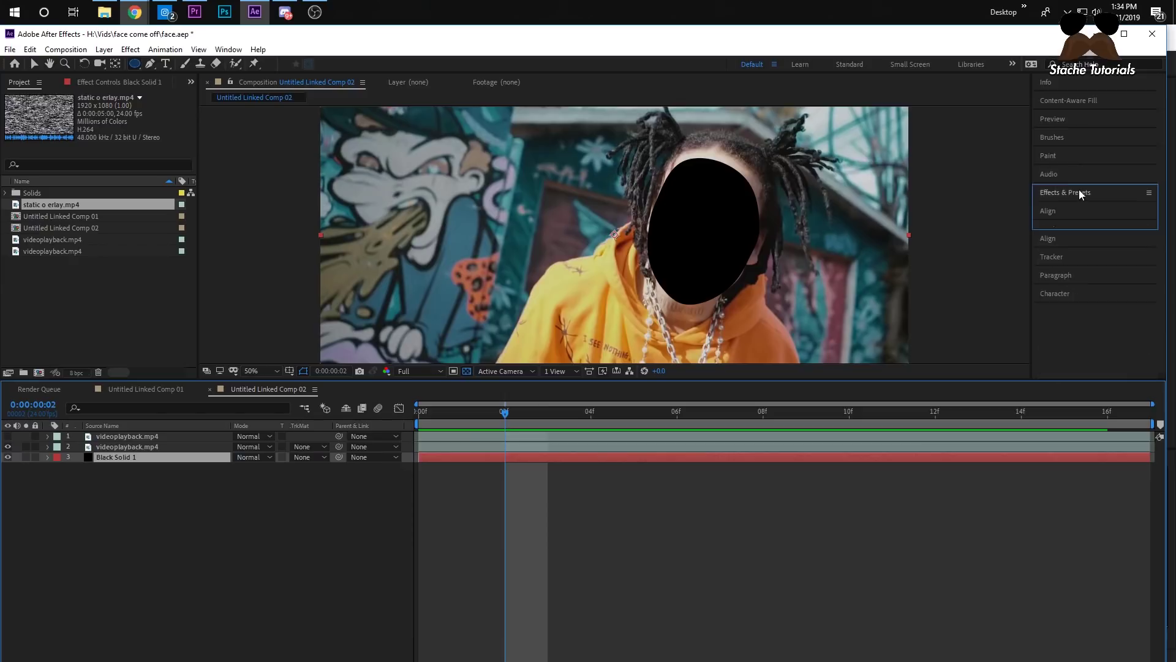
pyautogui.click(1079, 210)
pyautogui.write('v')
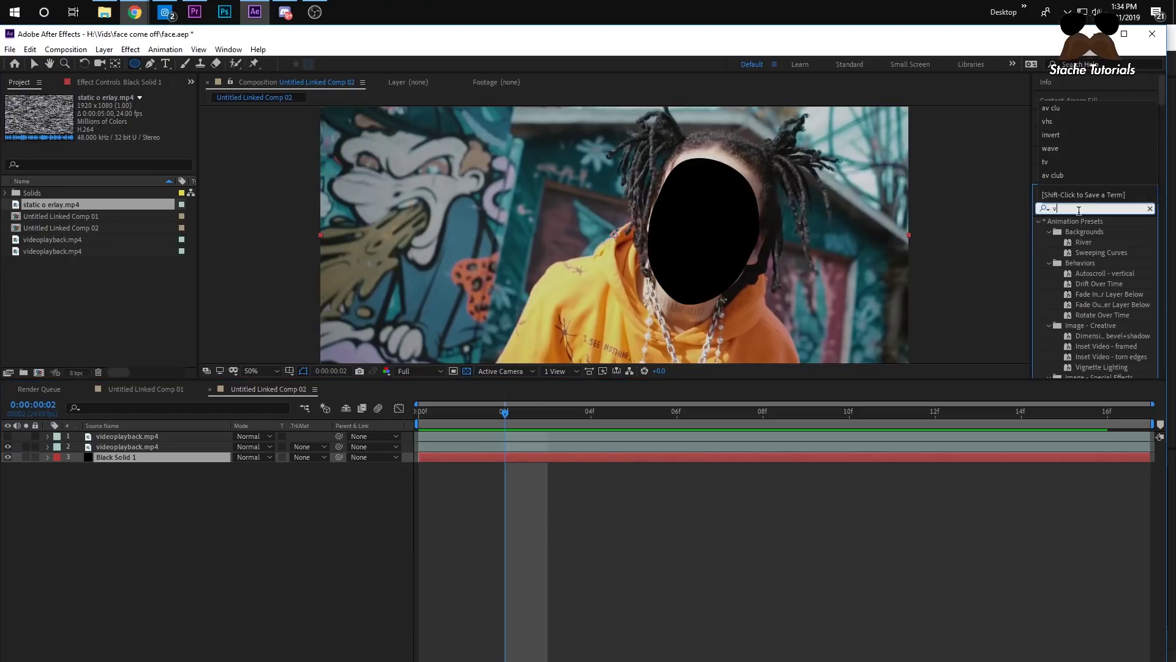
pyautogui.write('hs')
pyautogui.moveTo(1074, 230); pyautogui.dragTo(565, 454)
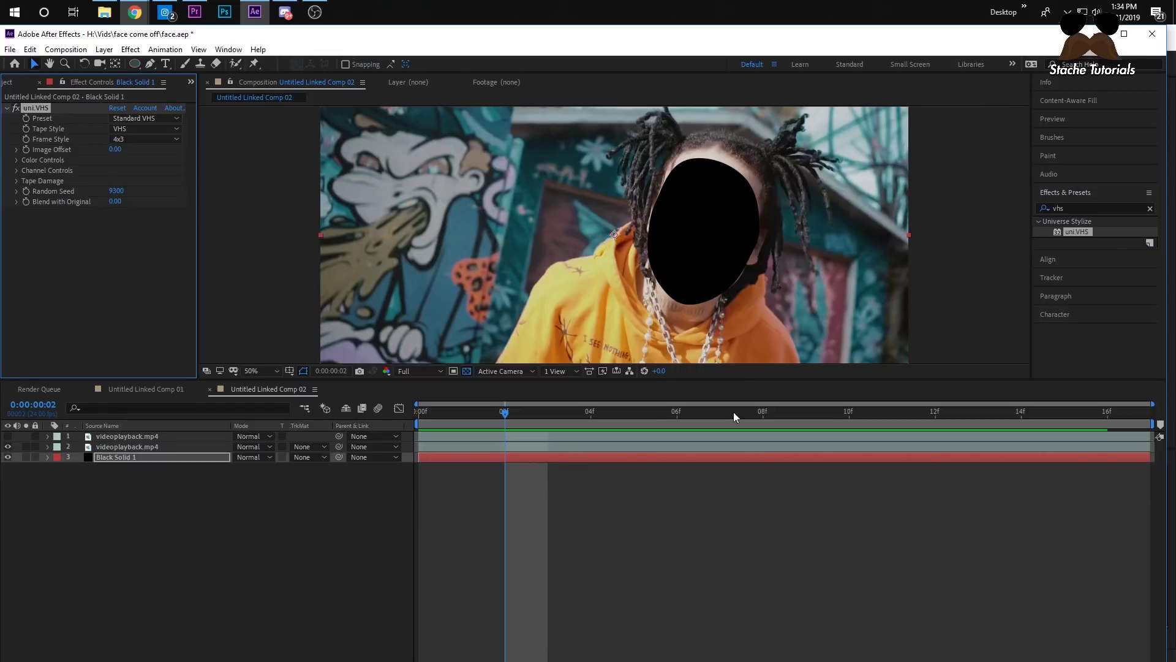
# Set the uni.VHS preset to Blank Tape and preview the static inside the face hole
pyautogui.click(134, 117)
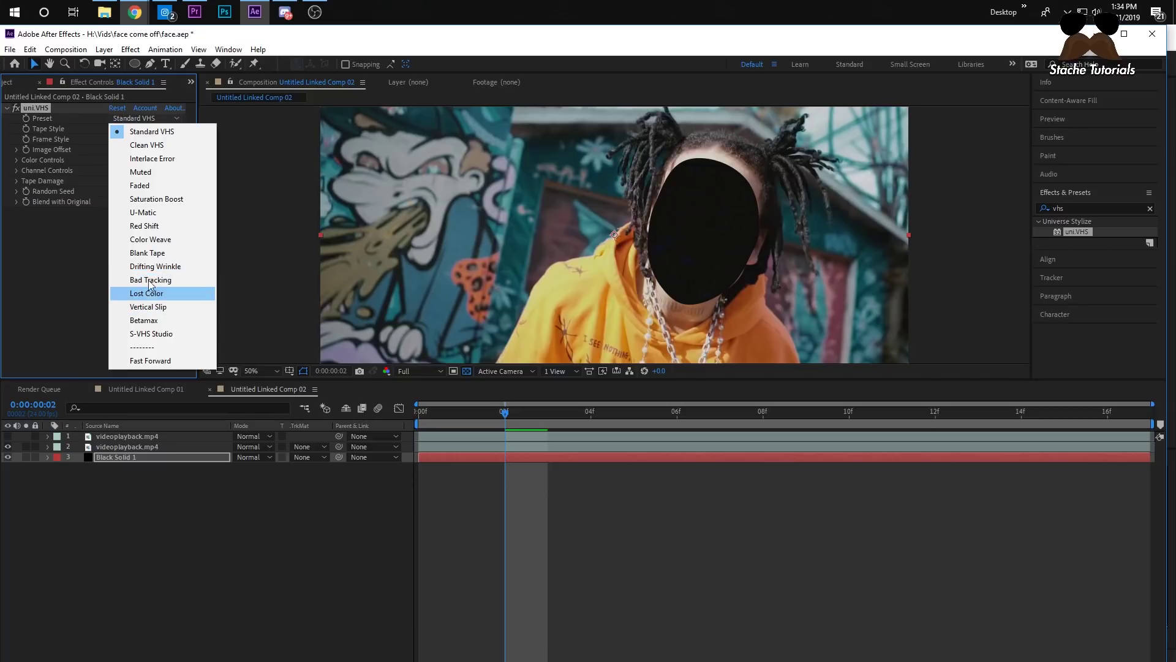
pyautogui.click(145, 255)
pyautogui.press('space')
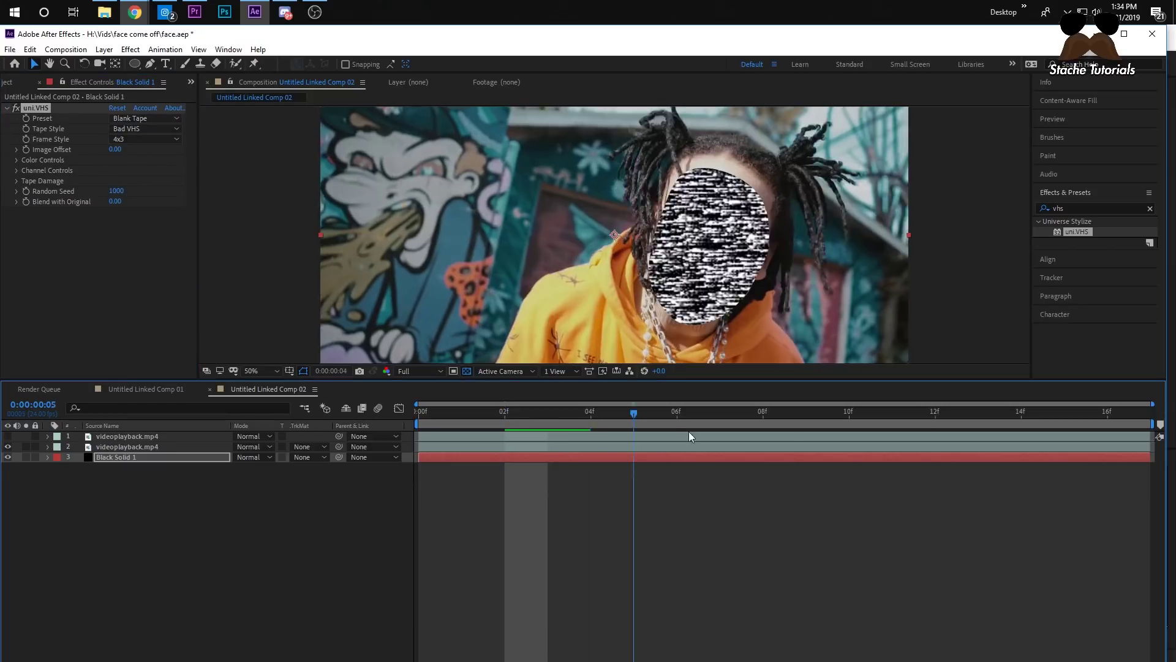
pyautogui.press('space')
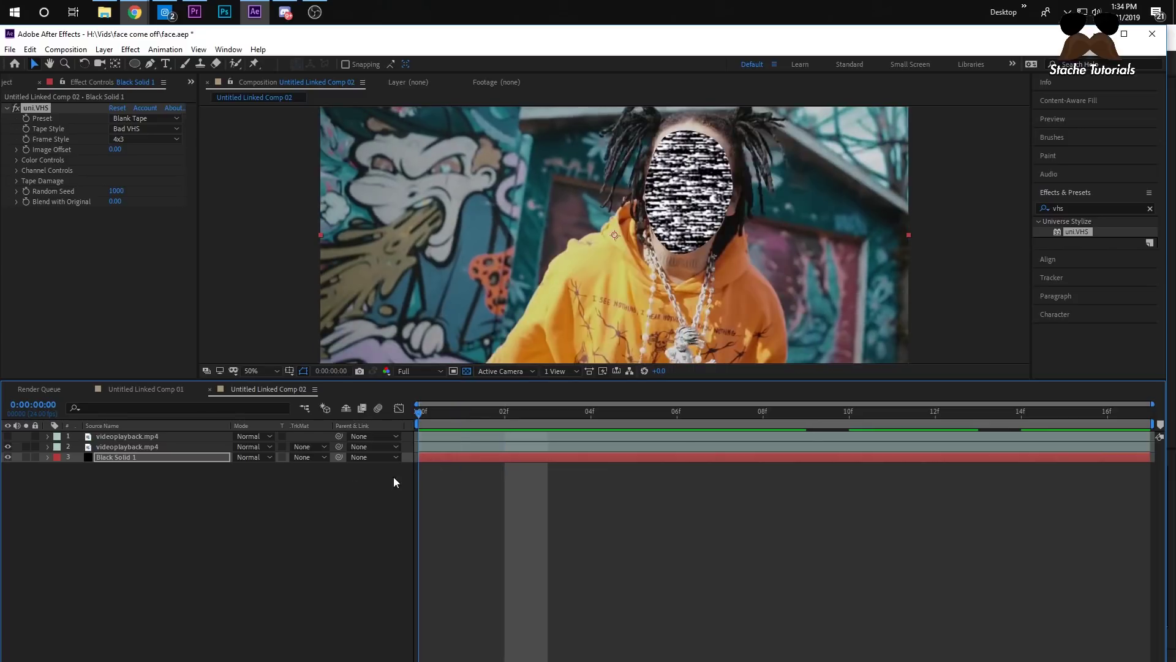
# Reveal the mask properties of the lower videoplayback.mp4 layer and set Mask Feather to 10 pixels
pyautogui.click(180, 497)
pyautogui.click(220, 447)
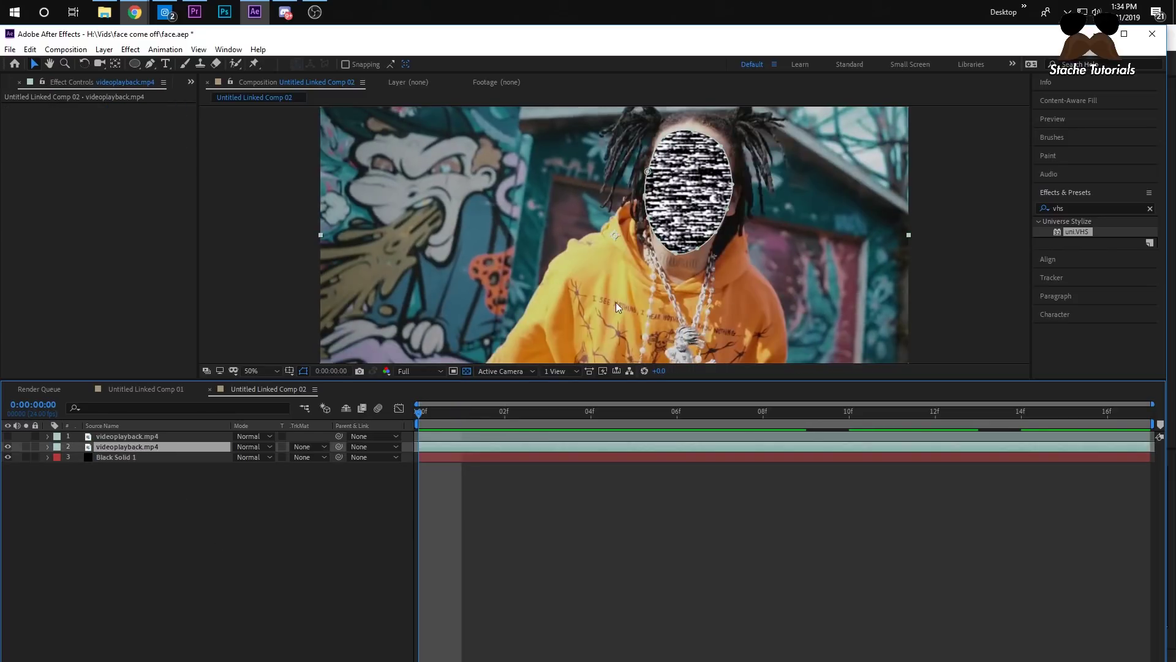
pyautogui.click(497, 467)
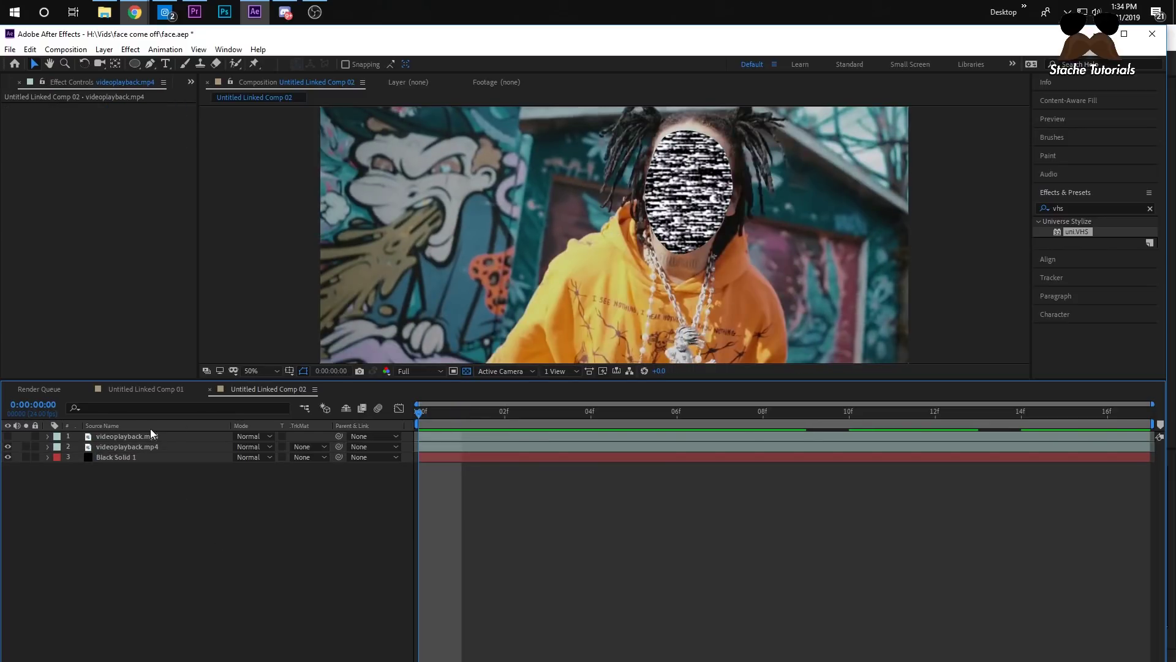
pyautogui.click(143, 448)
pyautogui.press('n')
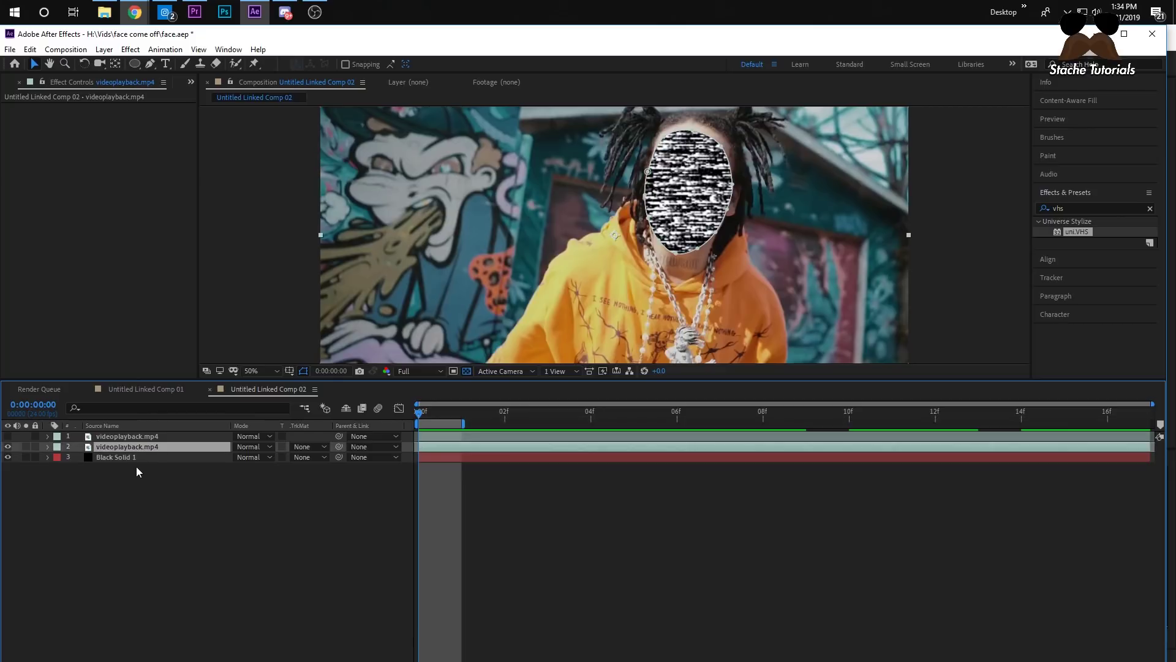
pyautogui.click(127, 471)
pyautogui.click(124, 448)
pyautogui.press('m')
pyautogui.click(69, 458)
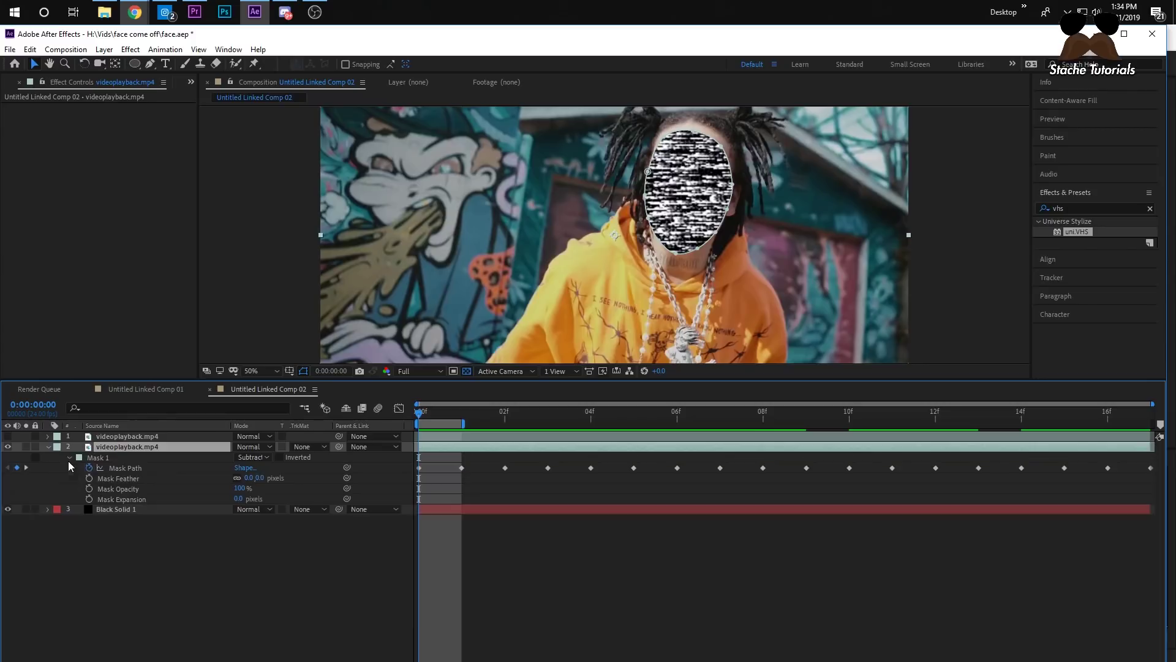
pyautogui.click(248, 478)
pyautogui.click(249, 591)
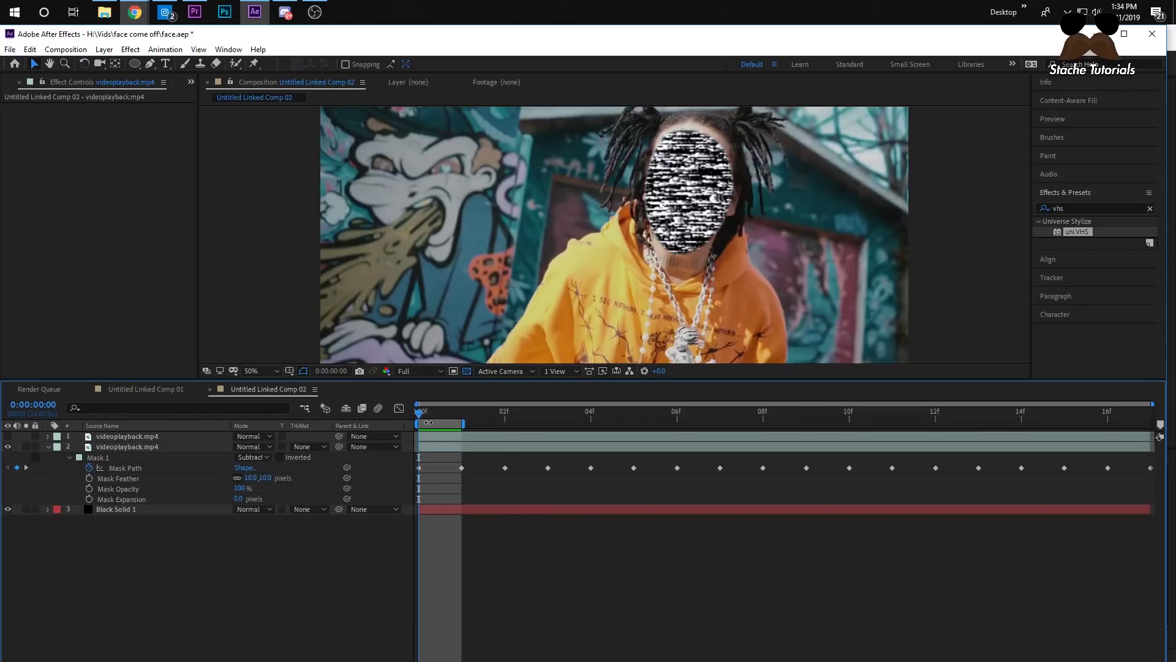
# Check the feathered edge of the face hole across the clip and return to the first frame
pyautogui.moveTo(443, 415); pyautogui.dragTo(763, 412)
pyautogui.press(',')
pyautogui.moveTo(593, 424); pyautogui.dragTo(500, 422)
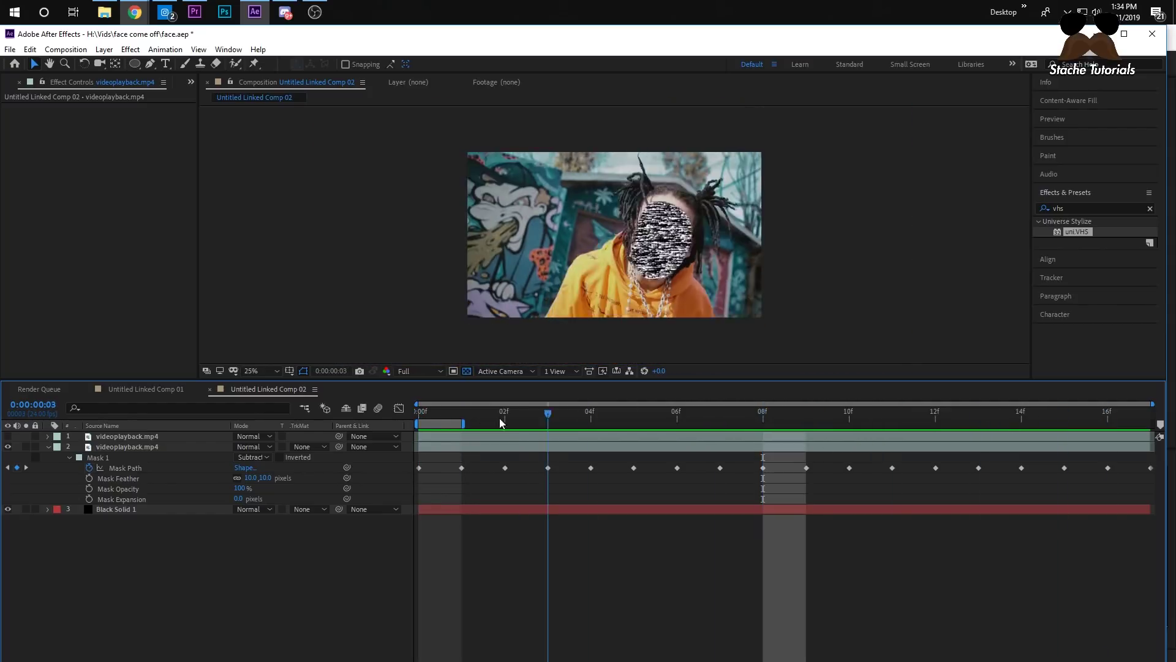
pyautogui.press('Home')
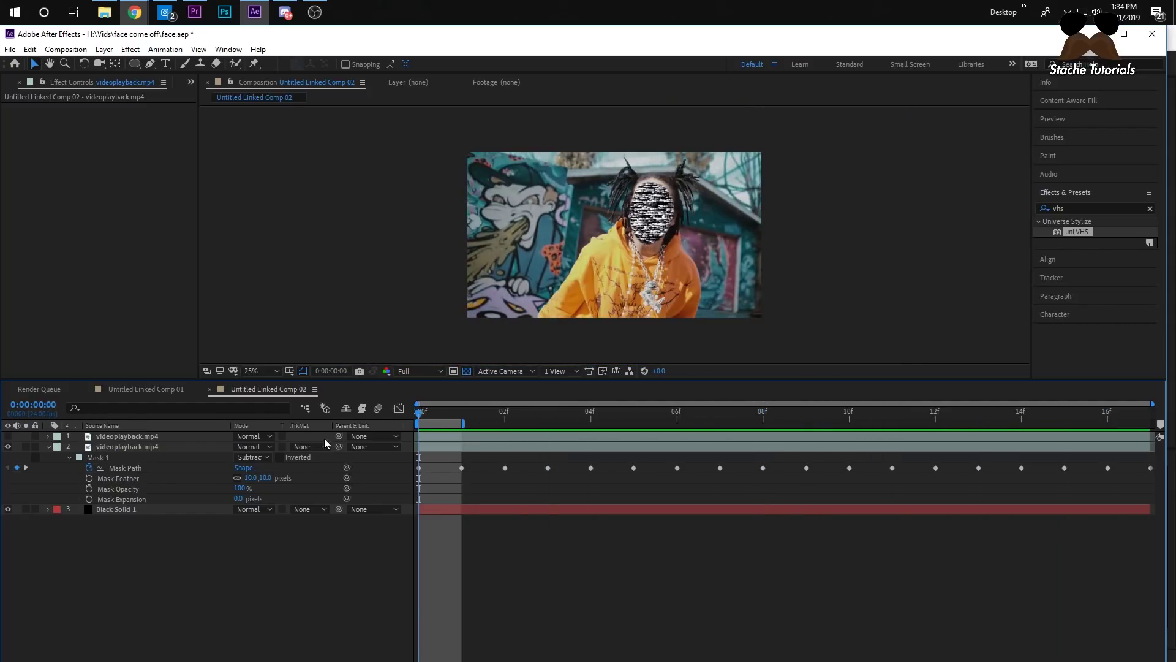
# Make the upper videoplayback.mp4 layer visible and preview the face over the hole
pyautogui.click(7, 436)
pyautogui.moveTo(454, 419); pyautogui.dragTo(849, 413)
pyautogui.press('space')
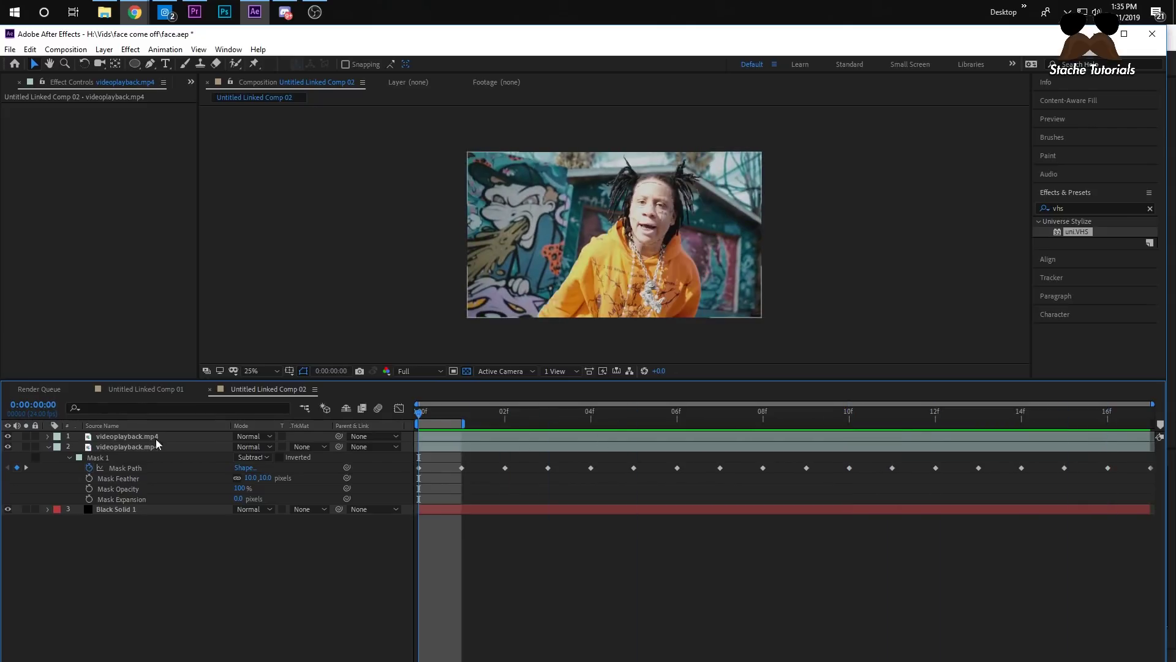
# Keyframe the upper videoplayback.mp4 layer's Position at frame 0 and set its X position to 814 at frame 9
pyautogui.click(48, 447)
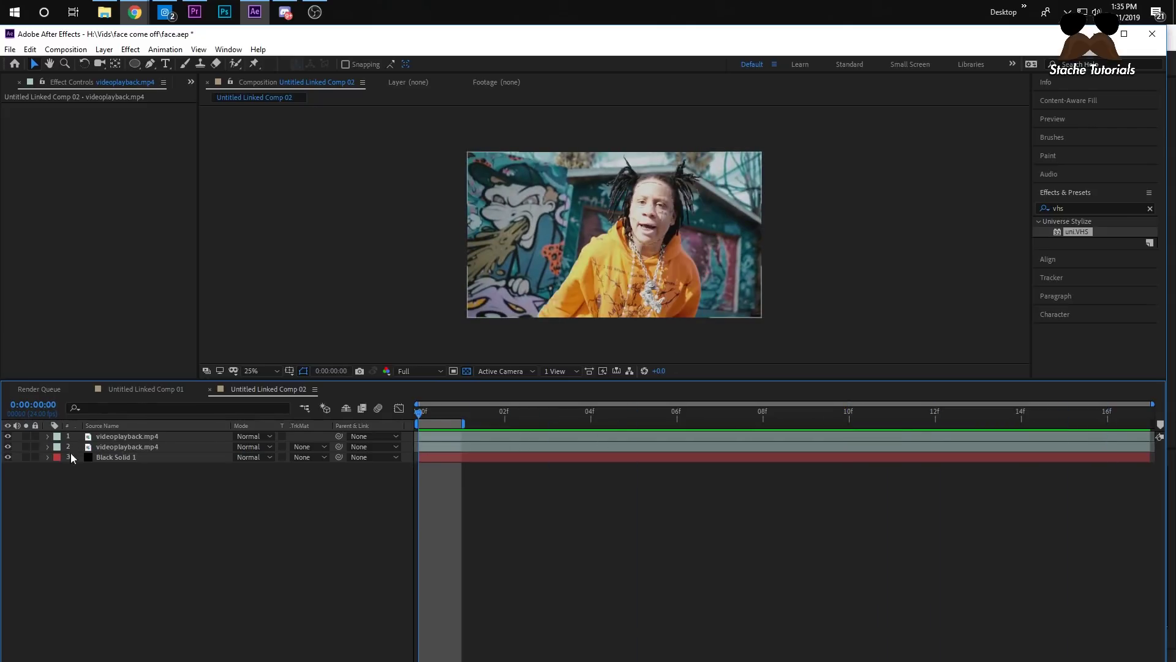
pyautogui.click(129, 436)
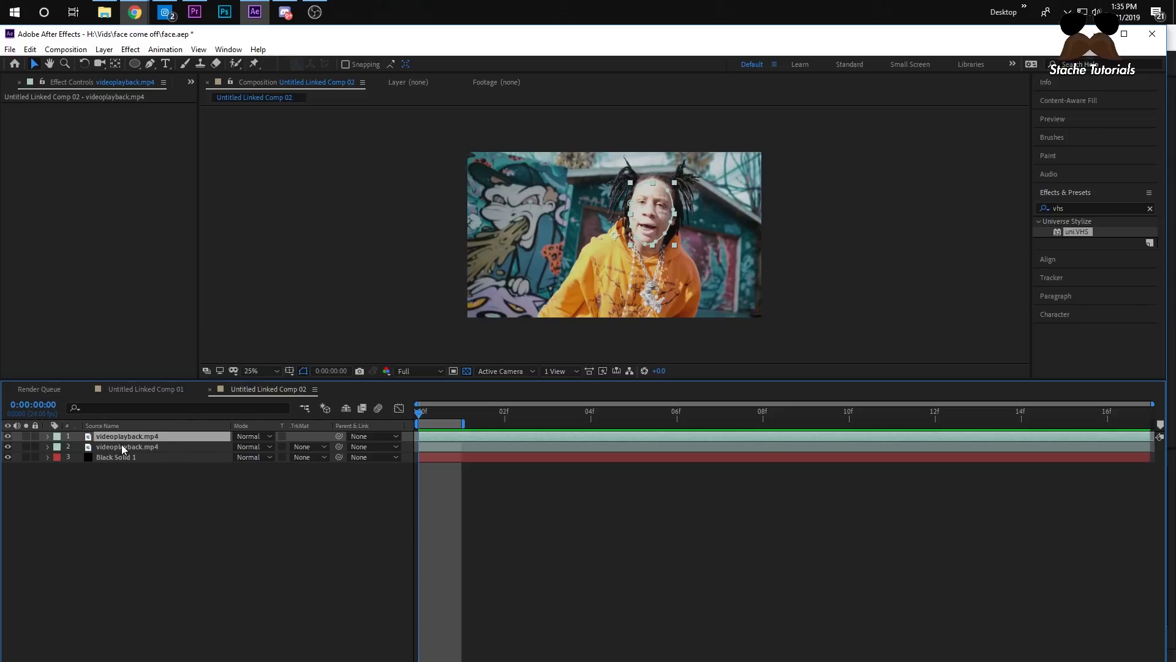
pyautogui.press('p')
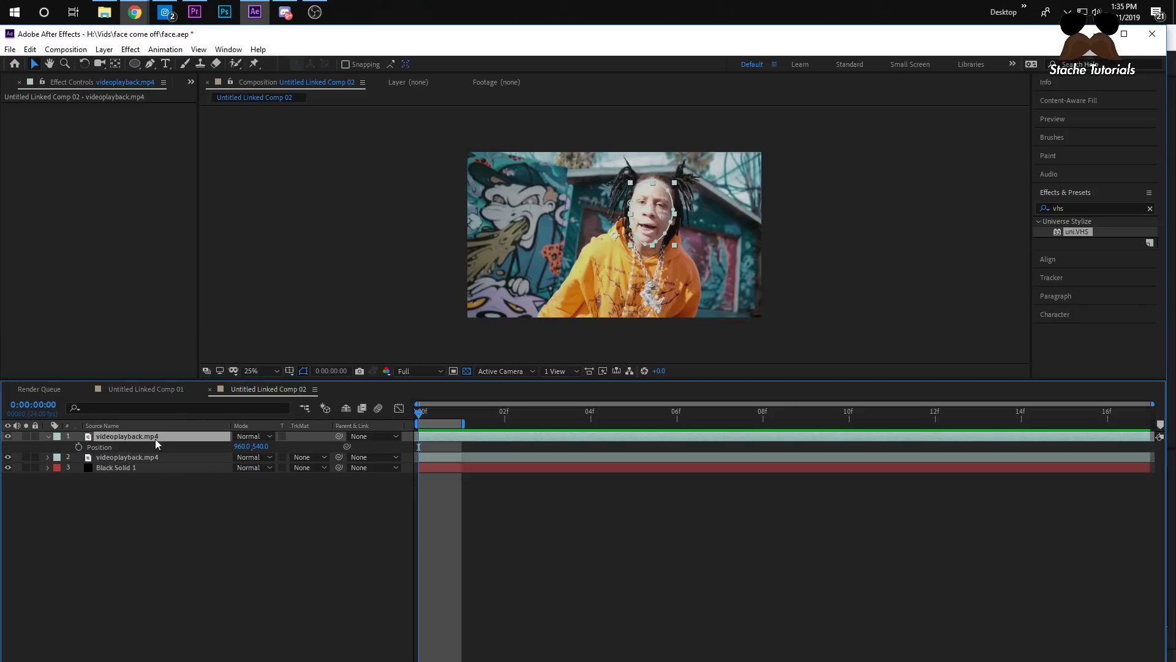
pyautogui.click(78, 448)
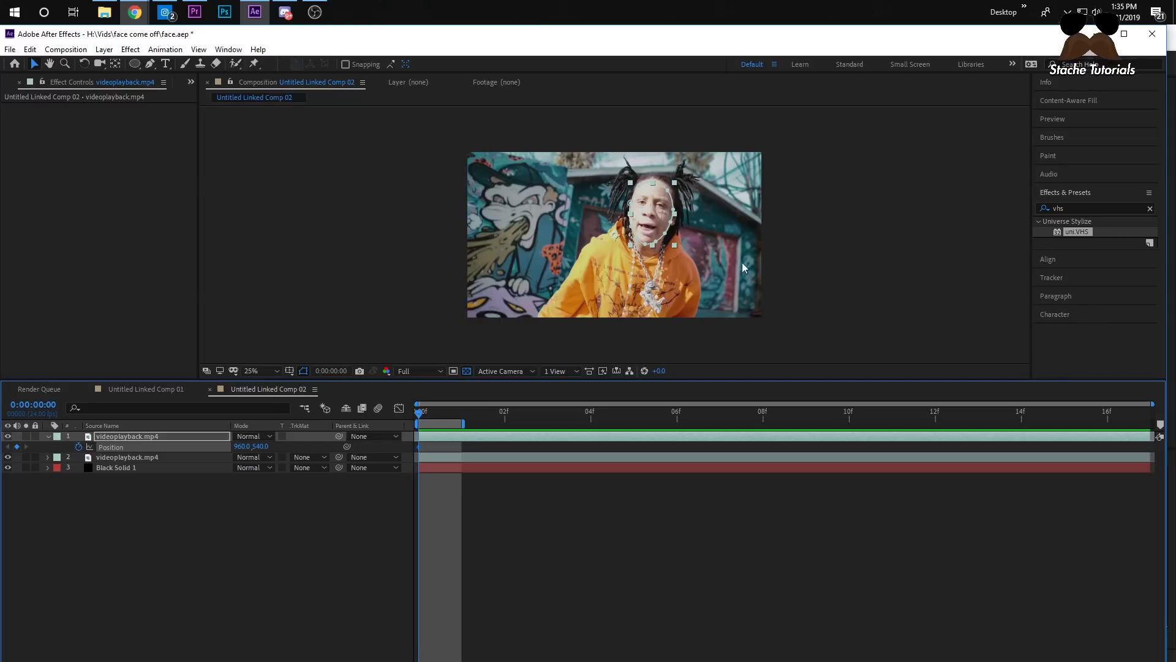
pyautogui.moveTo(607, 409); pyautogui.dragTo(806, 410)
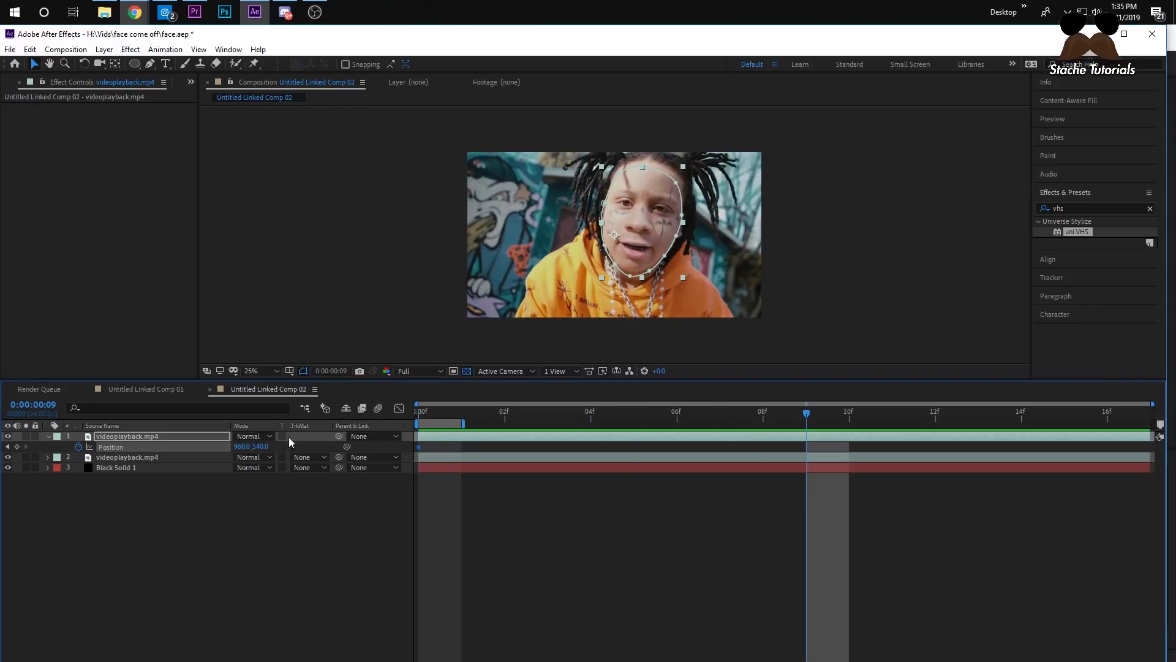
pyautogui.moveTo(247, 446); pyautogui.dragTo(171, 462)
# Set the upper videoplayback.mp4 layer's X position back to 960 at frame 16
pyautogui.moveTo(810, 418); pyautogui.dragTo(1110, 423)
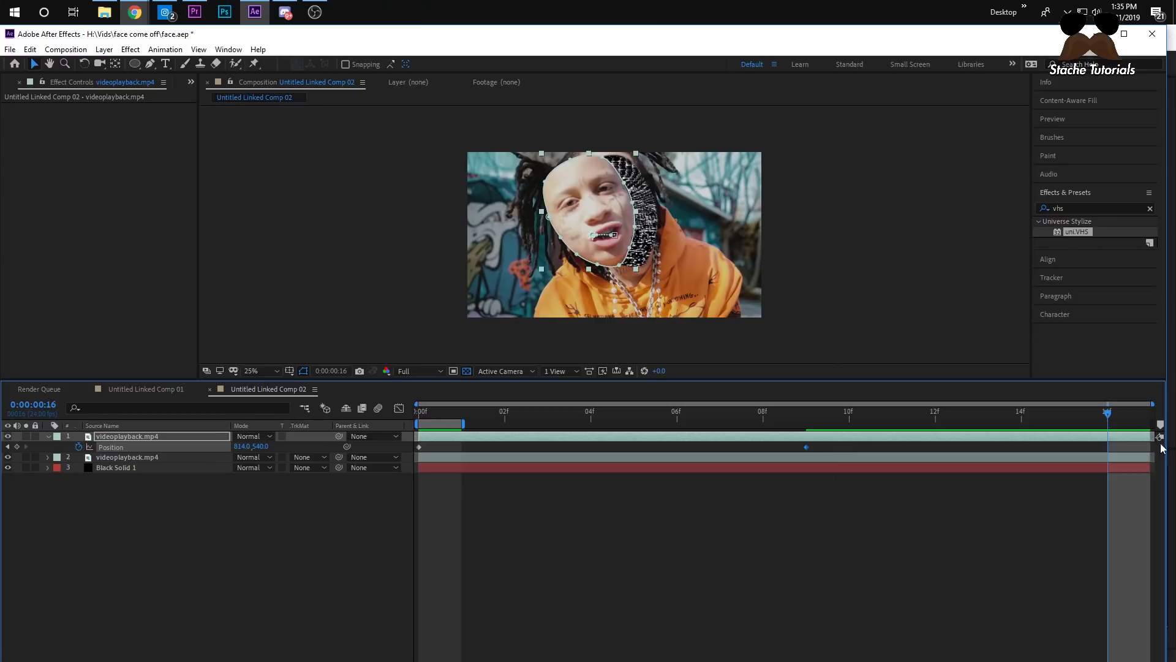
pyautogui.click(239, 447)
pyautogui.write('96')
pyautogui.press('Return')
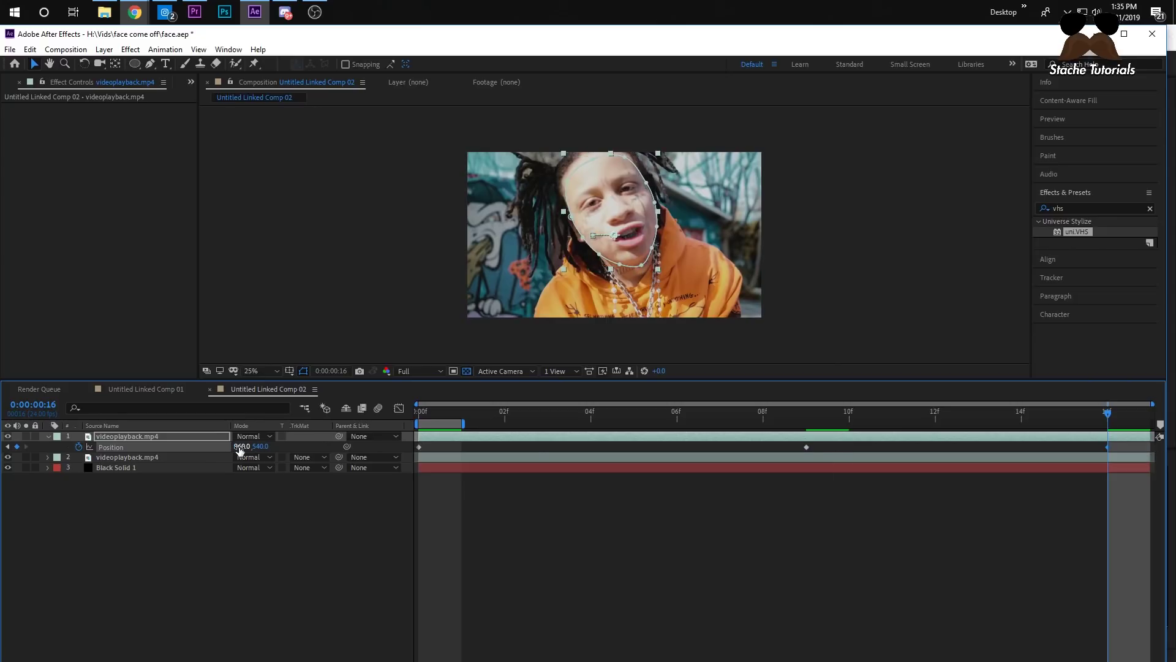
pyautogui.click(494, 524)
# Extend the work area across the whole composition and play back the face sliding off and returning
pyautogui.press('space')
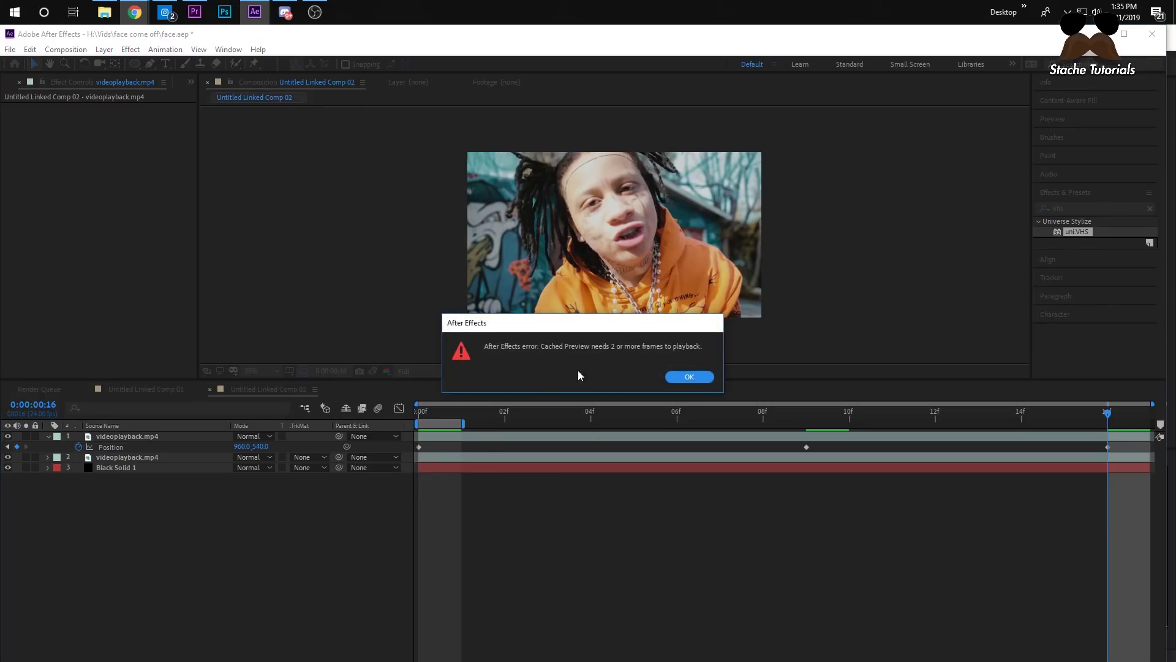
pyautogui.click(690, 376)
pyautogui.press('Home')
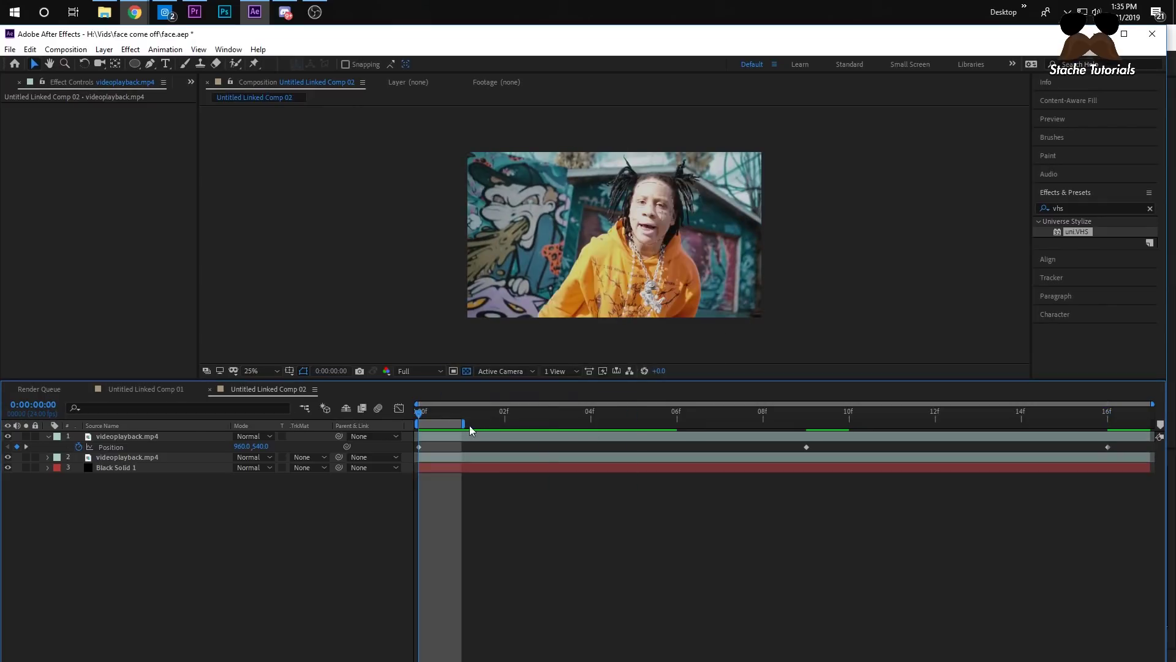
pyautogui.moveTo(462, 423); pyautogui.dragTo(1066, 423)
pyautogui.moveTo(1157, 437); pyautogui.dragTo(1159, 437)
pyautogui.press('space')
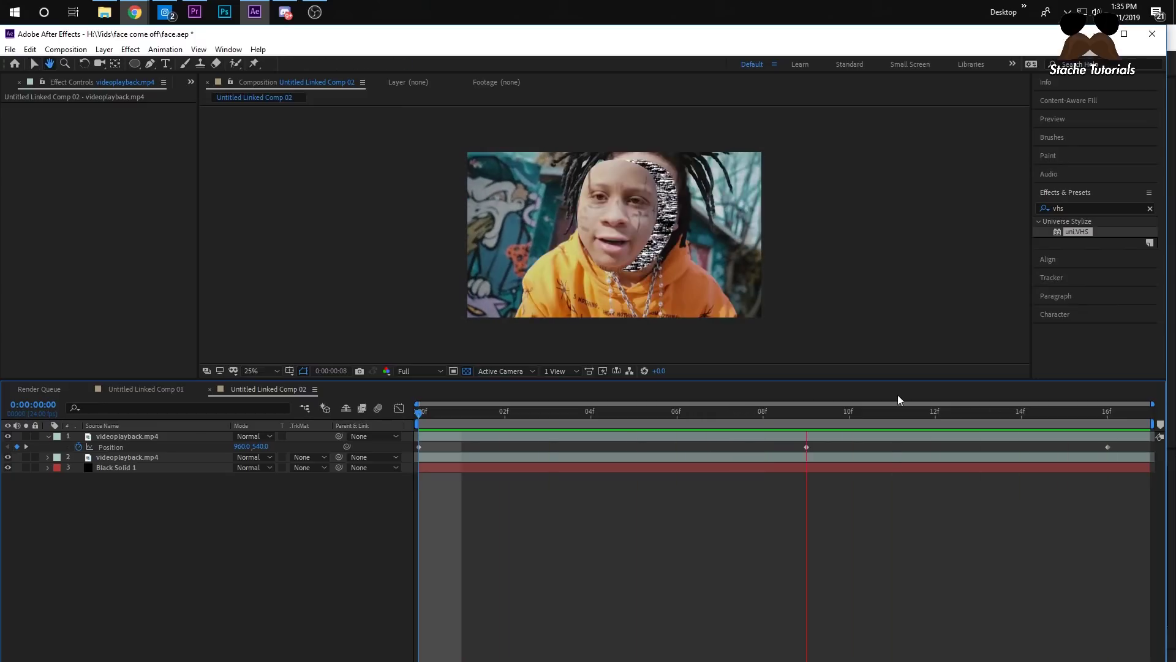
pyautogui.press('space')
pyautogui.press('space')
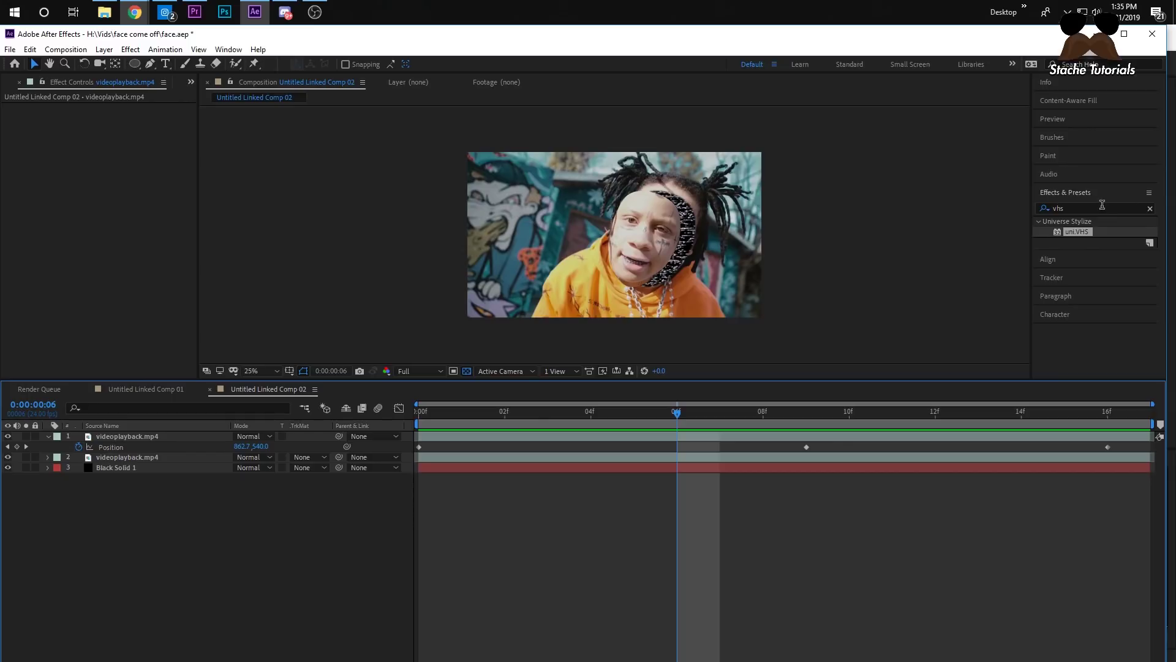
# Find the Color Correction Tint effect and apply it to the Black Solid 1 layer
pyautogui.hotkey('ctrl', '5')
pyautogui.write('int')
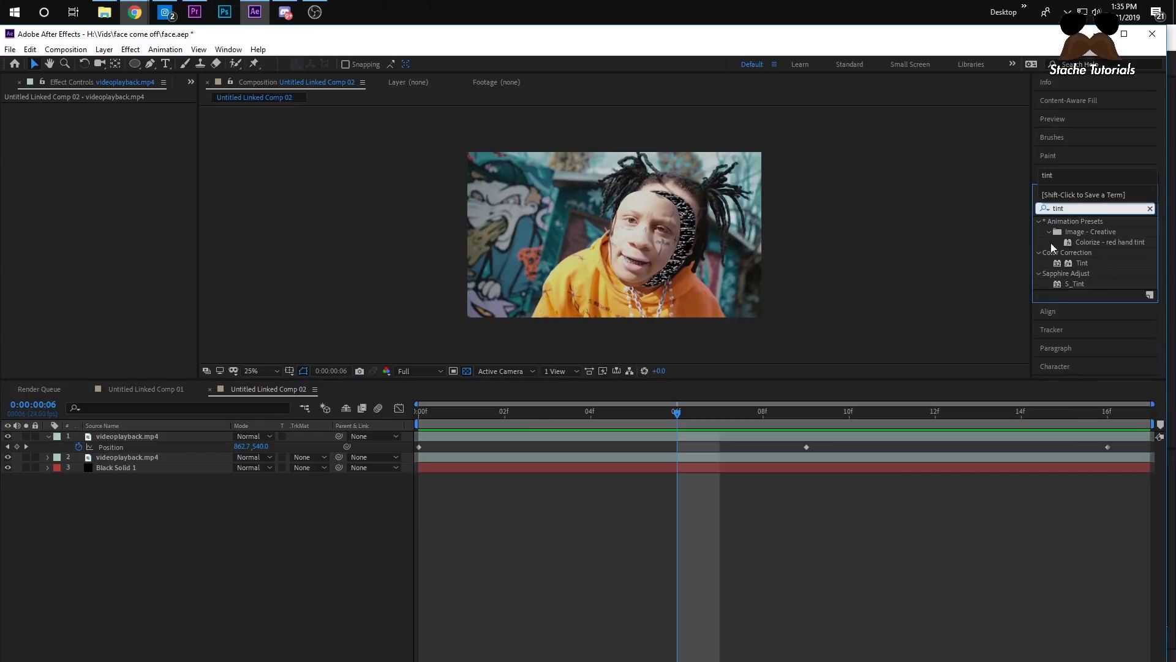
pyautogui.moveTo(1082, 263); pyautogui.dragTo(147, 469)
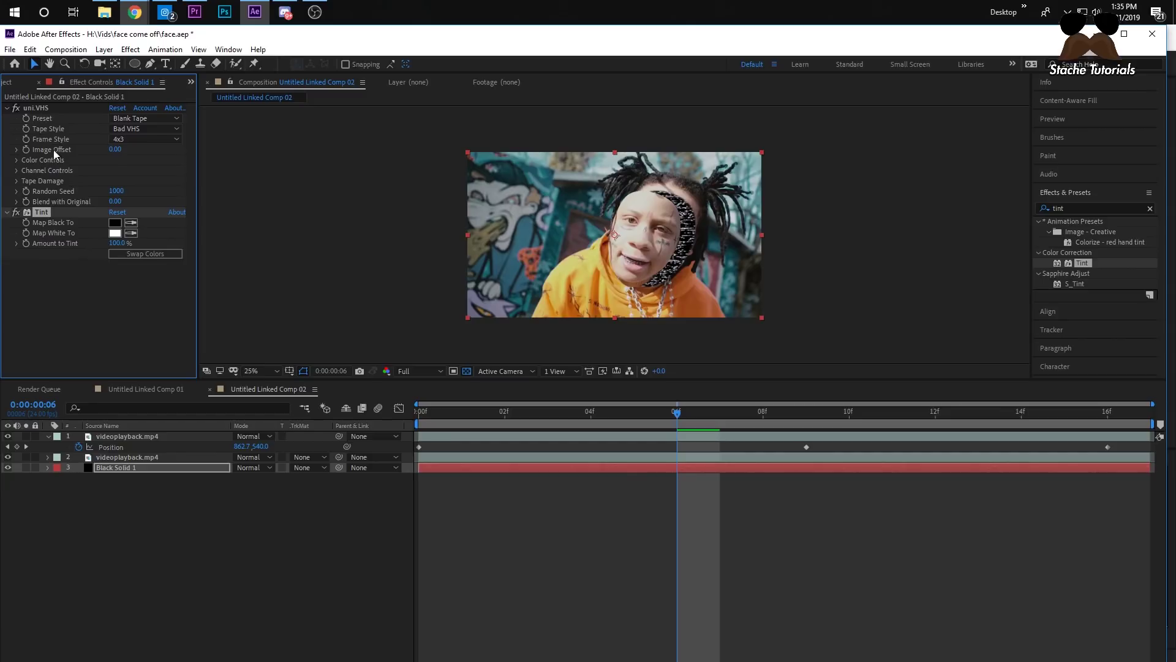
# Set the Tint effect's Map White To colour to magenta and scrub through the result
pyautogui.click(115, 233)
pyautogui.moveTo(184, 197); pyautogui.dragTo(187, 139)
pyautogui.click(171, 265)
pyautogui.click(171, 110)
pyautogui.click(284, 113)
pyautogui.click(571, 423)
pyautogui.moveTo(585, 418); pyautogui.dragTo(877, 442)
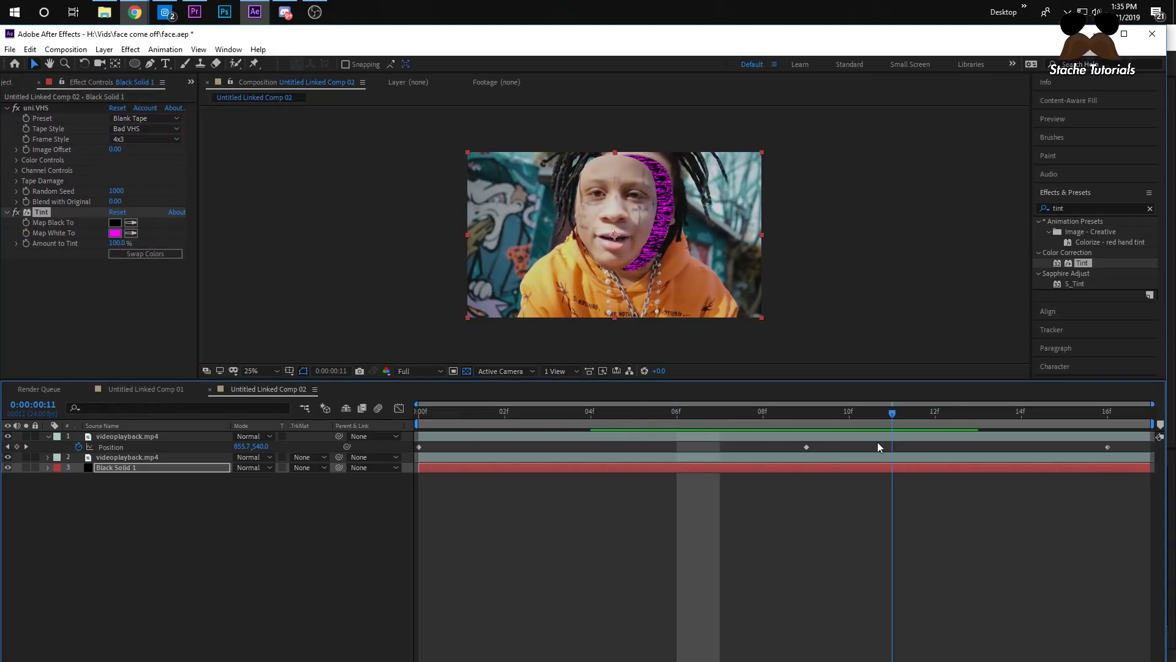
# Set the Tint effect's Map Black To colour to white and preview the static
pyautogui.click(114, 222)
pyautogui.click(17, 110)
pyautogui.click(288, 115)
pyautogui.press('space')
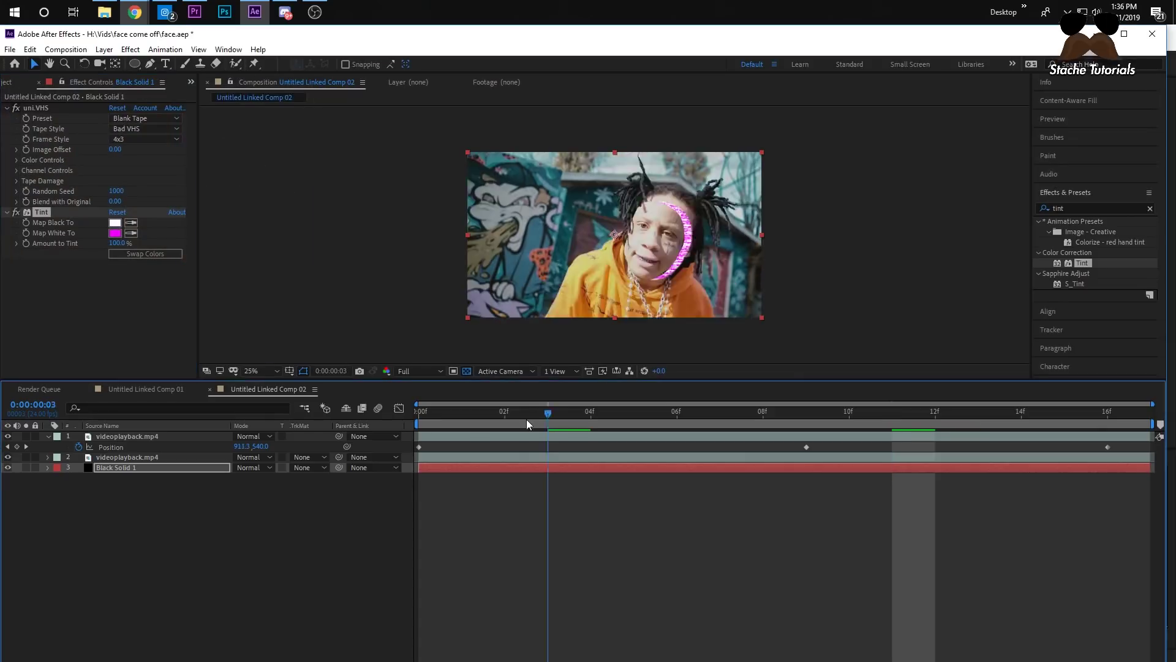
# Try to change the hue of the Tint effect's Map Black To colour
pyautogui.click(115, 222)
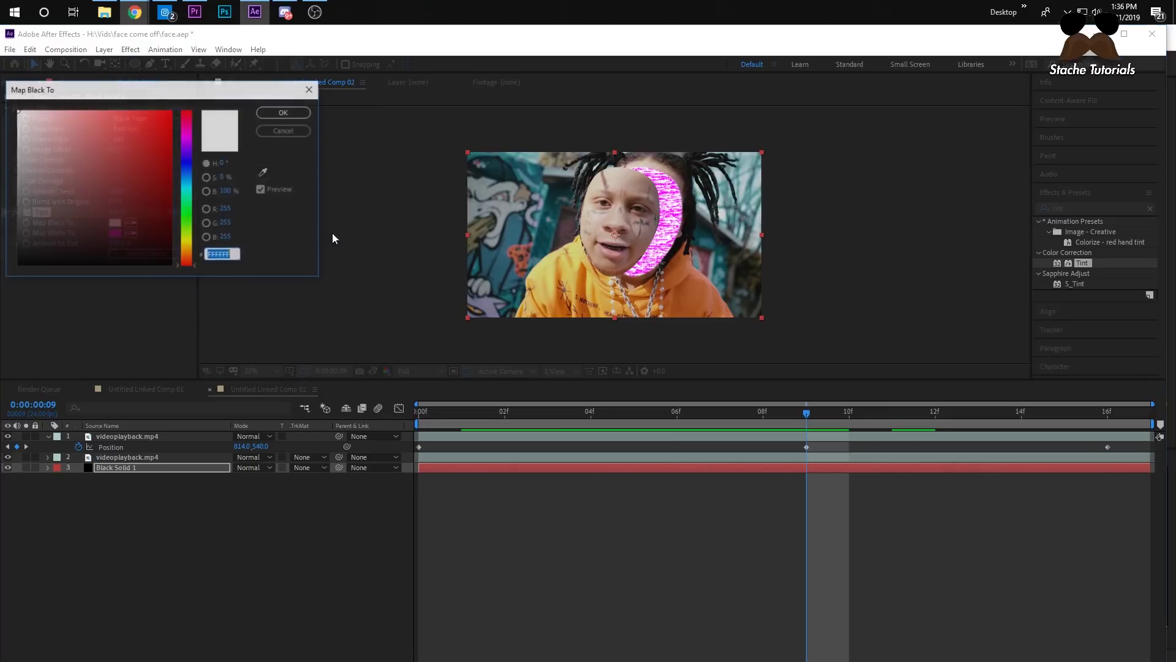
pyautogui.click(187, 198)
pyautogui.click(286, 114)
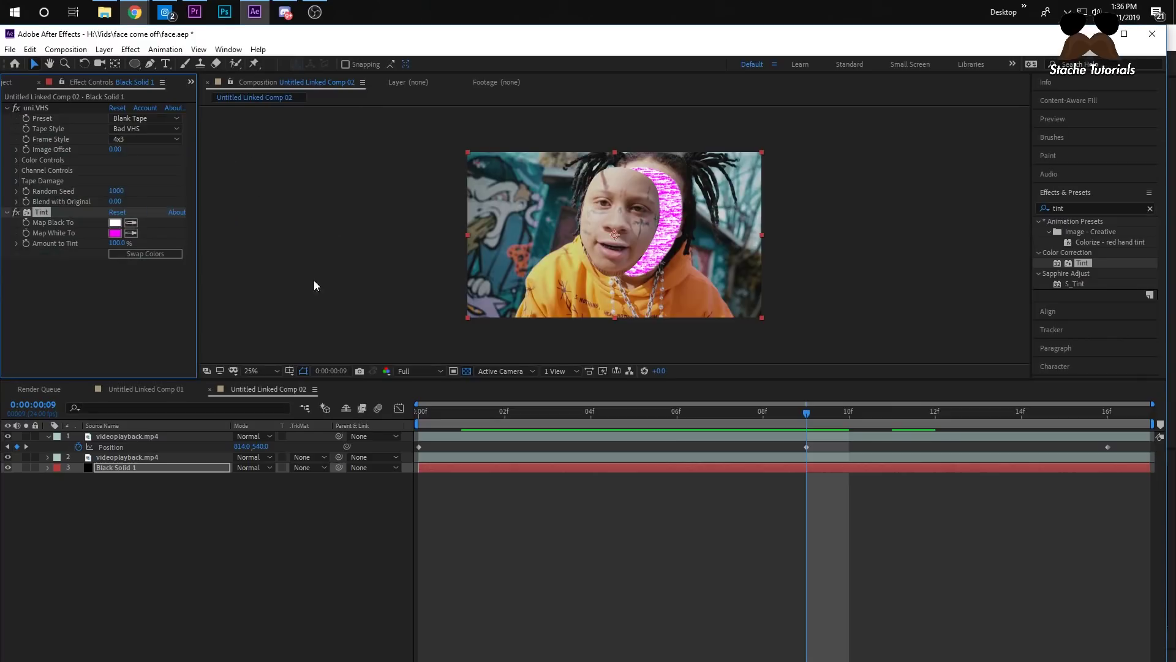
# Set the Tint effect's Map Black To colour to turquoise green 00FAAB and scrub through to frame 16
pyautogui.click(114, 224)
pyautogui.moveTo(186, 195); pyautogui.dragTo(186, 200)
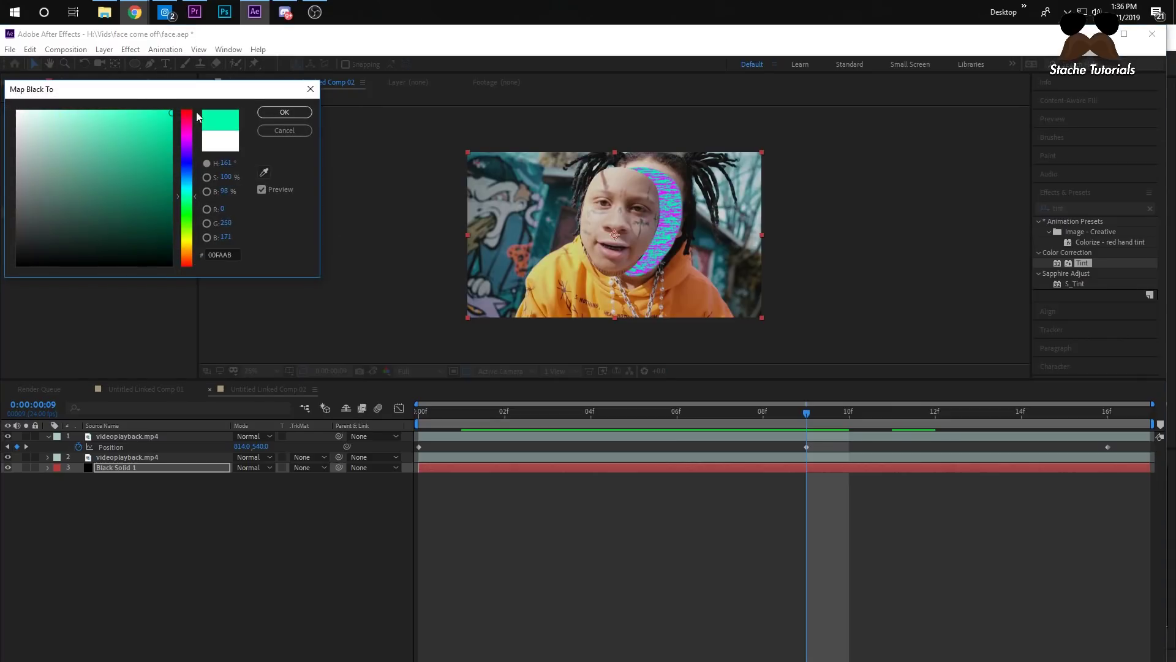
pyautogui.click(286, 114)
pyautogui.moveTo(806, 460); pyautogui.dragTo(1107, 472)
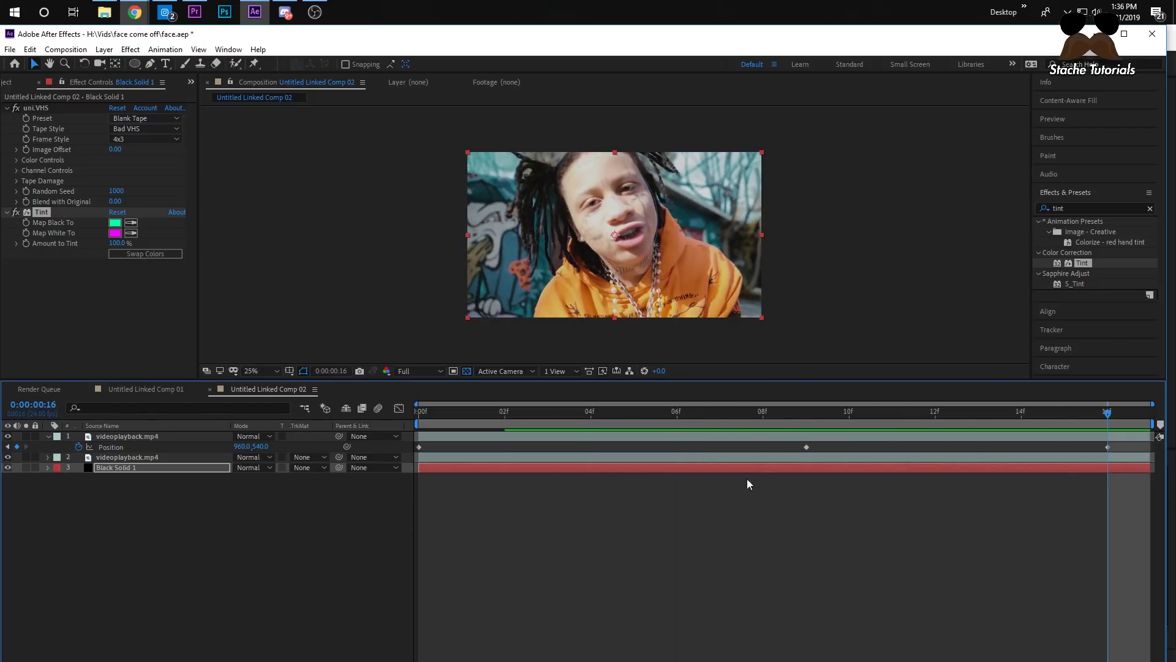
# Switch to Premiere Pro, move the playhead to 00:00:59:04 and select the Untitled Linked Comp 02 clip
pyautogui.click(195, 12)
pyautogui.moveTo(676, 484); pyautogui.dragTo(631, 503)
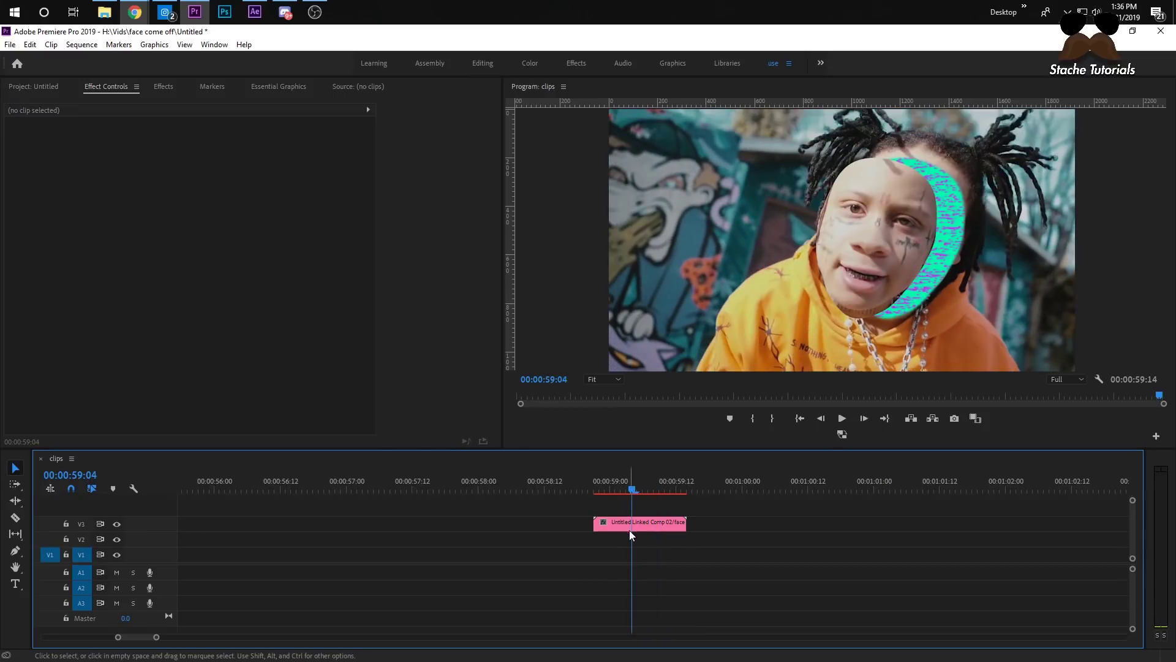
pyautogui.click(619, 524)
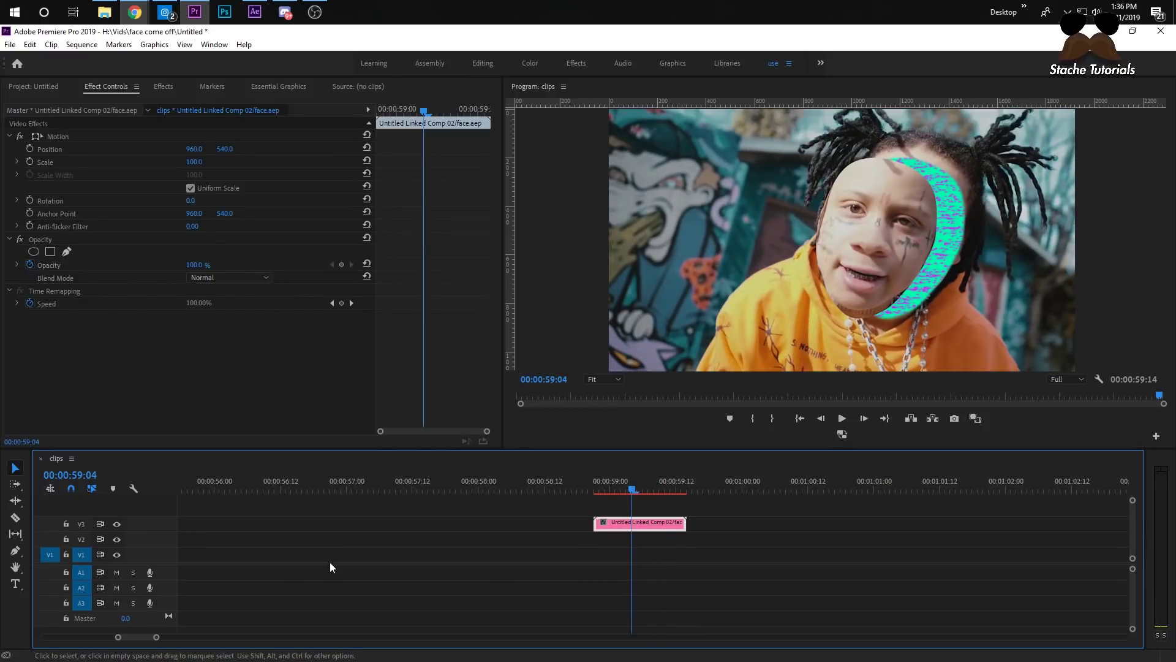
# Render and replace the linked comp clip on track V3, and scrub through the rendered result
pyautogui.moveTo(156, 637); pyautogui.dragTo(136, 637)
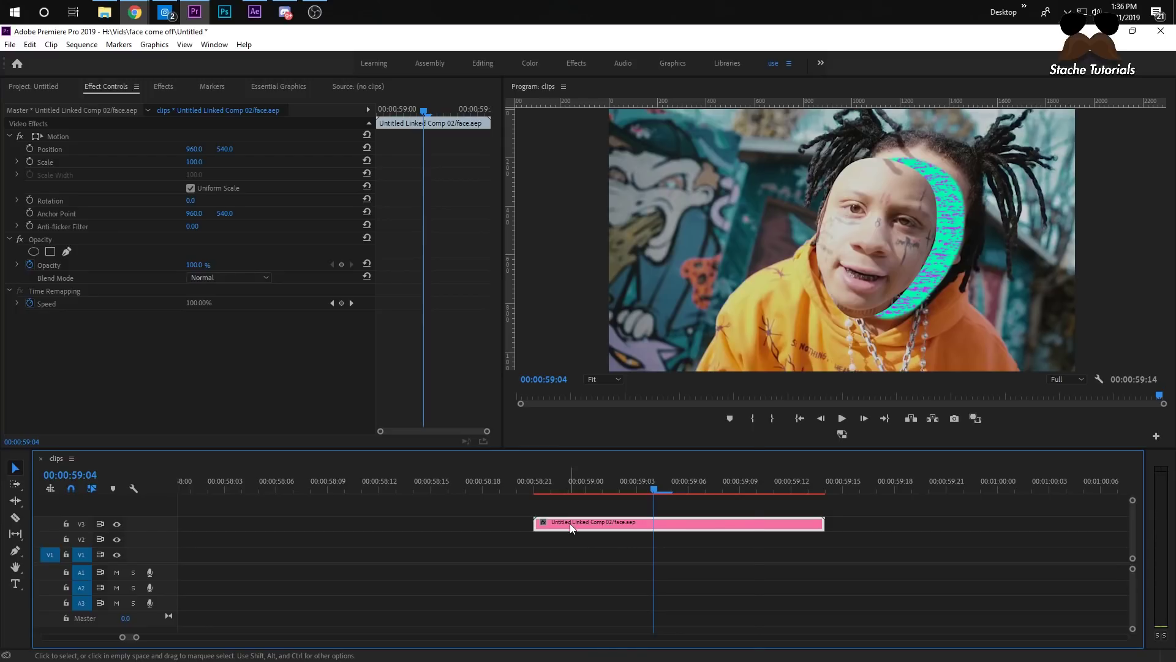
pyautogui.rightClick(570, 523)
pyautogui.click(666, 256)
pyautogui.click(270, 298)
pyautogui.moveTo(536, 490); pyautogui.dragTo(669, 467)
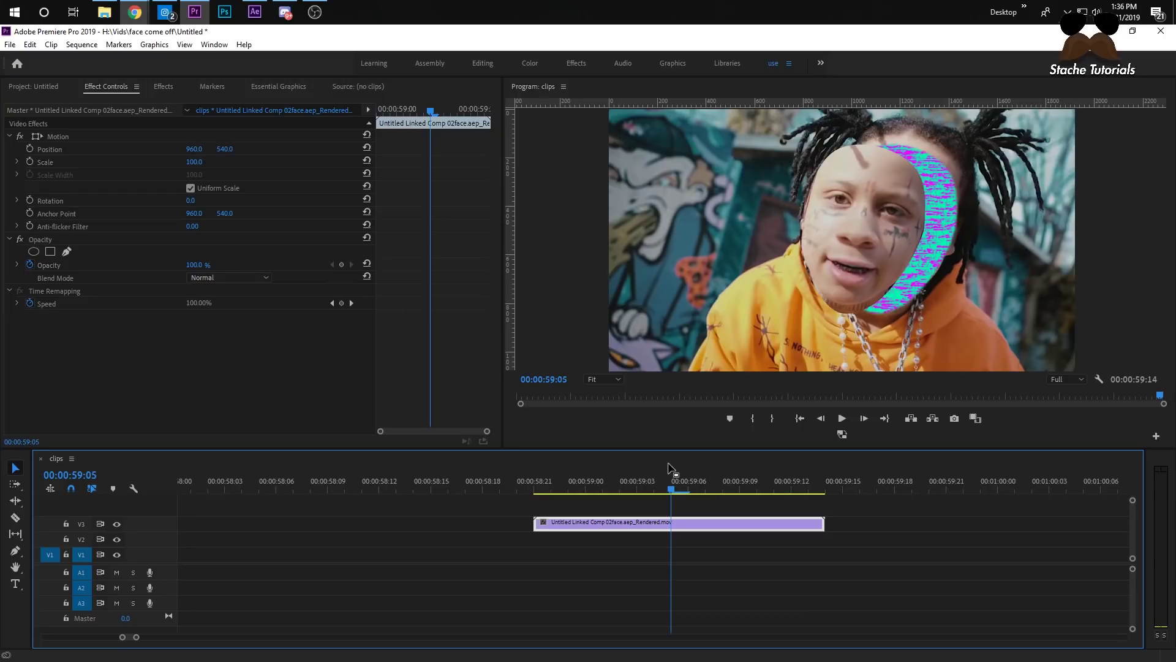
pyautogui.moveTo(575, 476)
pyautogui.mouseDown()
pyautogui.moveTo(620, 480)
pyautogui.moveTo(597, 476)
pyautogui.mouseUp()
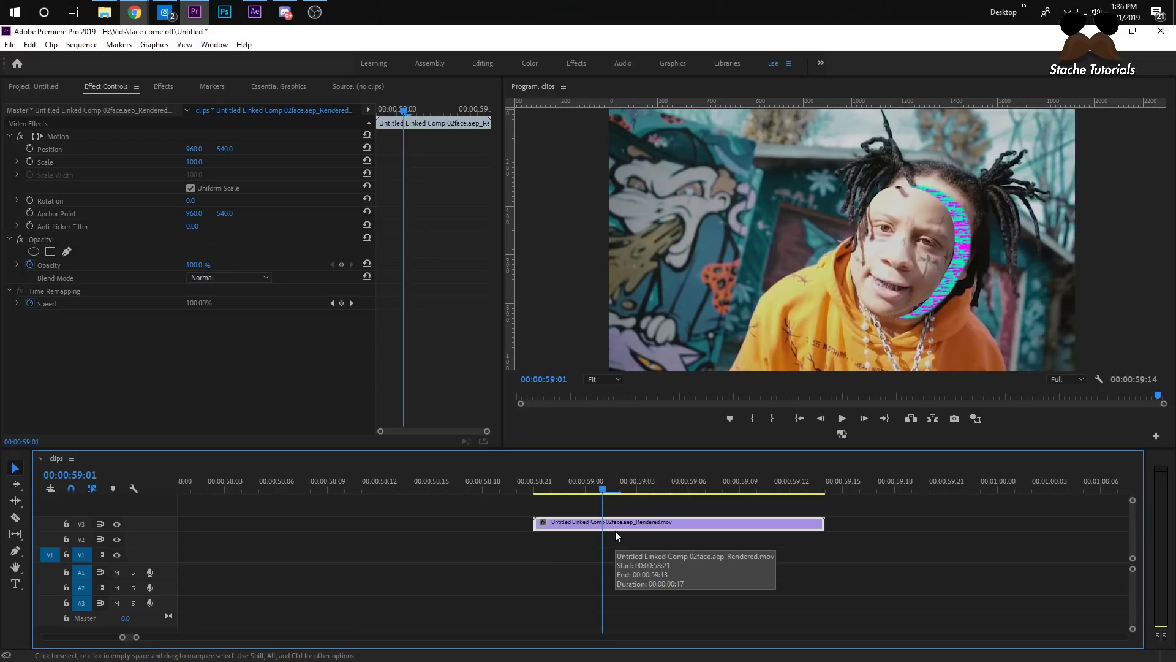
# Move the playhead to 00:00:59:05 and restore the rendered clip to its unrendered linked comp
pyautogui.moveTo(631, 484); pyautogui.dragTo(678, 498)
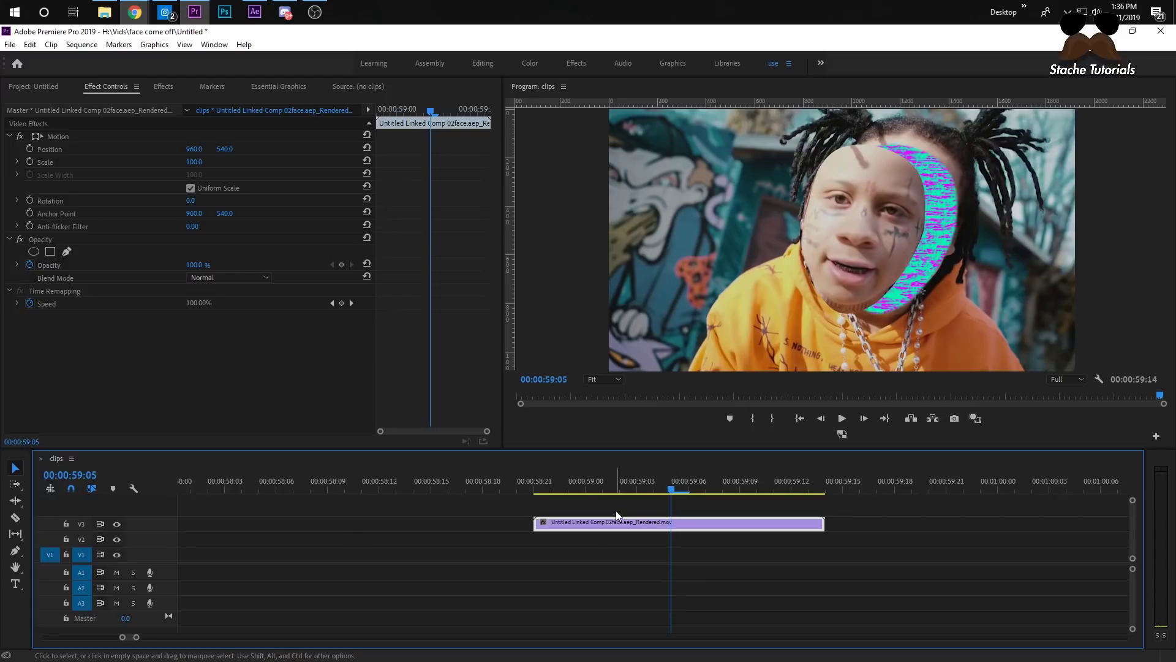
pyautogui.rightClick(621, 527)
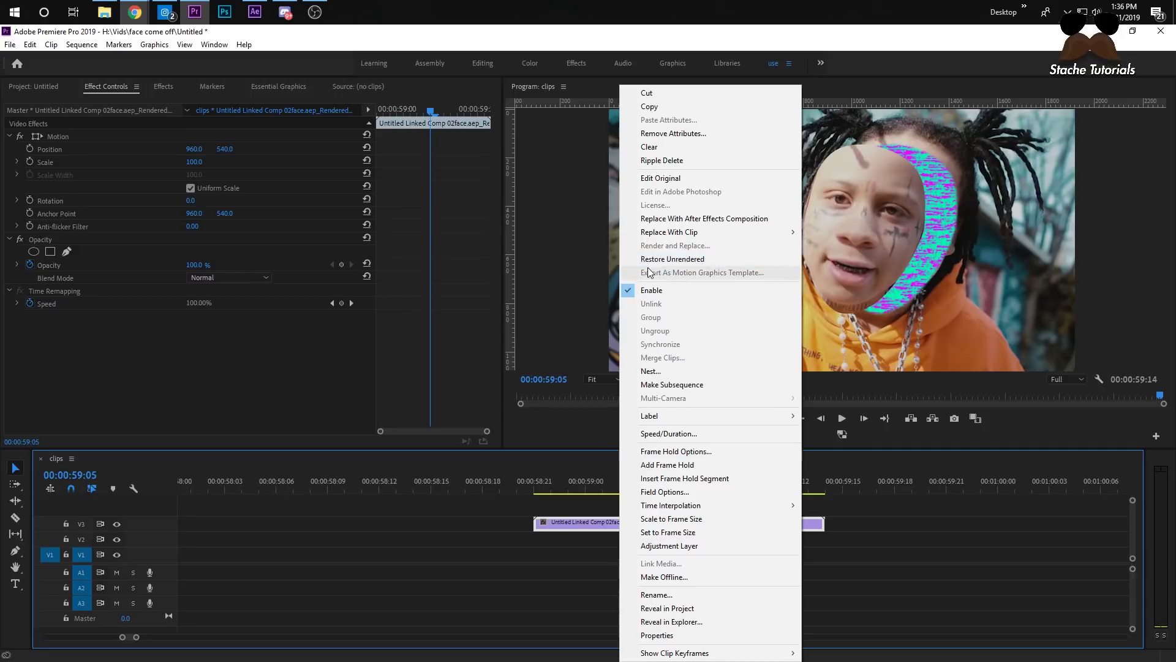
pyautogui.click(664, 260)
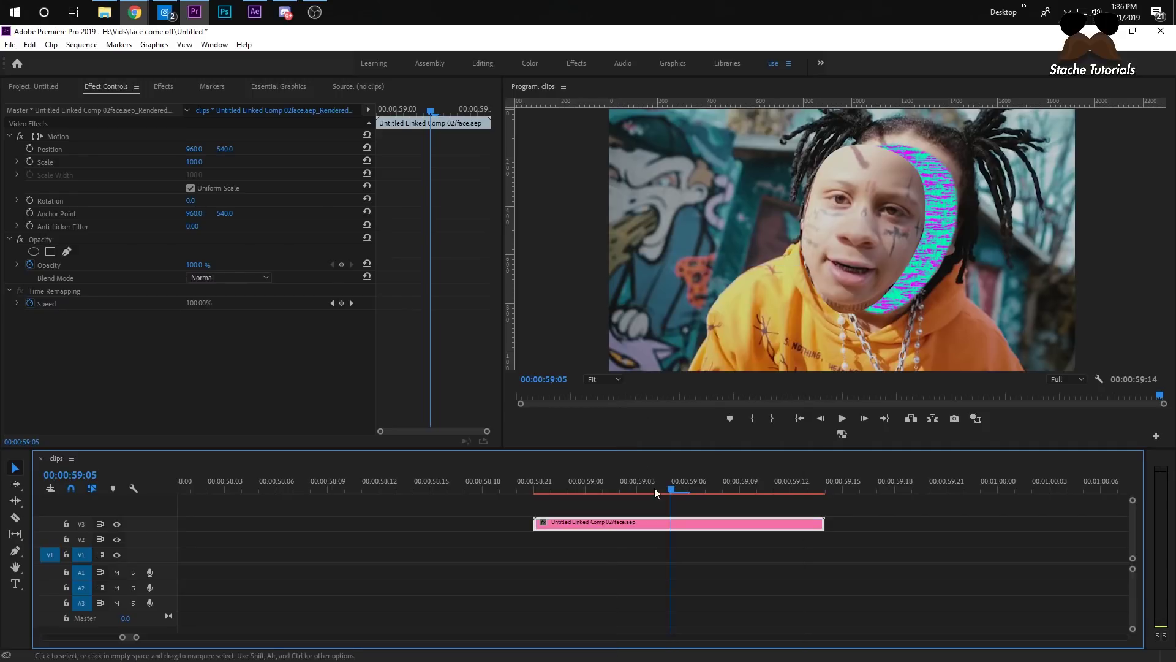
# Switch to After Effects, adjust the hue of the Tint effect's Map Black To colour at frame 5, and return to Premiere Pro
pyautogui.click(255, 12)
pyautogui.moveTo(504, 412); pyautogui.dragTo(634, 413)
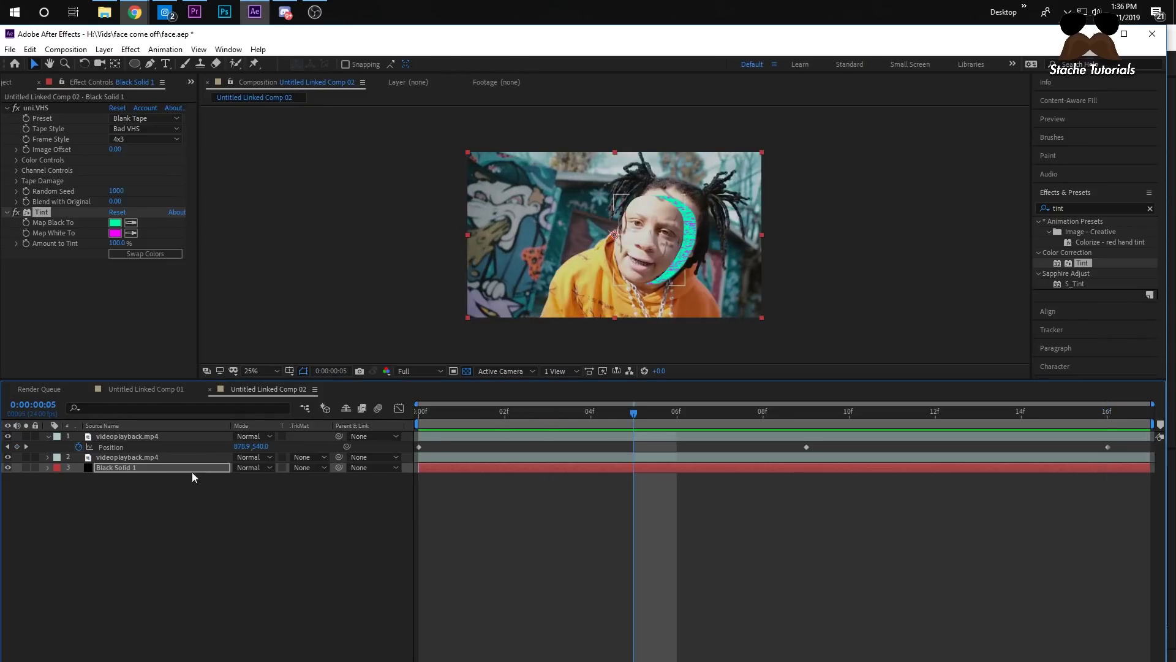
pyautogui.click(120, 225)
pyautogui.moveTo(190, 204); pyautogui.dragTo(191, 245)
pyautogui.click(281, 110)
pyautogui.click(195, 13)
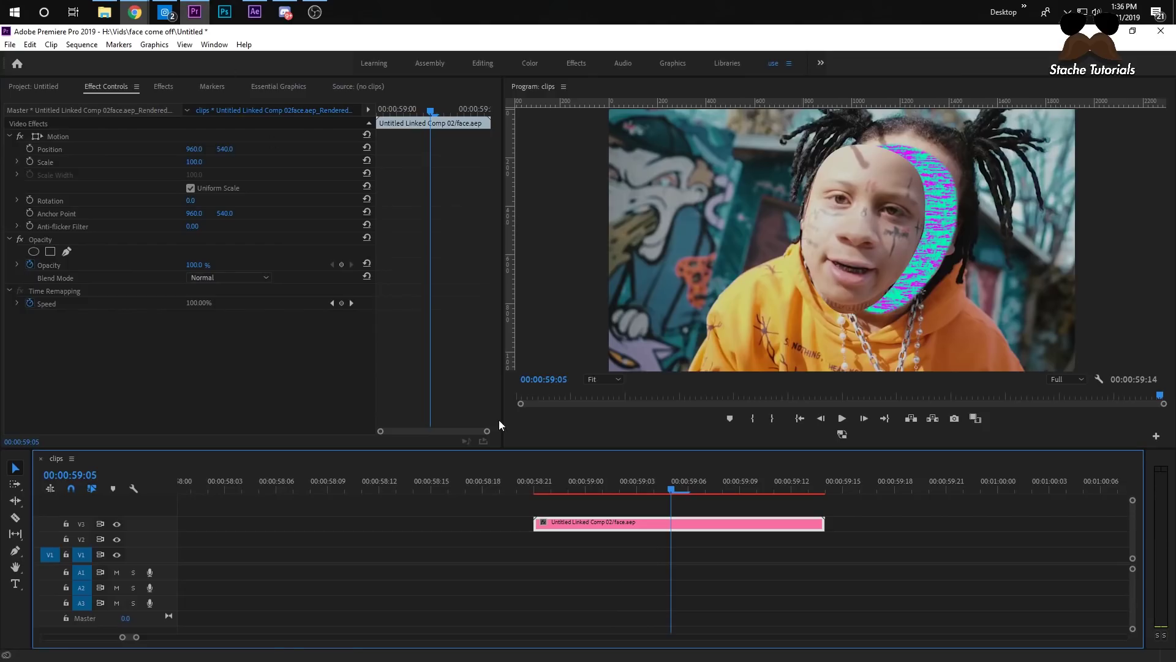
# Scrub through the start of the unrendered linked comp clip and render and replace it again
pyautogui.click(532, 483)
pyautogui.moveTo(531, 483); pyautogui.dragTo(619, 488)
pyautogui.rightClick(612, 530)
pyautogui.click(677, 245)
pyautogui.click(276, 300)
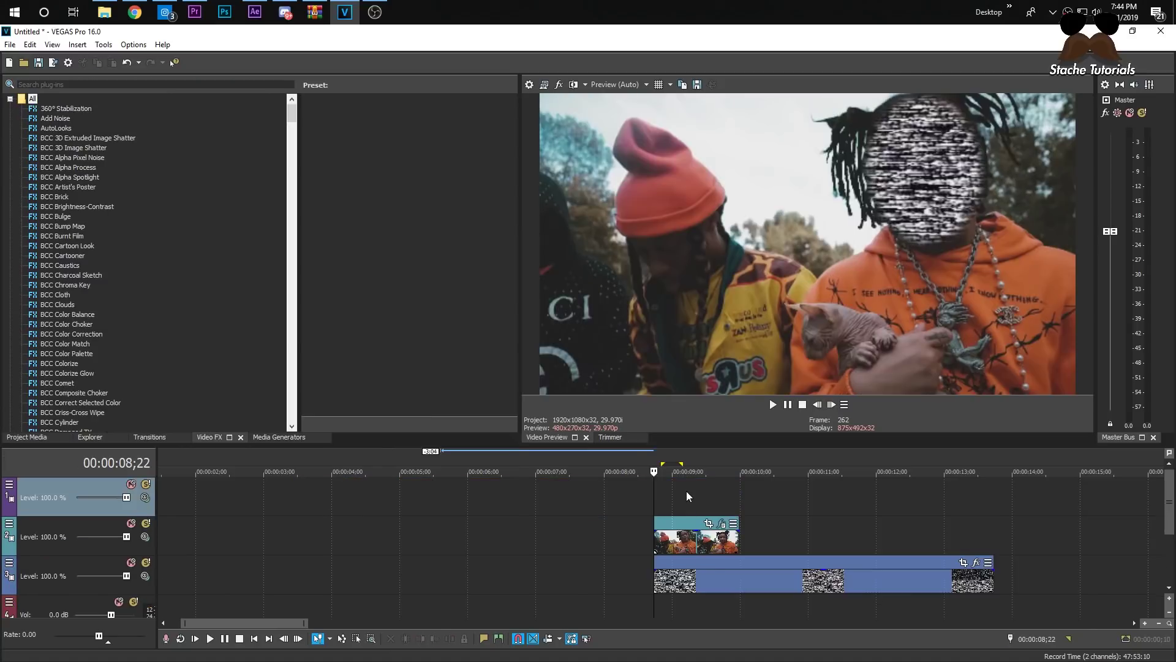
# Copy the face video event onto the empty top track and turn on Mask FX in its Bézier Masking effect
pyautogui.click(699, 543)
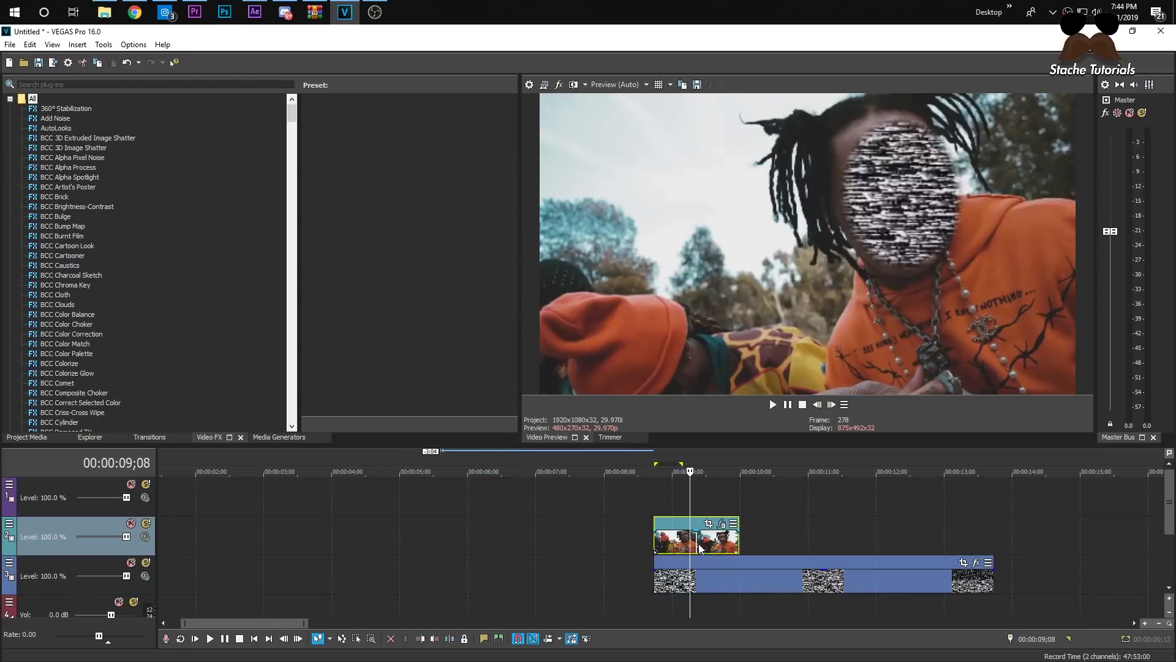
pyautogui.moveTo(701, 546); pyautogui.dragTo(700, 507)
pyautogui.click(721, 484)
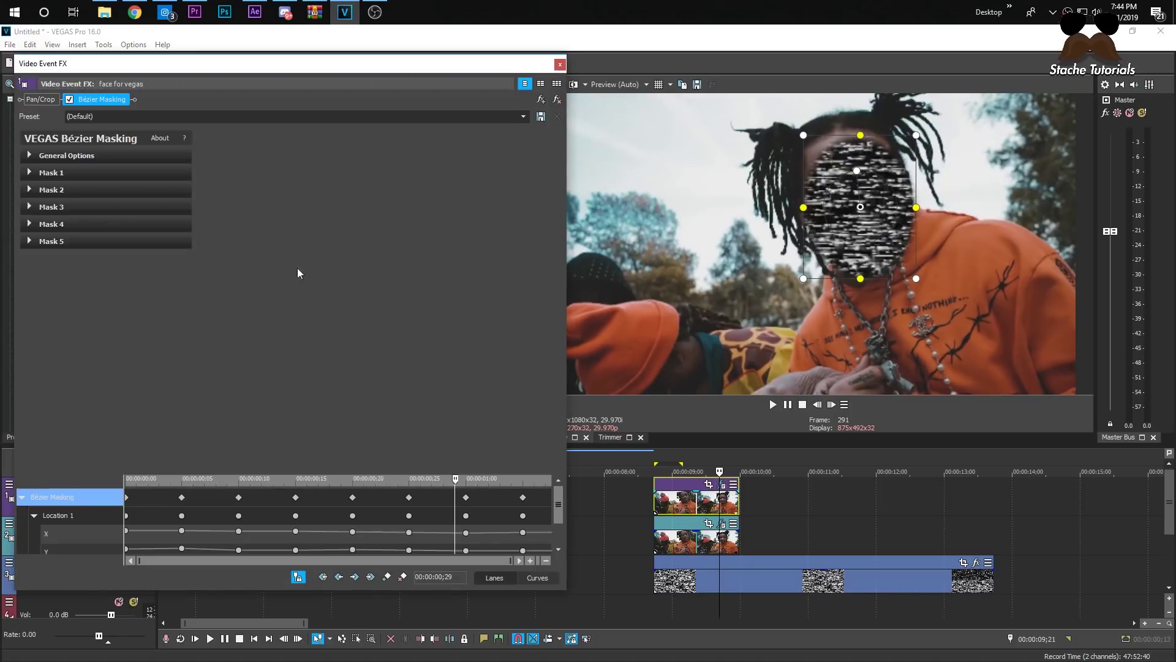
pyautogui.click(29, 174)
pyautogui.click(32, 158)
pyautogui.click(205, 189)
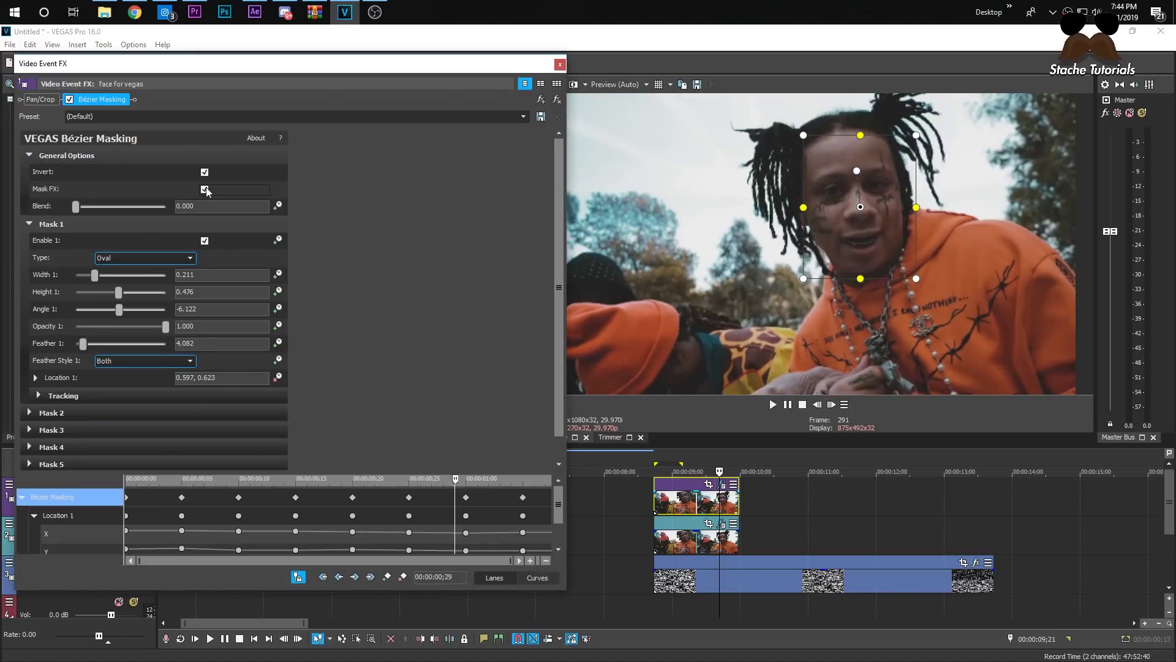
# Shift the copied event's frame slightly sideways in Event Pan/Crop and close the Video Event FX window
pyautogui.click(40, 100)
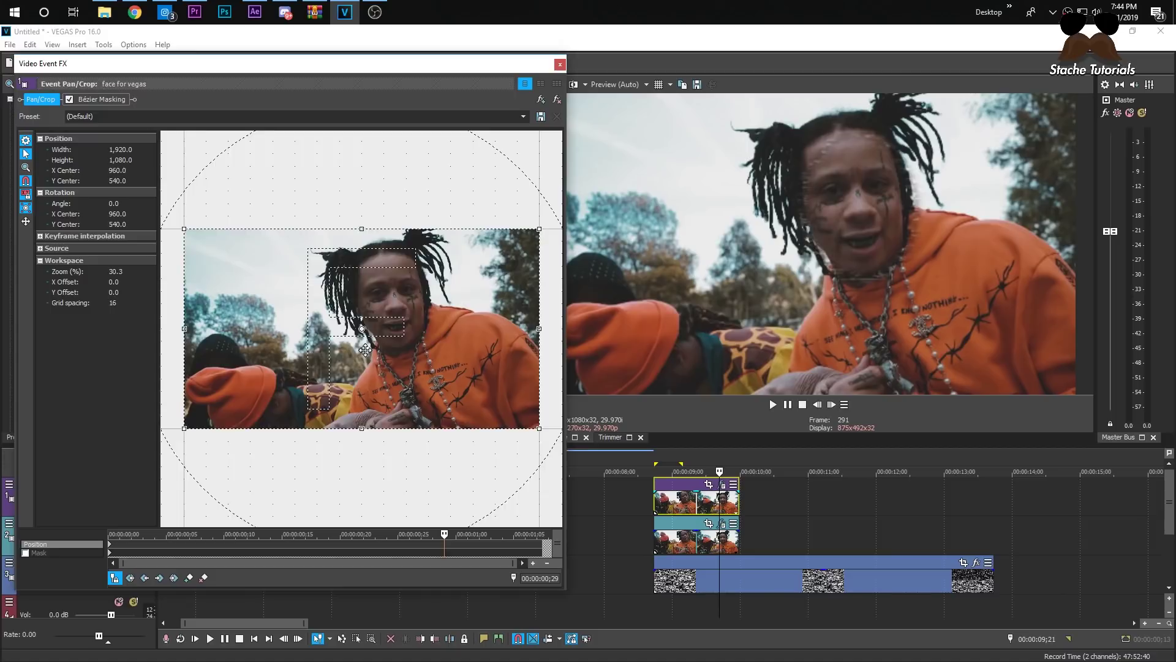
pyautogui.rightClick(313, 363)
pyautogui.click(334, 369)
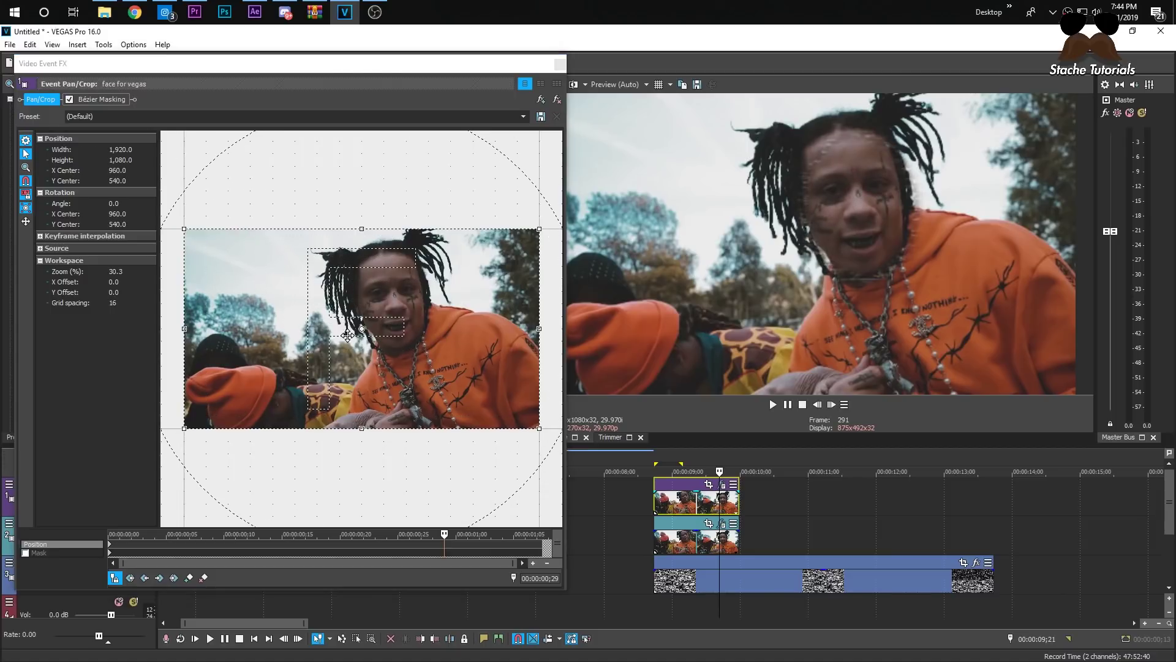
pyautogui.click(25, 221)
pyautogui.moveTo(333, 341); pyautogui.dragTo(355, 340)
pyautogui.click(559, 63)
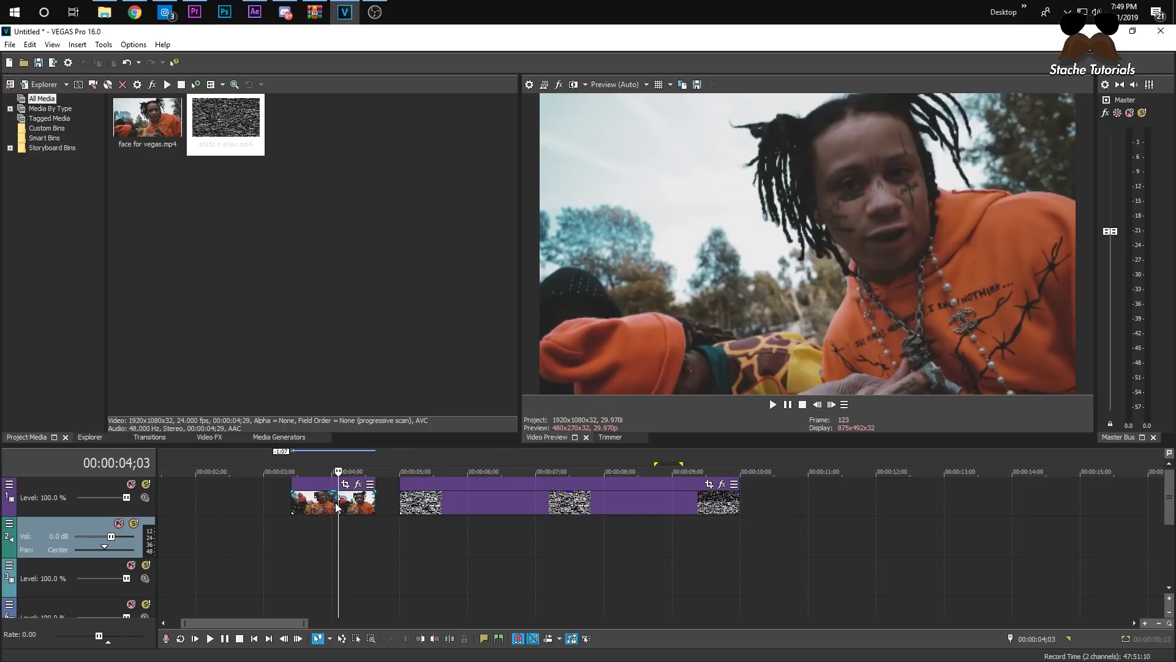
# Play parts of the face video event and the static event to preview both
pyautogui.click(298, 503)
pyautogui.press('space')
pyautogui.press('space')
pyautogui.press('space')
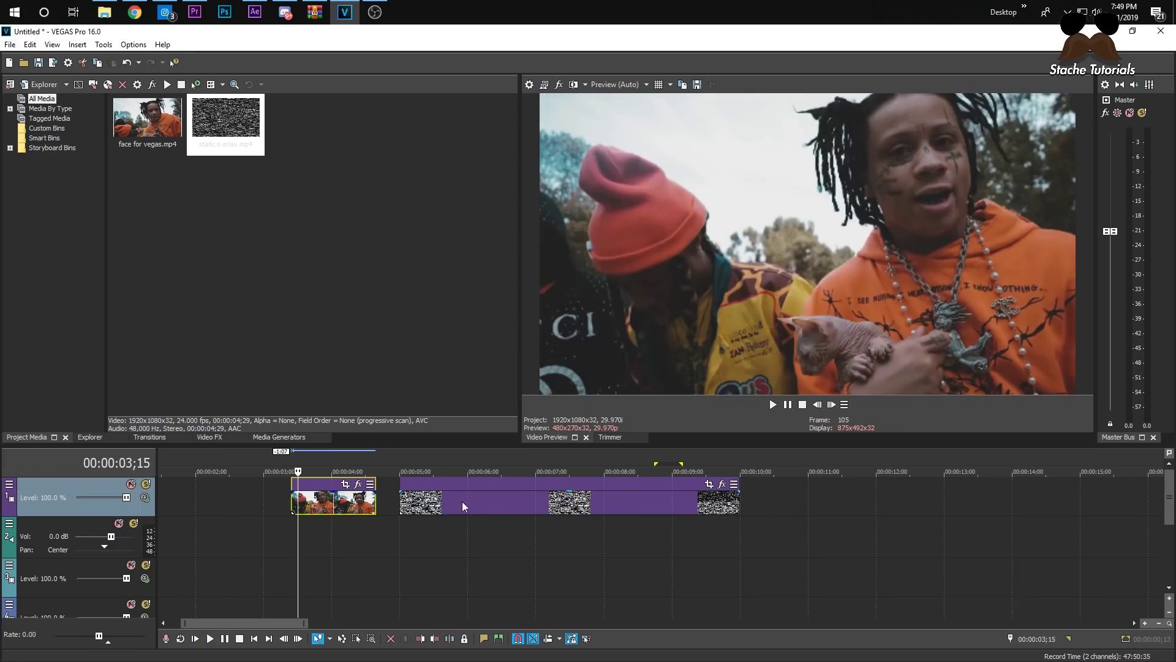
pyautogui.press('space')
pyautogui.press('space')
pyautogui.press('space')
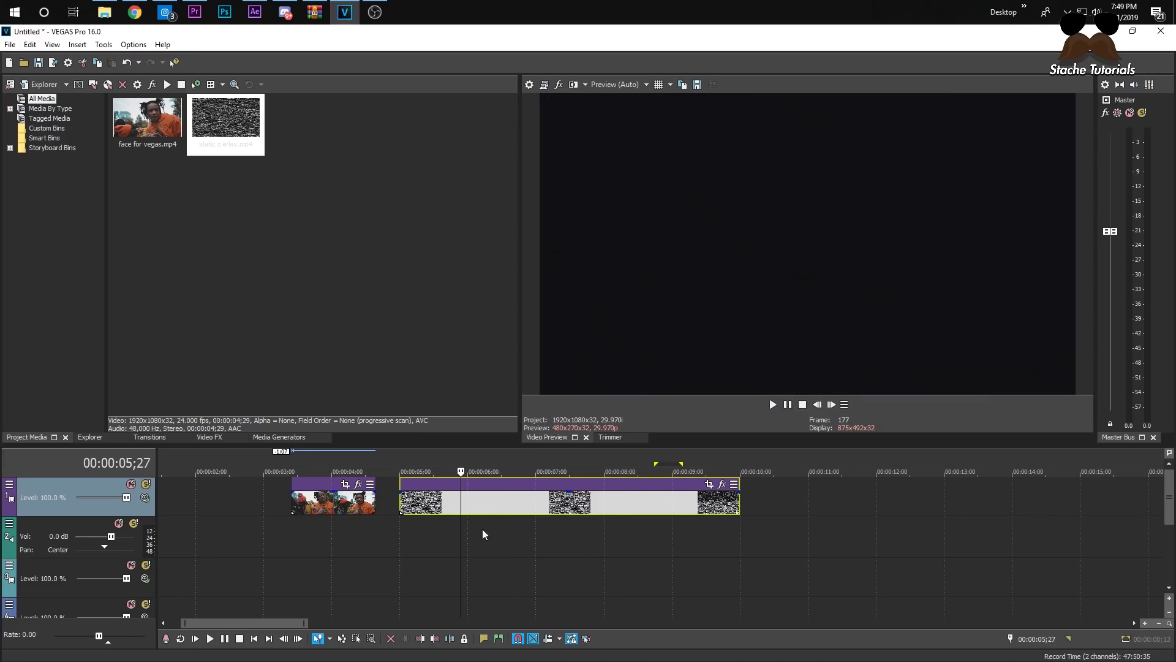
pyautogui.press('space')
pyautogui.click(424, 508)
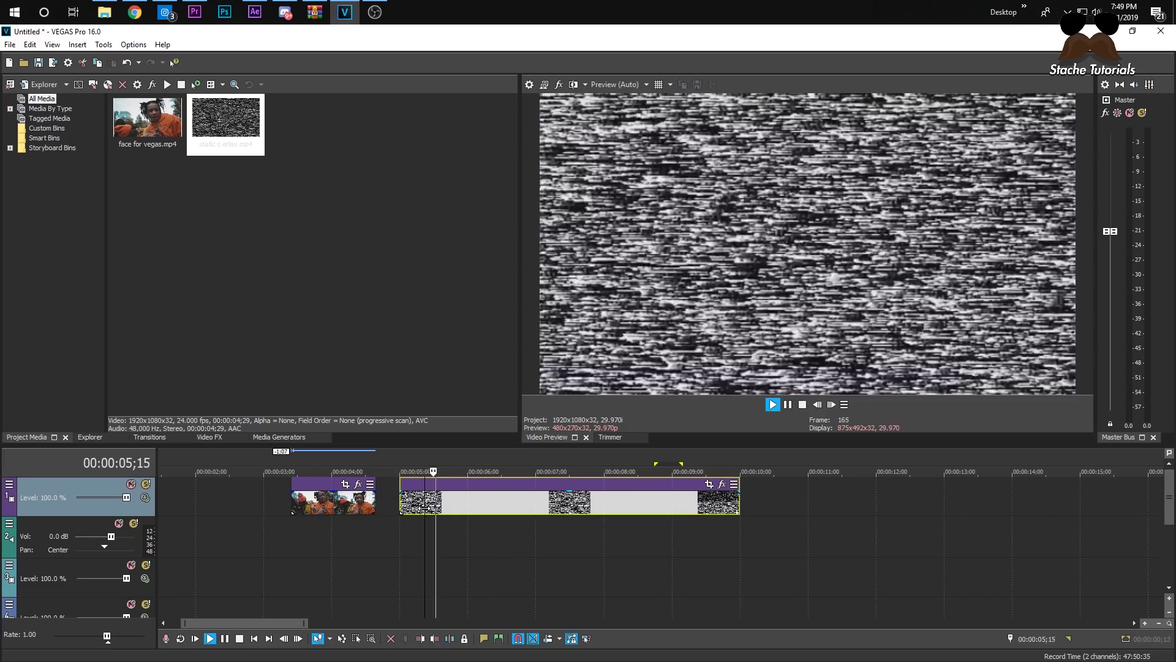
pyautogui.press('space')
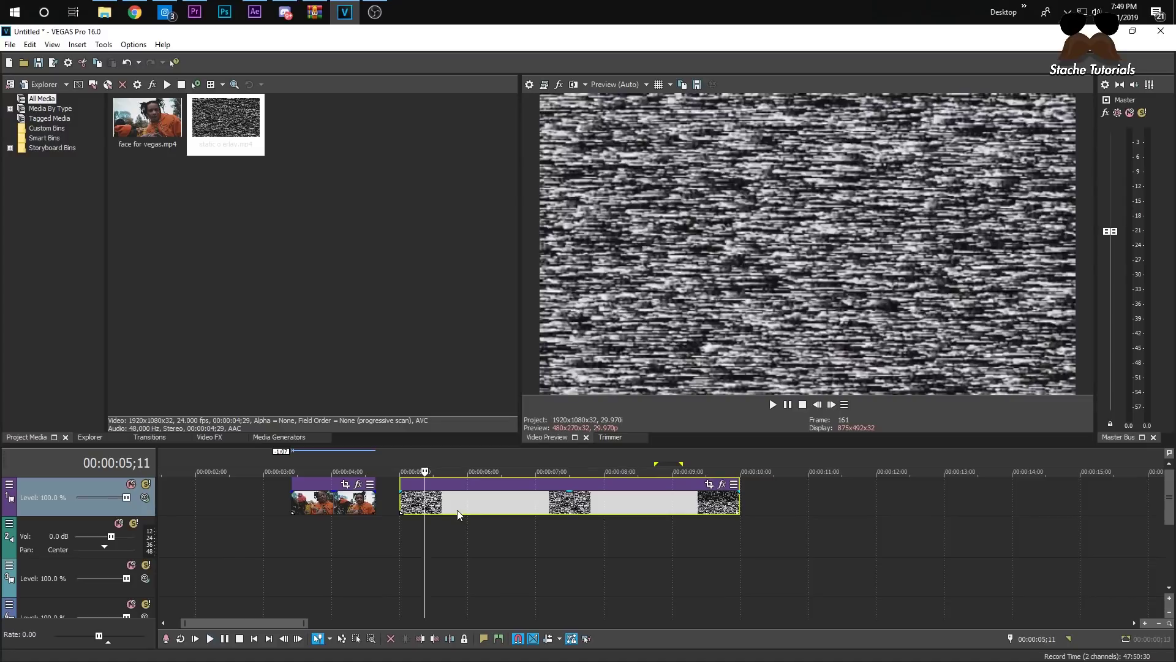
# Open Event Pan/Crop for the face event at its first frame, 00:00:03;12, and enable its Mask
pyautogui.click(295, 505)
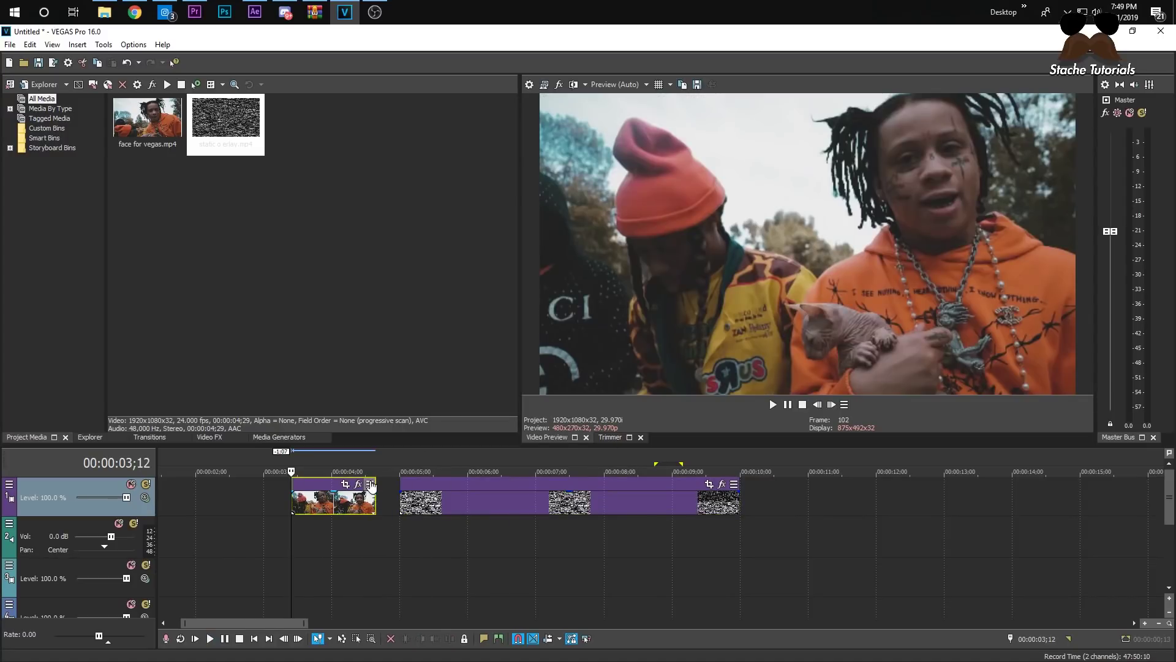
pyautogui.press('space')
pyautogui.press('space')
pyautogui.click(346, 485)
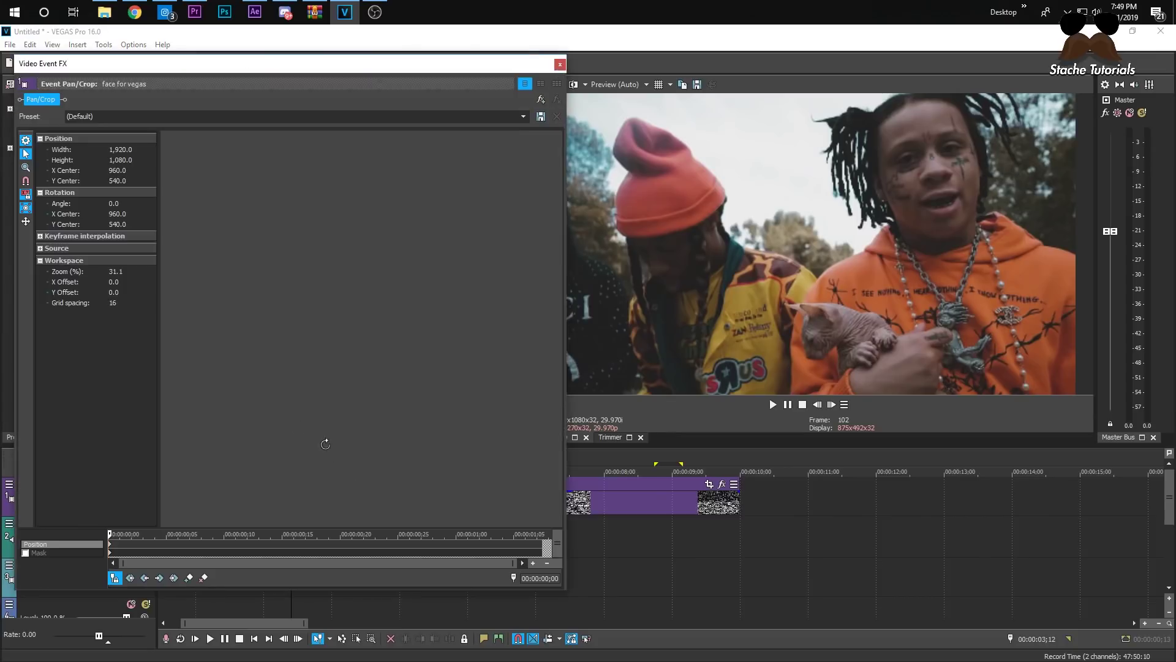
pyautogui.click(27, 552)
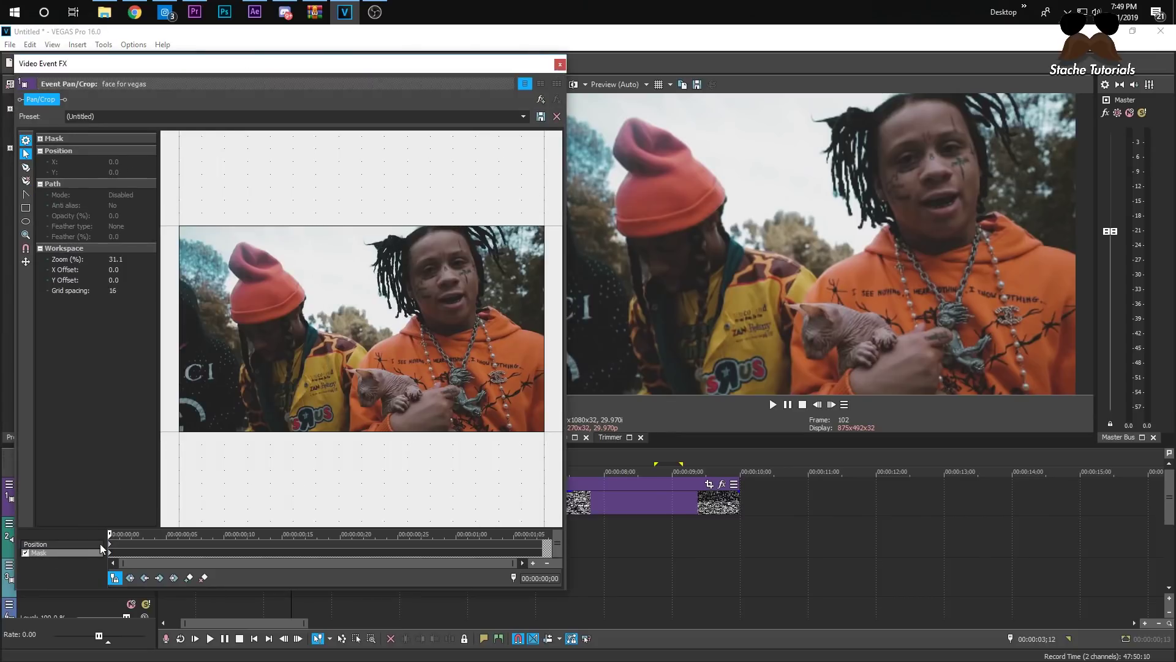
pyautogui.click(115, 578)
# Draw a closed anchor-point mask path around the face with the Anchor Creation tool
pyautogui.click(30, 168)
pyautogui.scroll(5, 495, 265)
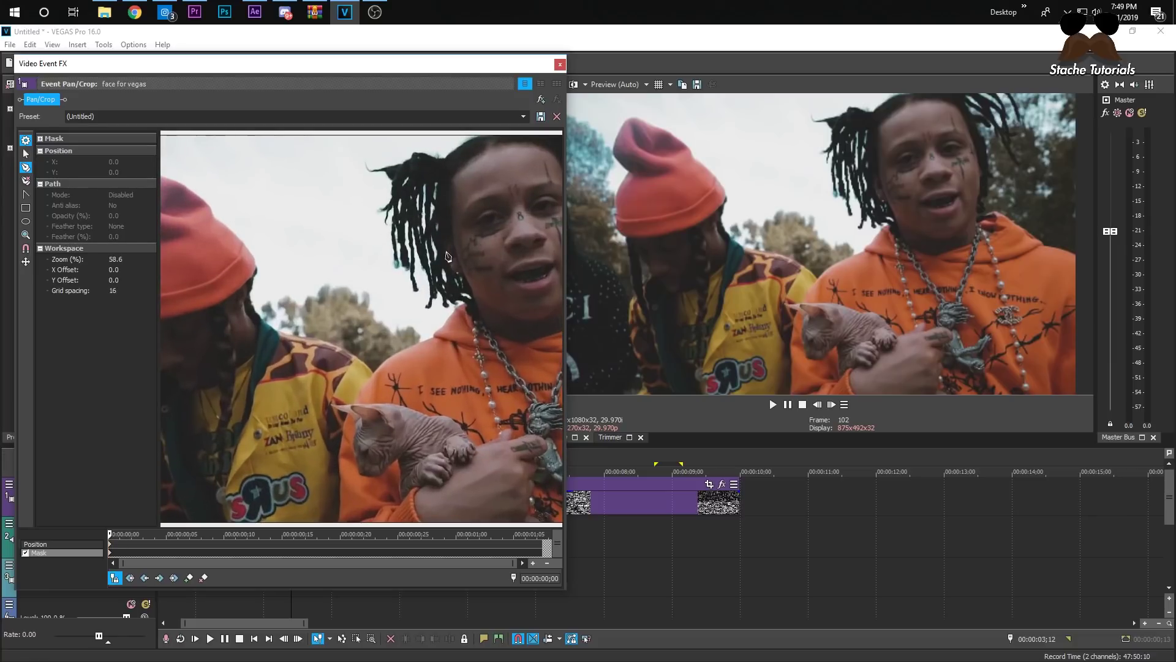
pyautogui.click(26, 153)
pyautogui.moveTo(236, 195); pyautogui.dragTo(280, 251)
pyautogui.click(26, 167)
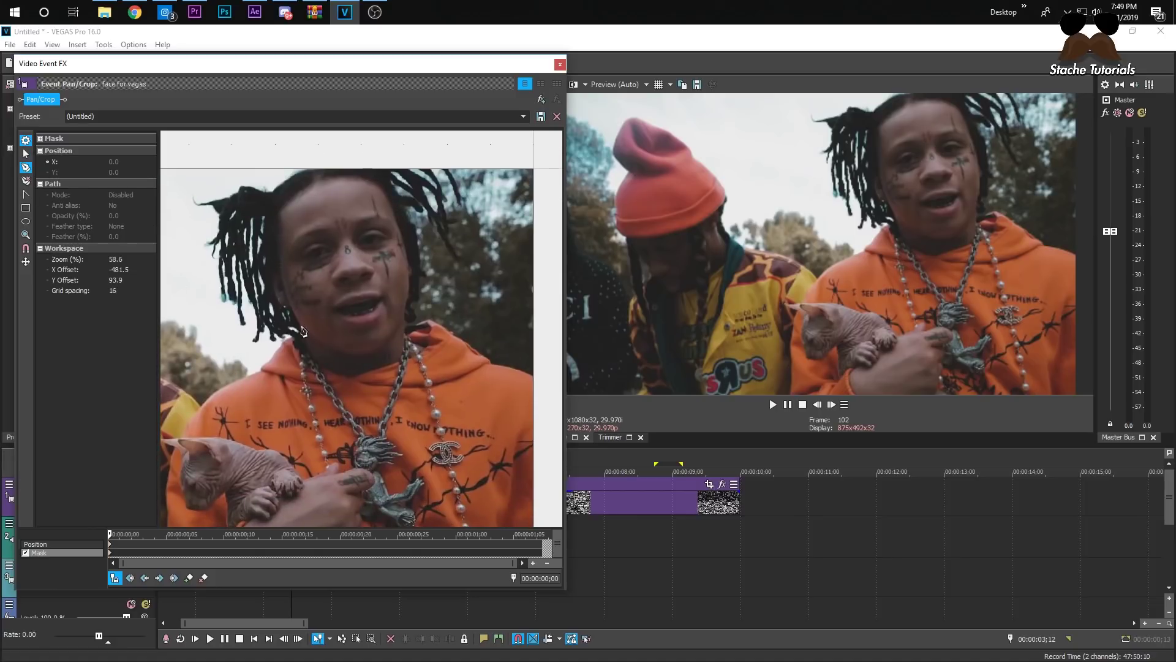
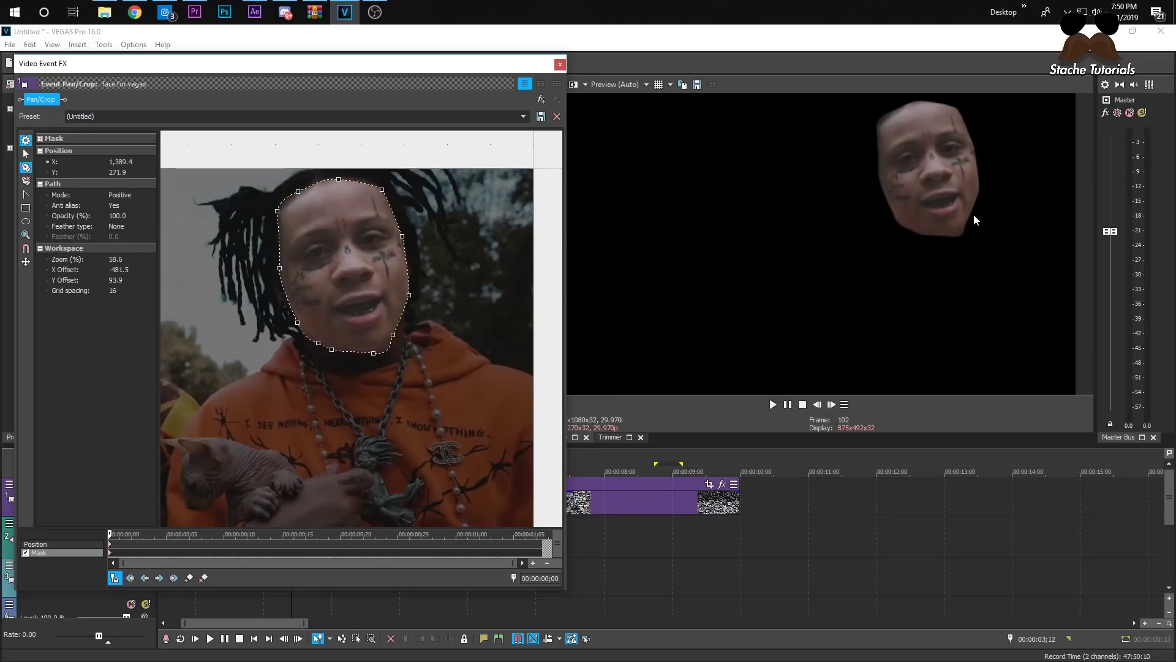
# Set the face mask's feather type to Both and its feather to 4.0%
pyautogui.click(127, 227)
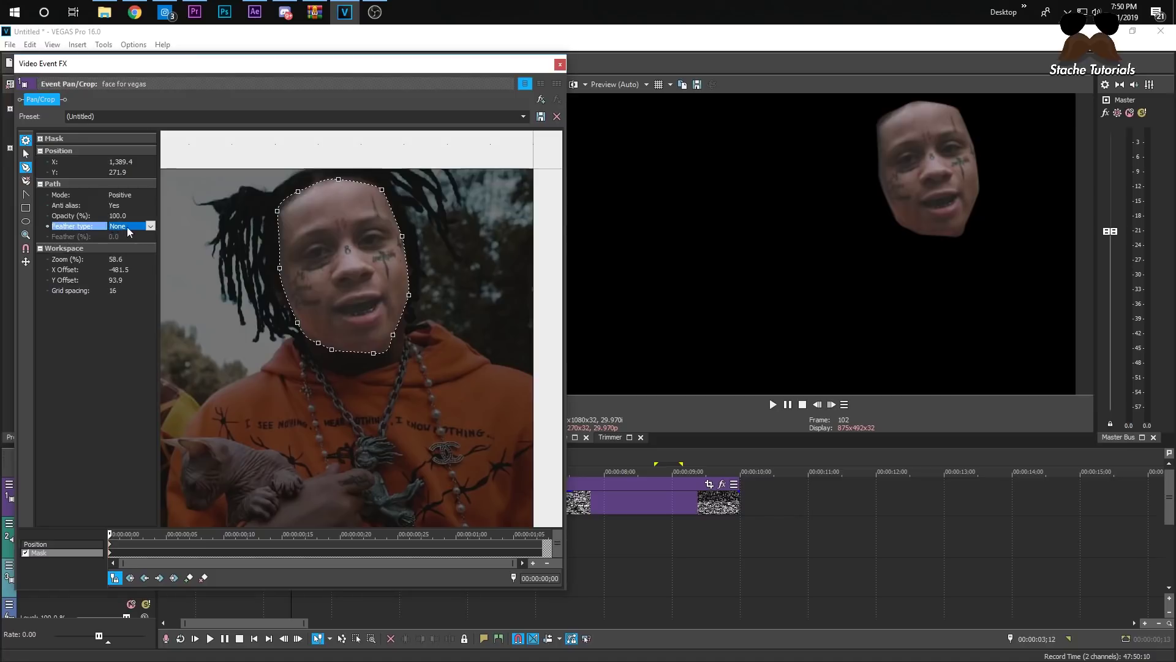
pyautogui.click(127, 227)
pyautogui.click(126, 250)
pyautogui.click(122, 237)
pyautogui.click(144, 233)
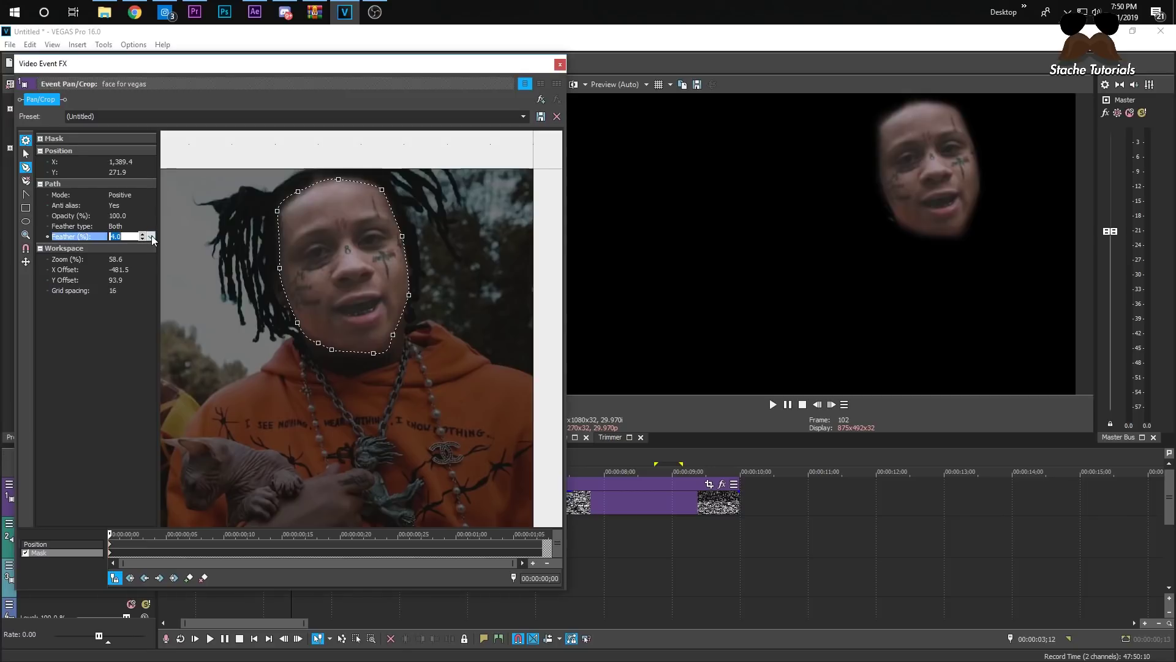
# Keyframe the whole mask at 00:00:00;11 by moving it back over the face, to about X 1,321 and Y 330
pyautogui.click(234, 548)
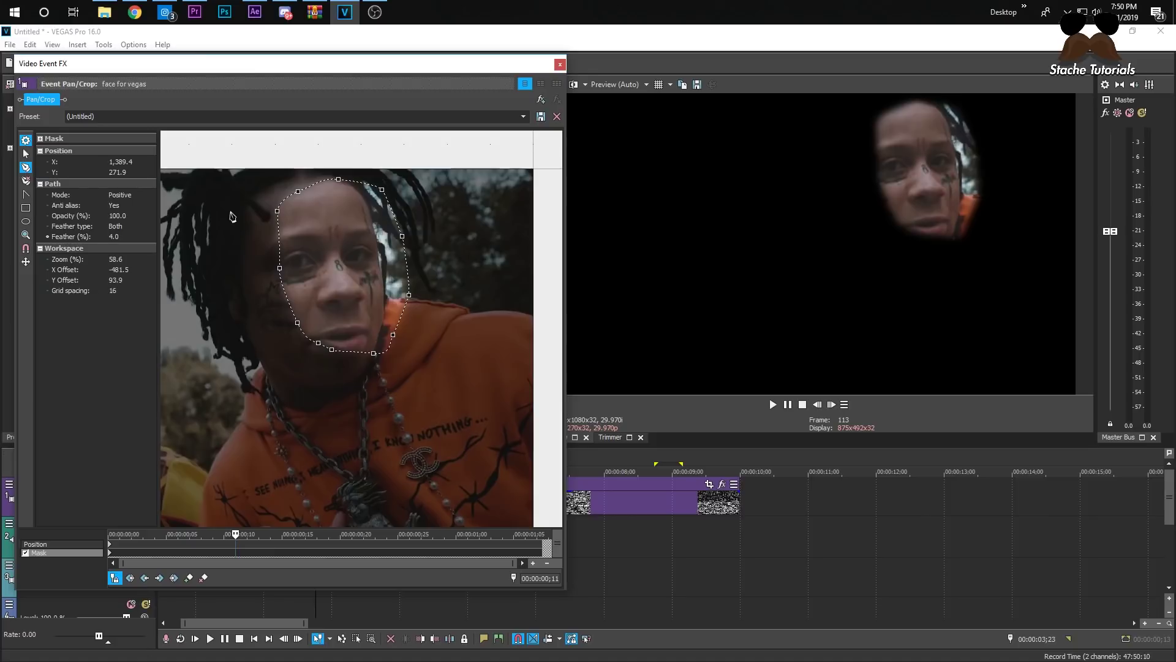
pyautogui.click(25, 153)
pyautogui.click(284, 234)
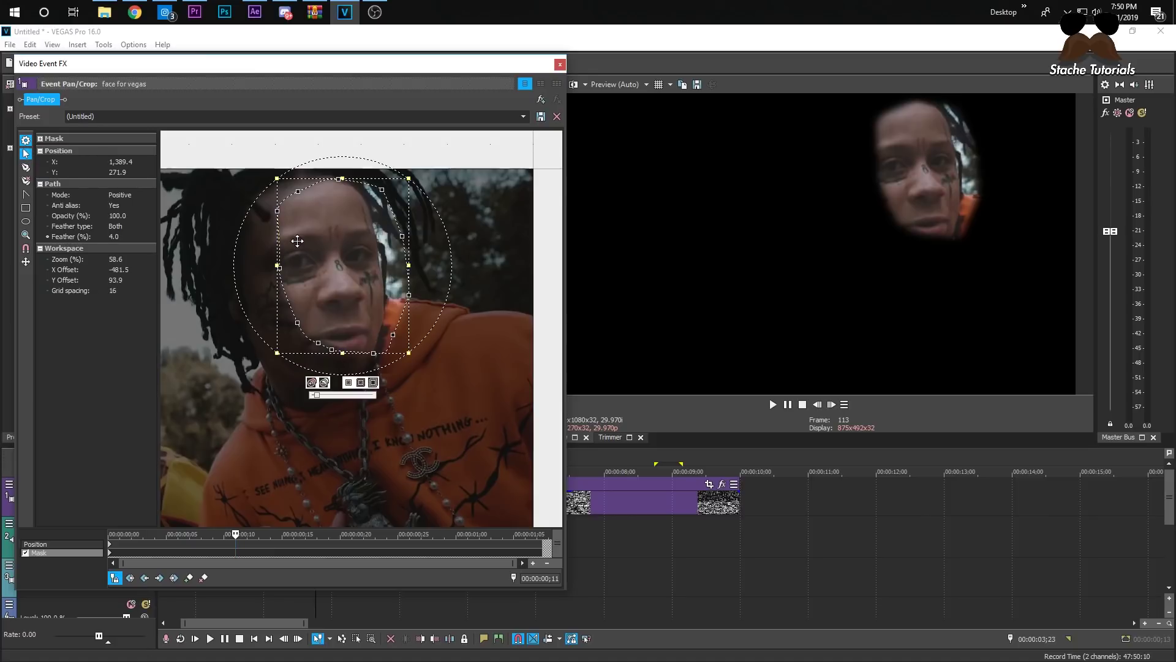
pyautogui.moveTo(293, 243); pyautogui.dragTo(282, 267)
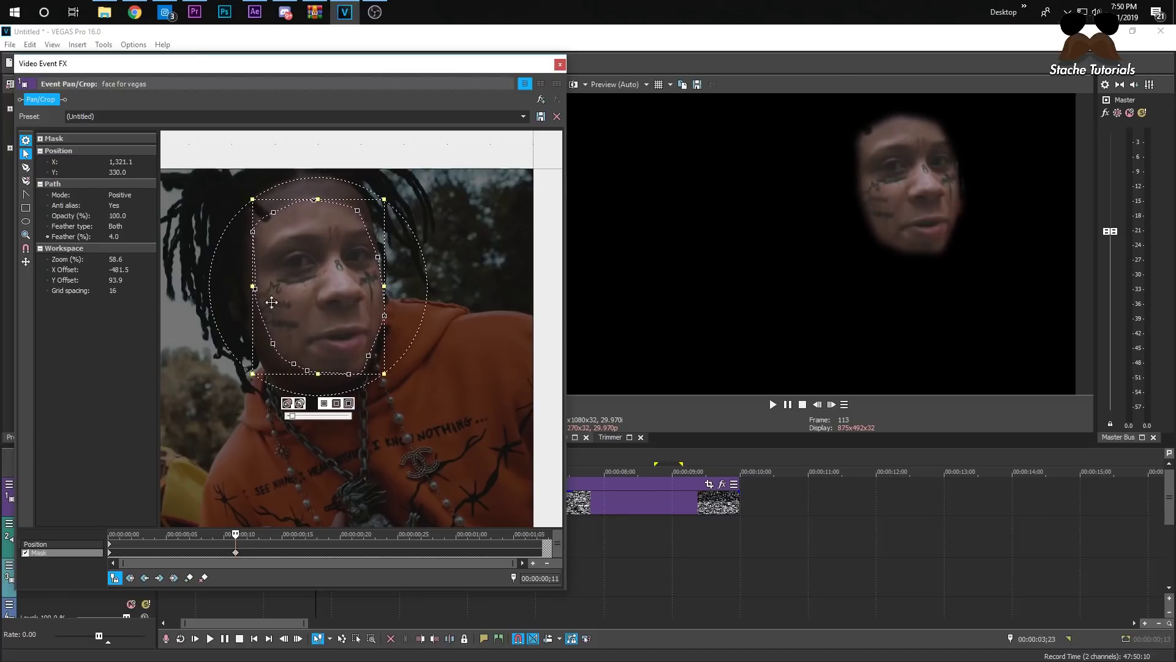
# Keyframe the mask over the face at 00:00:00;19, at about X 1,225 and Y 364, and select its upper-left forehead anchor for adjustment
pyautogui.click(327, 548)
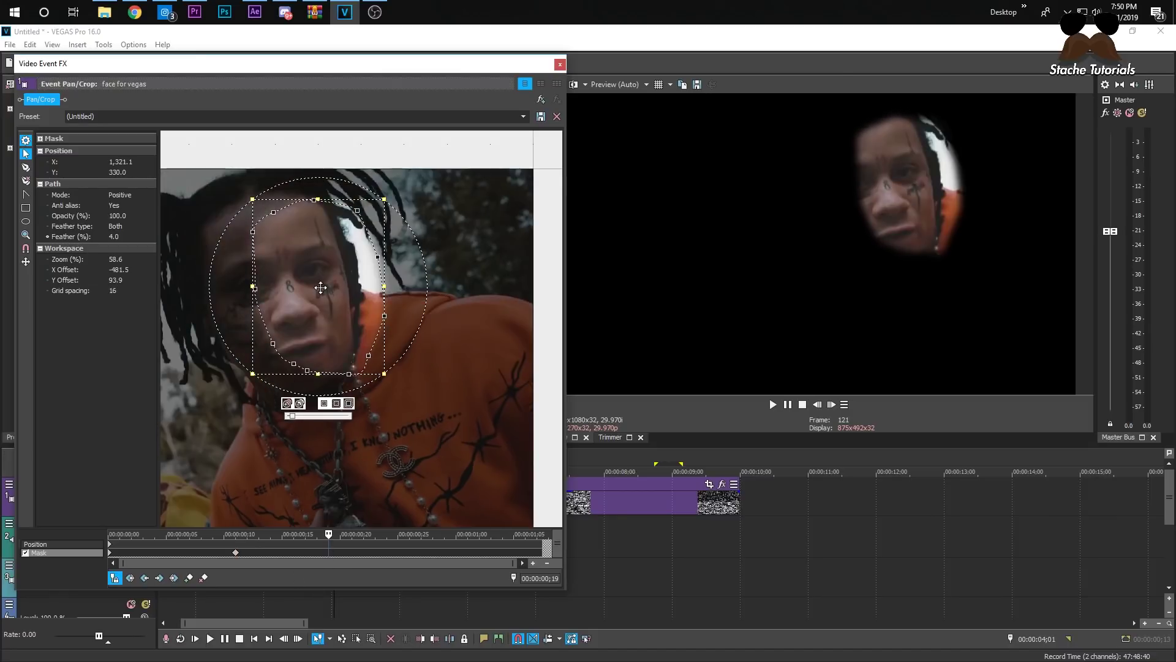
pyautogui.moveTo(335, 304); pyautogui.dragTo(300, 316)
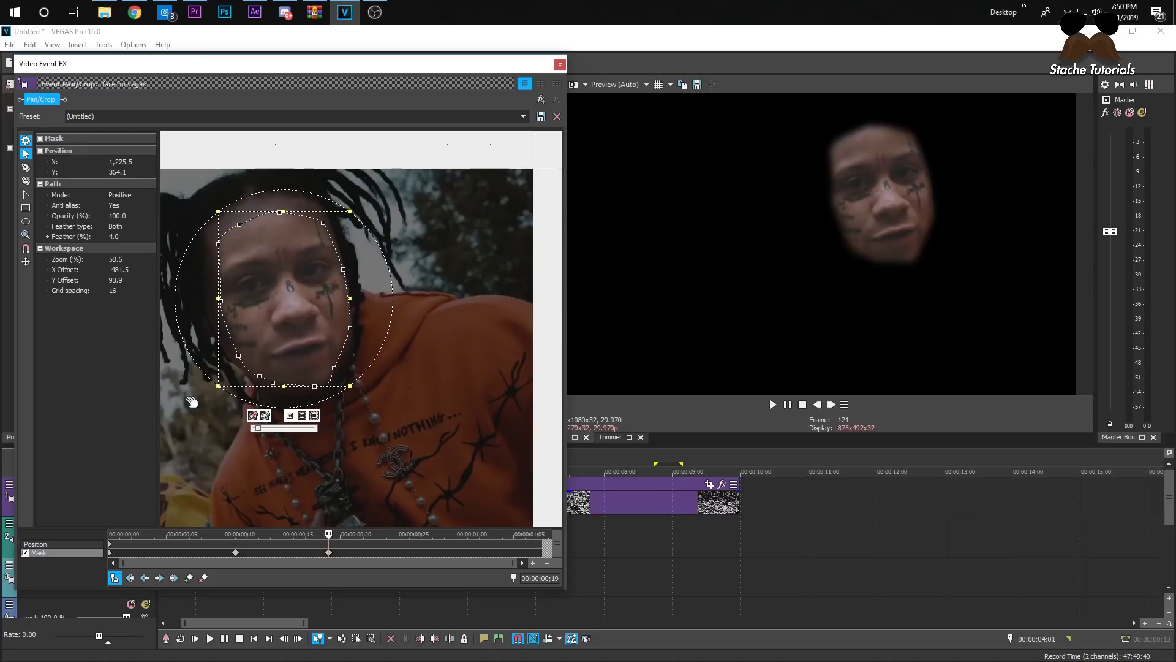
pyautogui.click(277, 237)
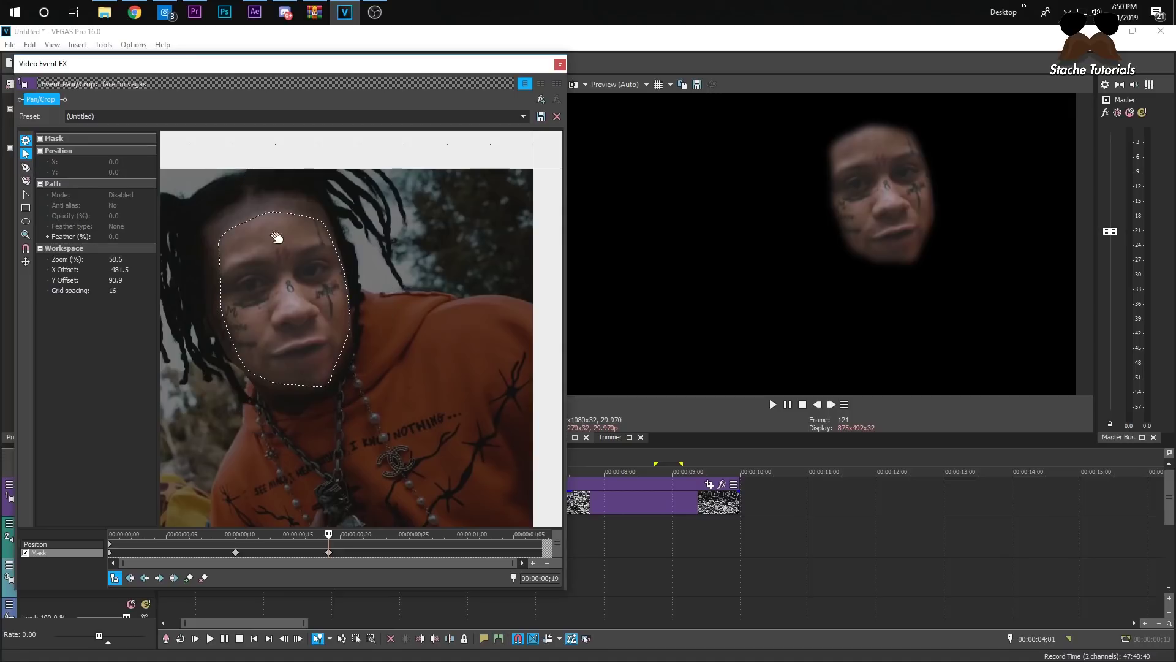
pyautogui.click(240, 227)
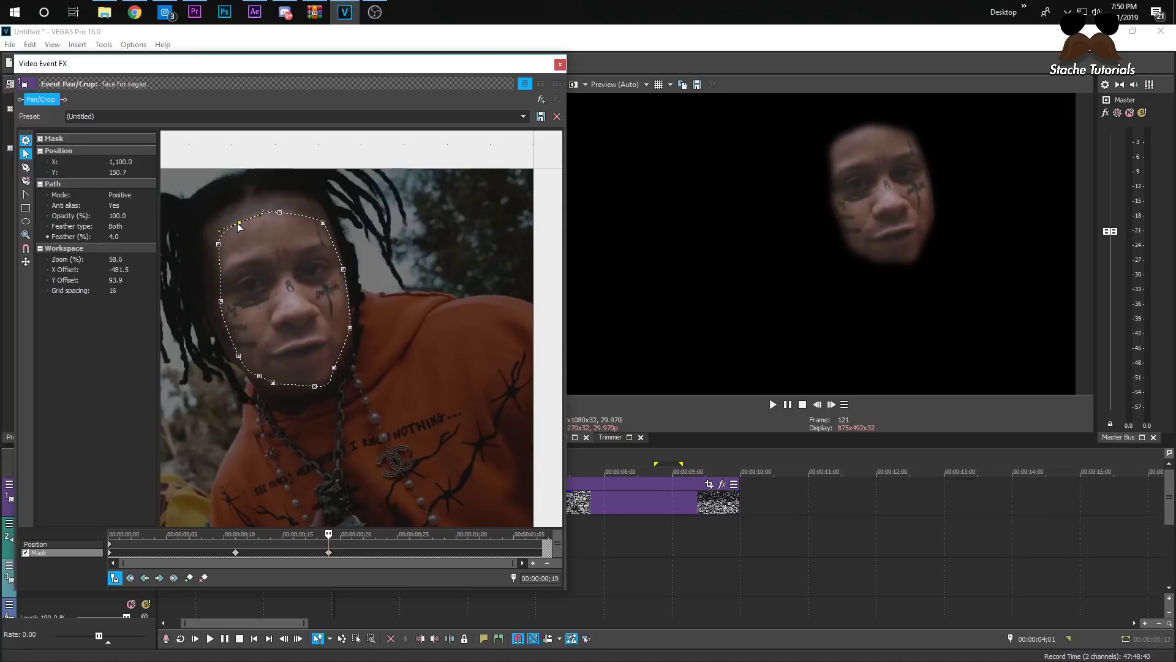
pyautogui.moveTo(240, 226); pyautogui.dragTo(240, 225)
# Keyframe the whole face mask at 00:00:00;28 by moving it back over the face, to about X 1,130 and Y 376
pyautogui.click(427, 547)
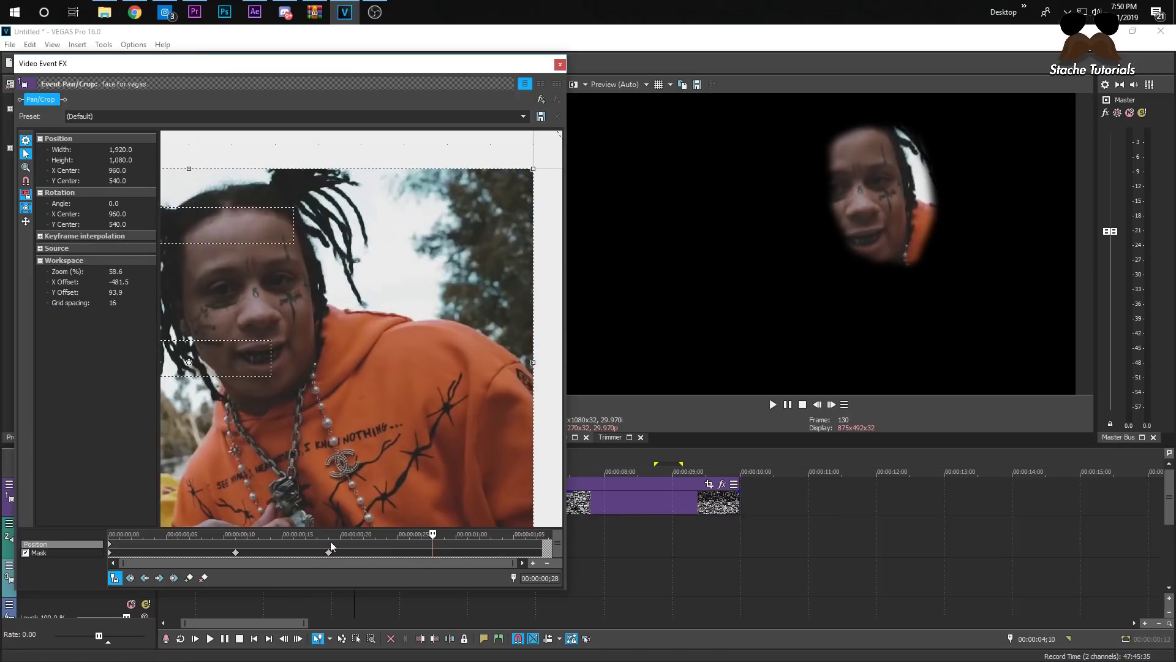
pyautogui.click(60, 552)
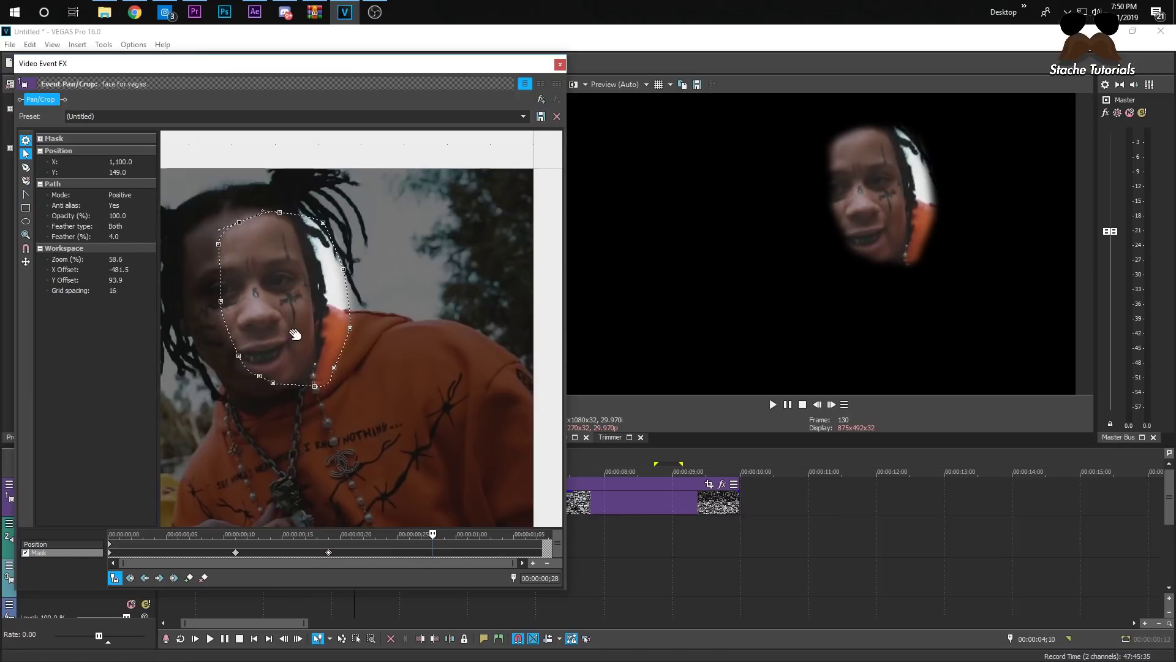
pyautogui.rightClick(219, 250)
pyautogui.moveTo(249, 276)
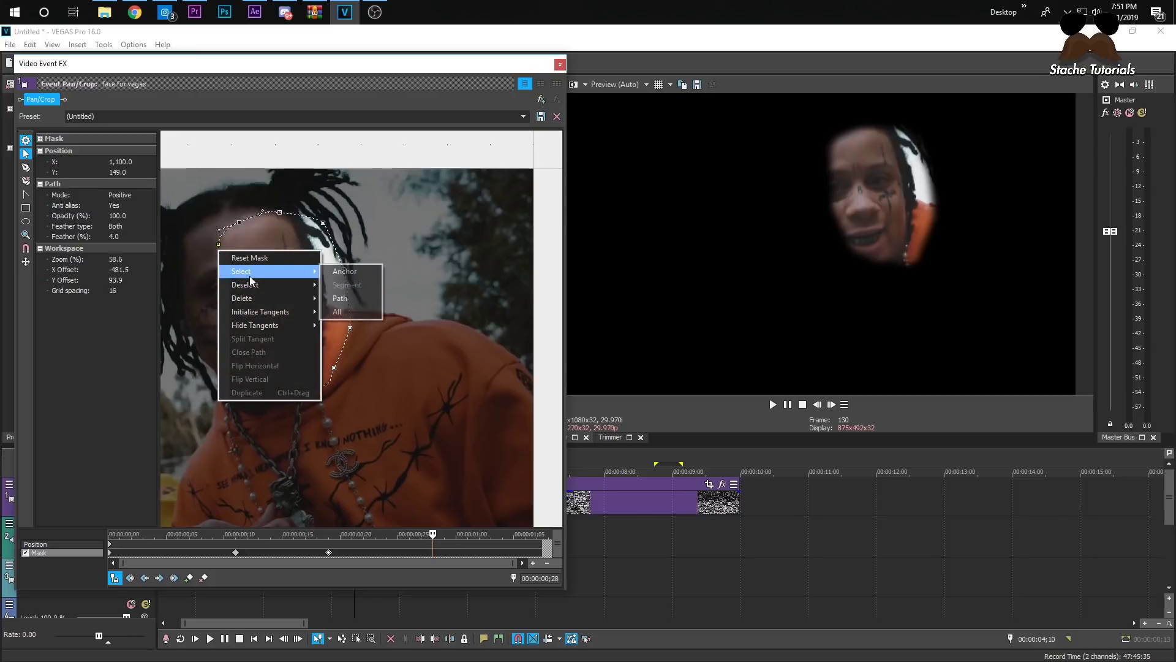
pyautogui.click(337, 307)
pyautogui.moveTo(269, 311); pyautogui.dragTo(250, 319)
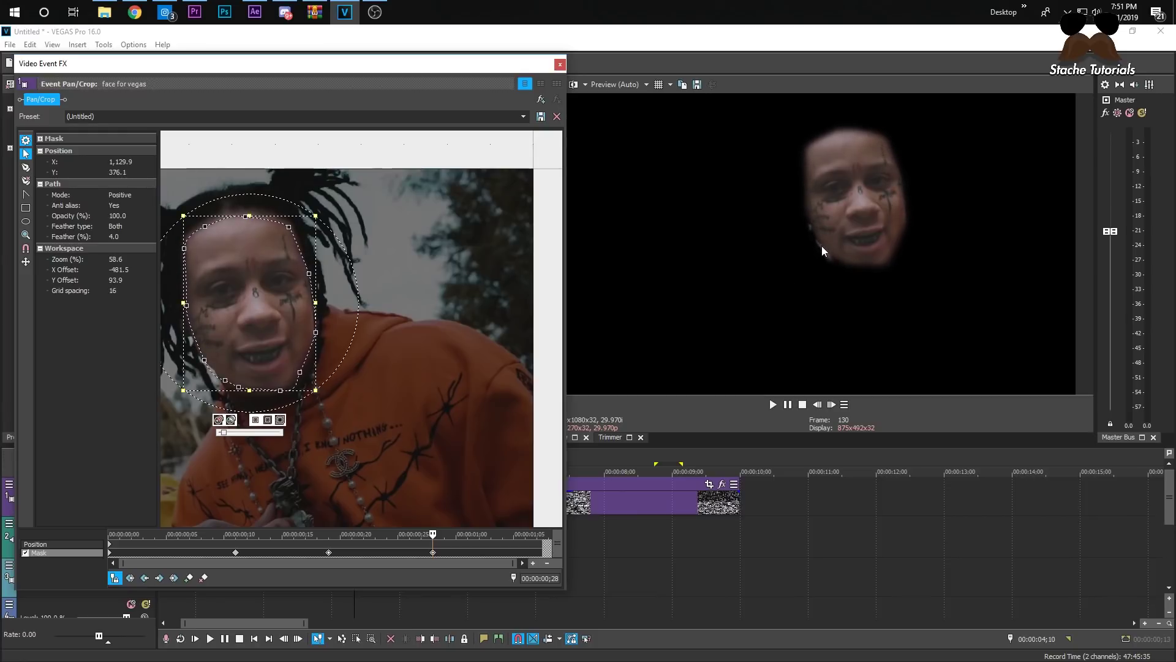
# Pull the mask's lower-left jaw anchors and right cheek and temple anchors inward to fit the face at 00:00:00;28
pyautogui.click(324, 477)
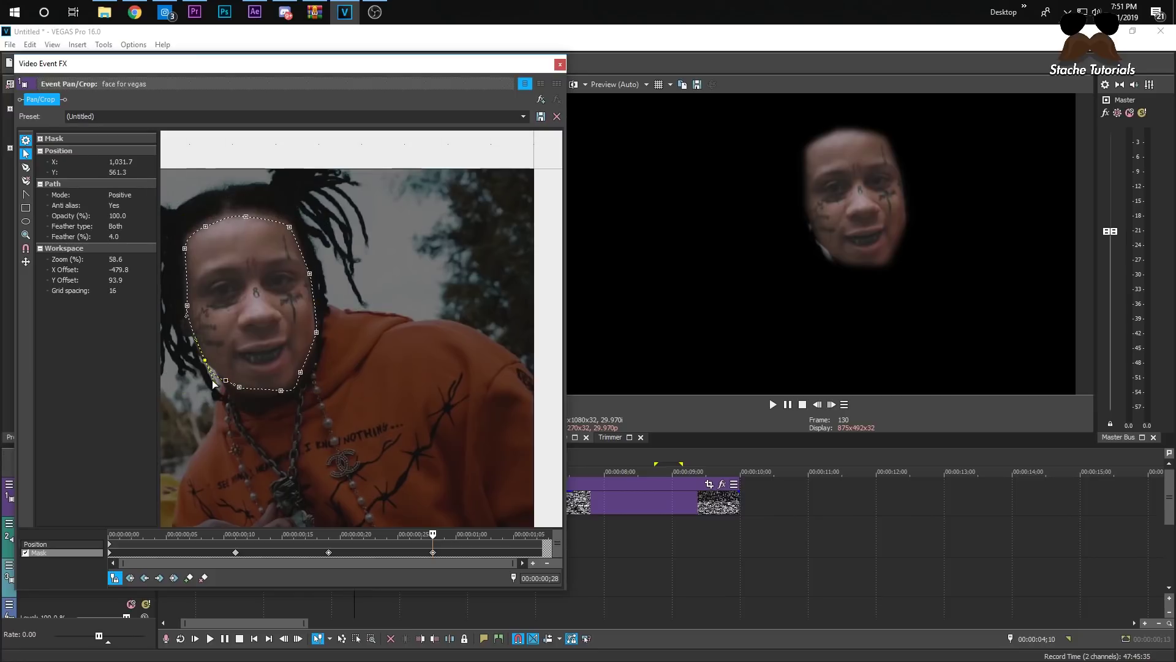
pyautogui.moveTo(205, 361); pyautogui.dragTo(212, 361)
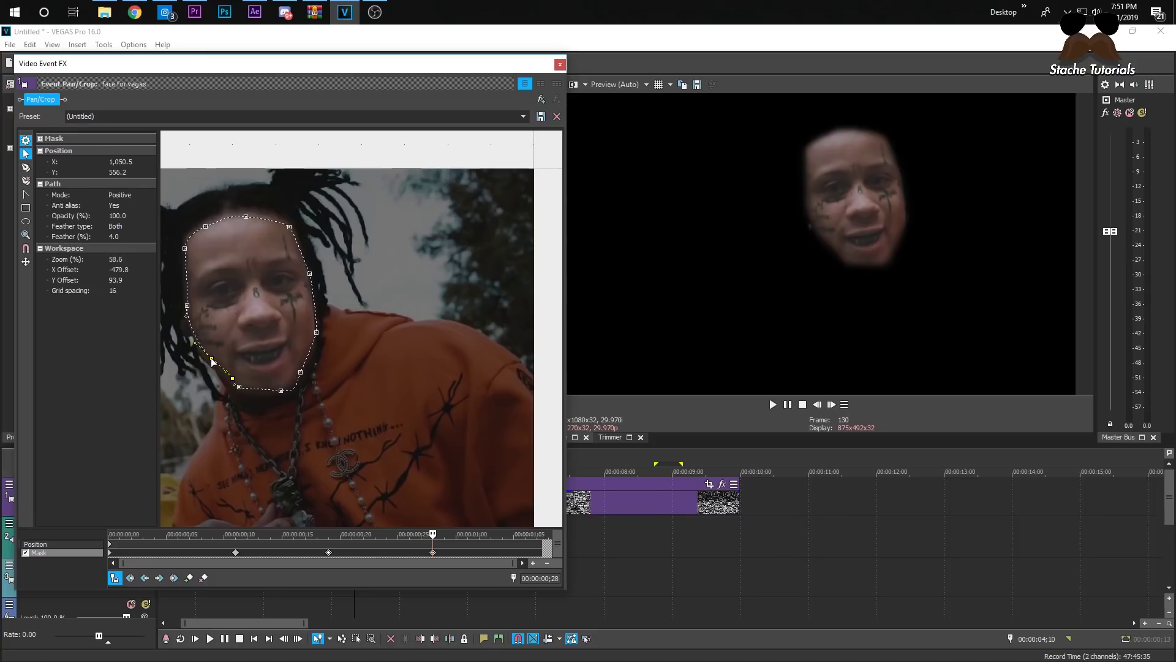
pyautogui.click(190, 344)
pyautogui.moveTo(317, 332); pyautogui.dragTo(314, 332)
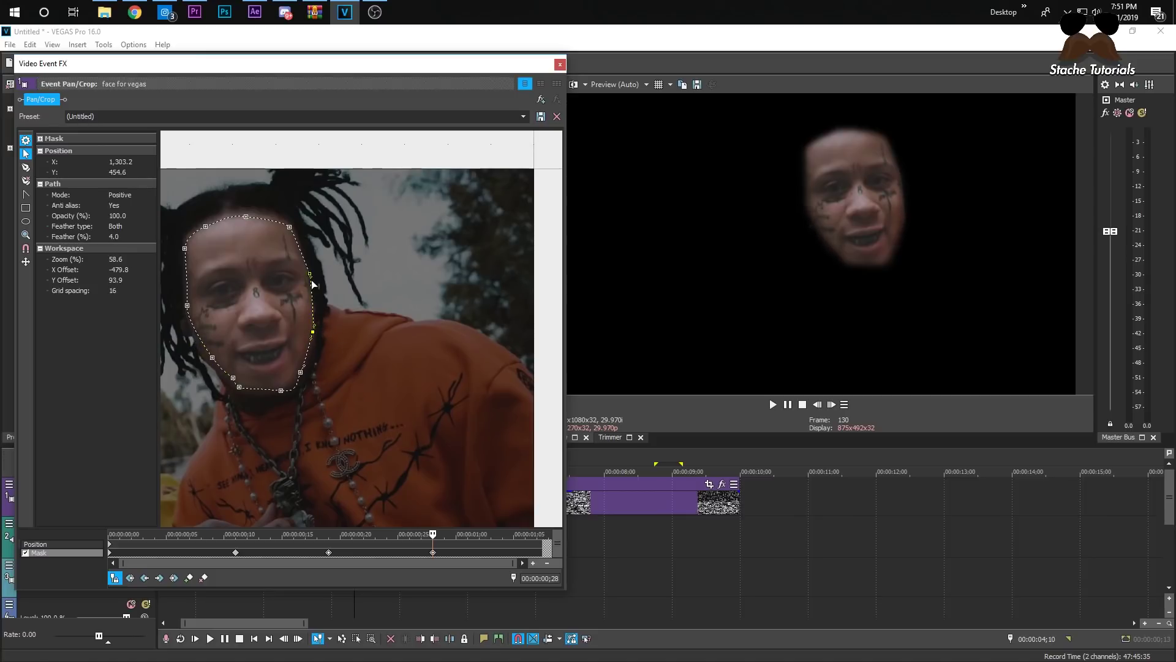
pyautogui.moveTo(309, 274); pyautogui.dragTo(307, 272)
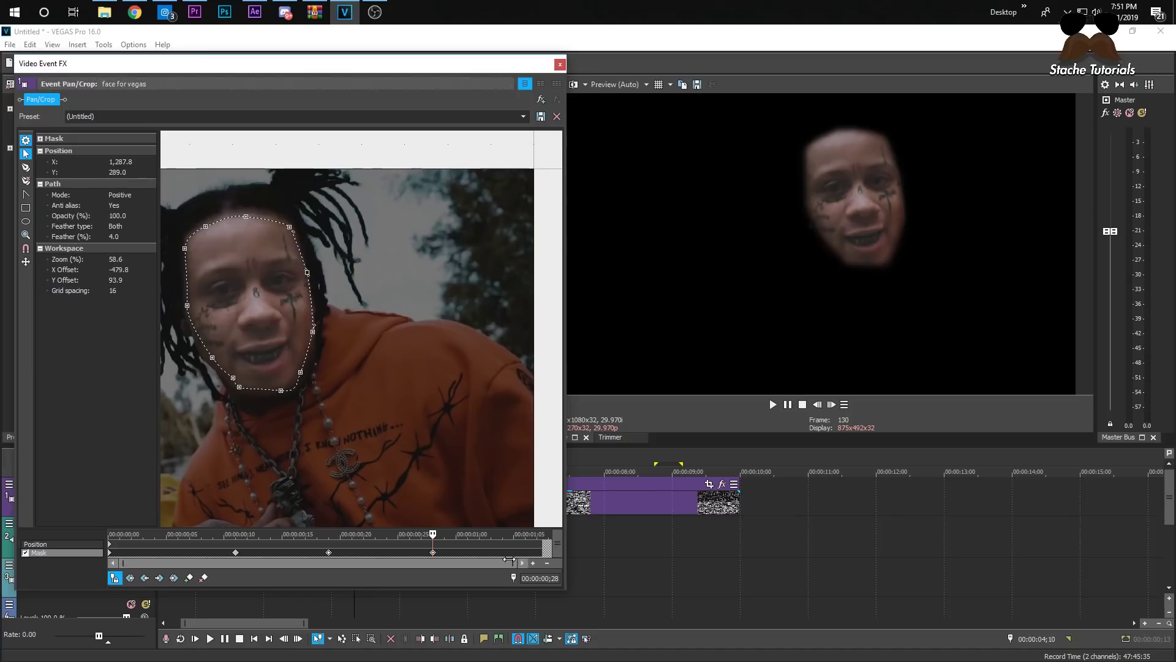
# Keyframe the whole face mask at 00:00:01;07 by moving it over the face, to about X 1,181 and Y 380
pyautogui.moveTo(434, 534); pyautogui.dragTo(583, 533)
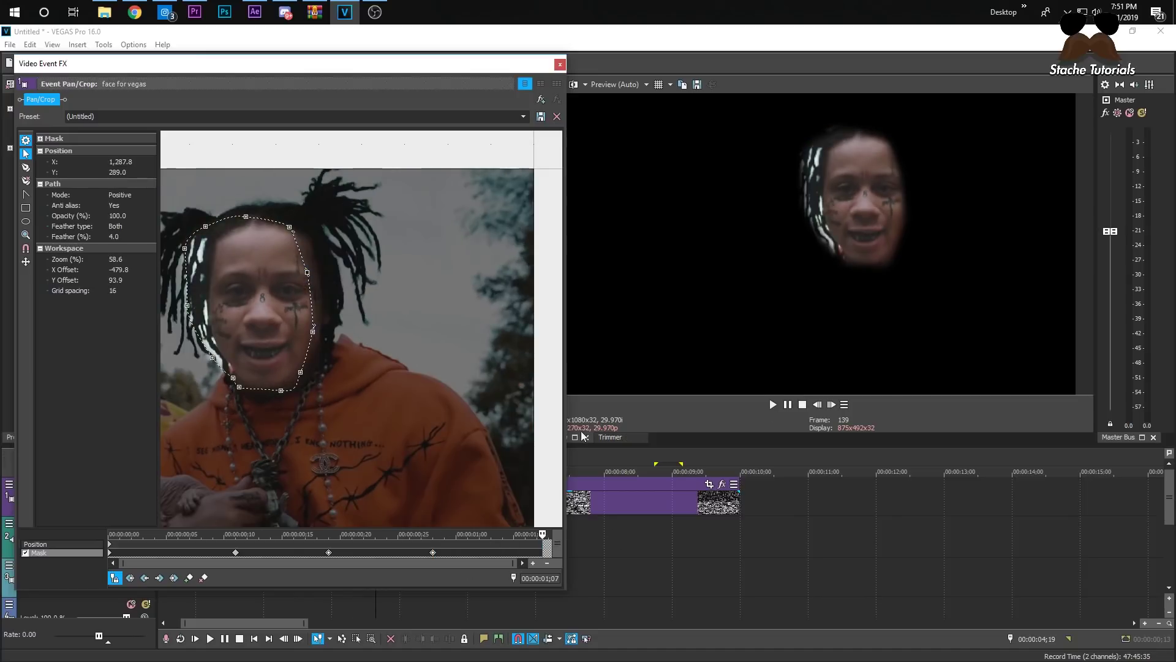
pyautogui.rightClick(198, 233)
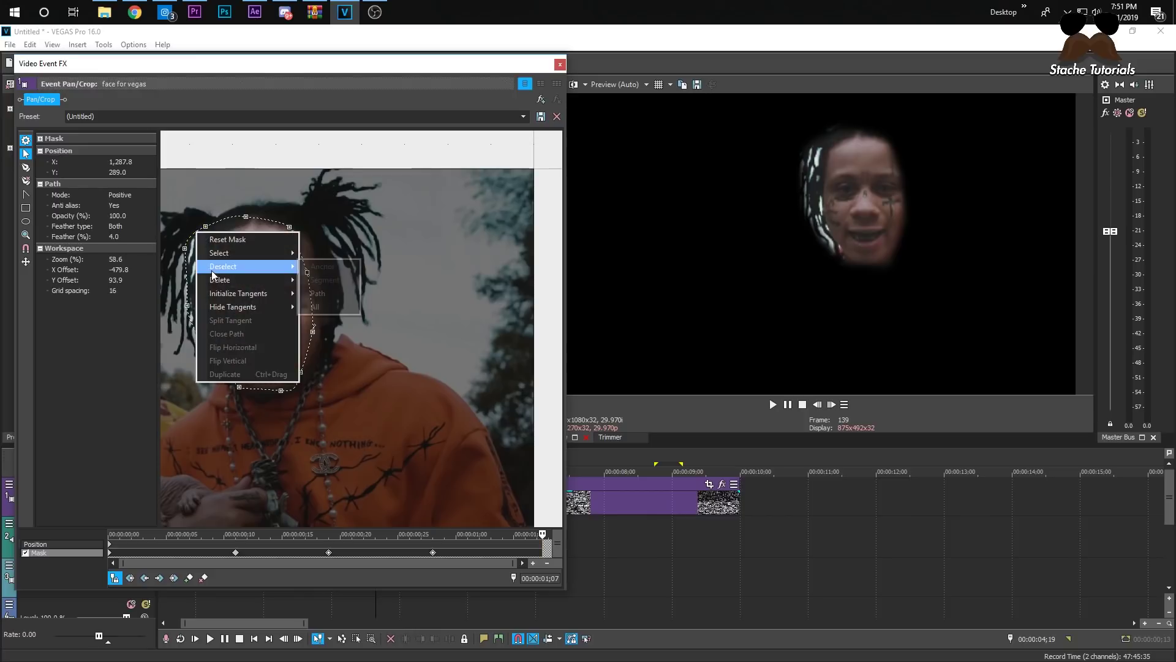
pyautogui.moveTo(225, 245)
pyautogui.click(315, 292)
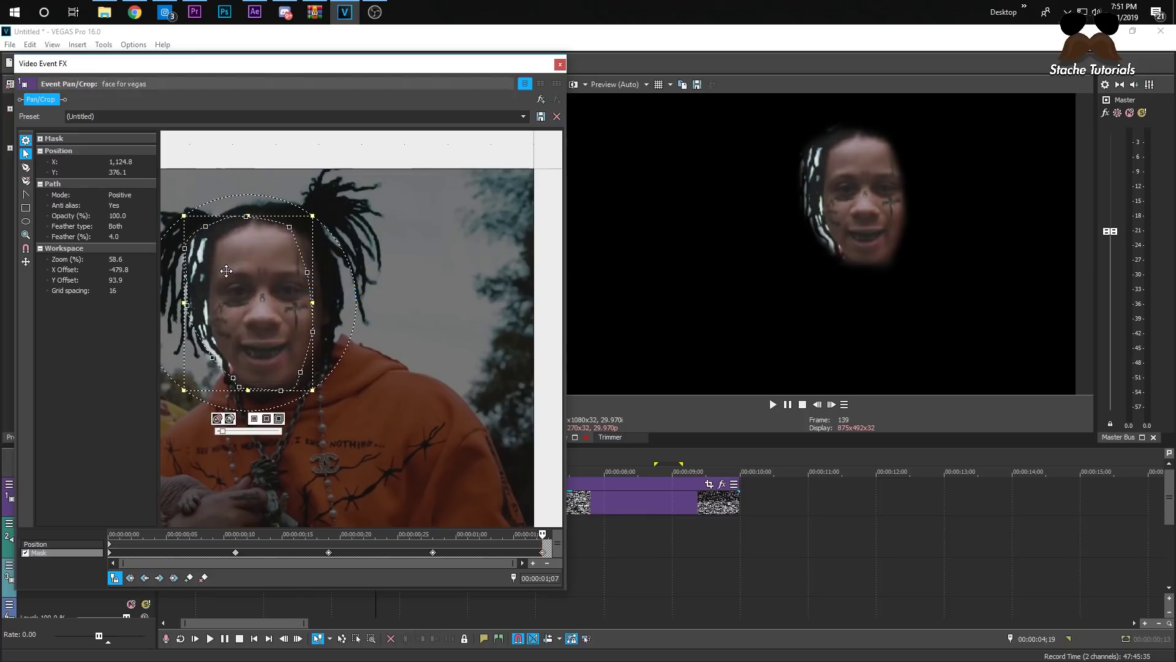
pyautogui.moveTo(226, 270); pyautogui.dragTo(244, 272)
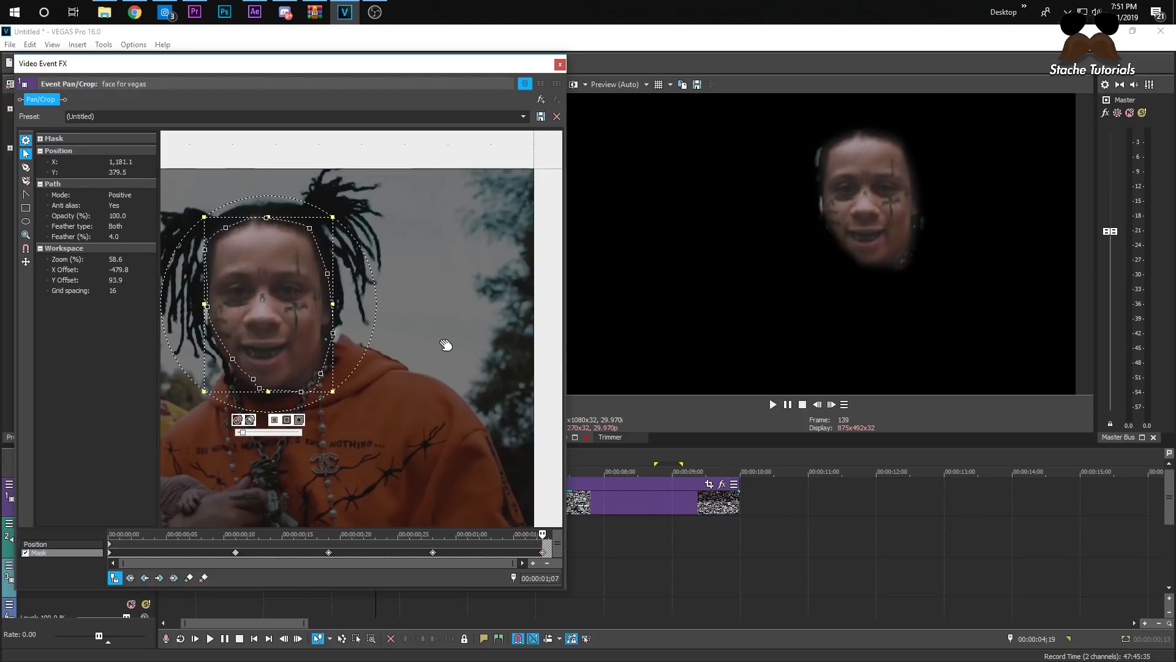
# Tighten the mask's chin, right cheek, temple and forehead anchors to the face outline at 00:00:01;07
pyautogui.click(313, 383)
pyautogui.moveTo(305, 394); pyautogui.dragTo(287, 389)
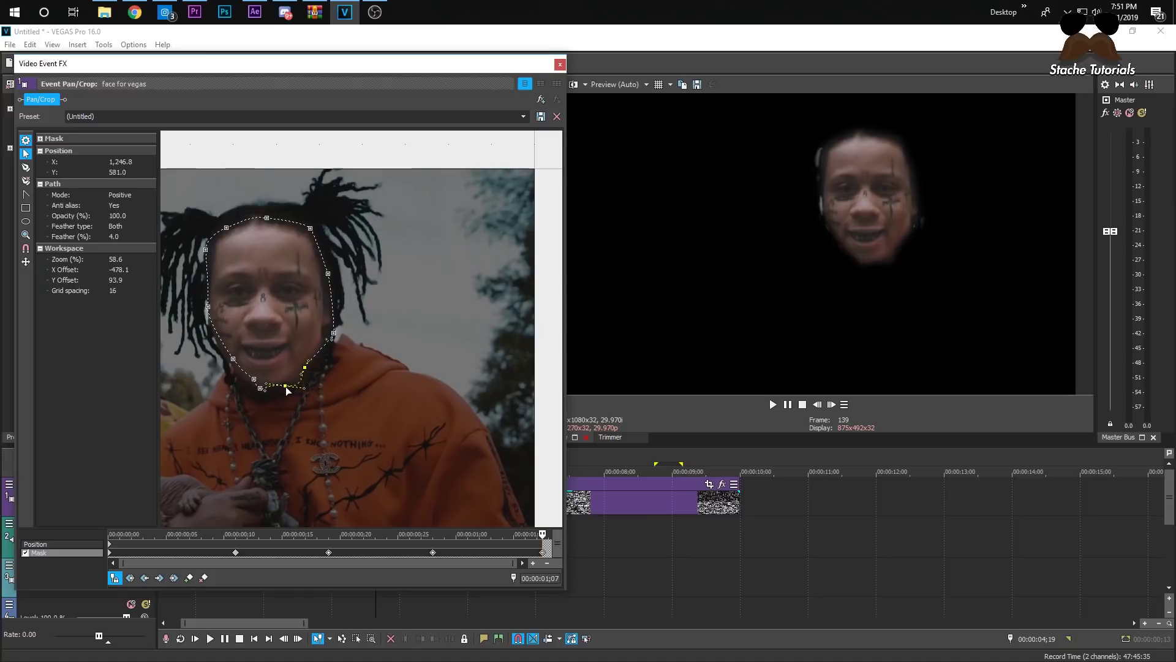
pyautogui.moveTo(333, 333); pyautogui.dragTo(320, 329)
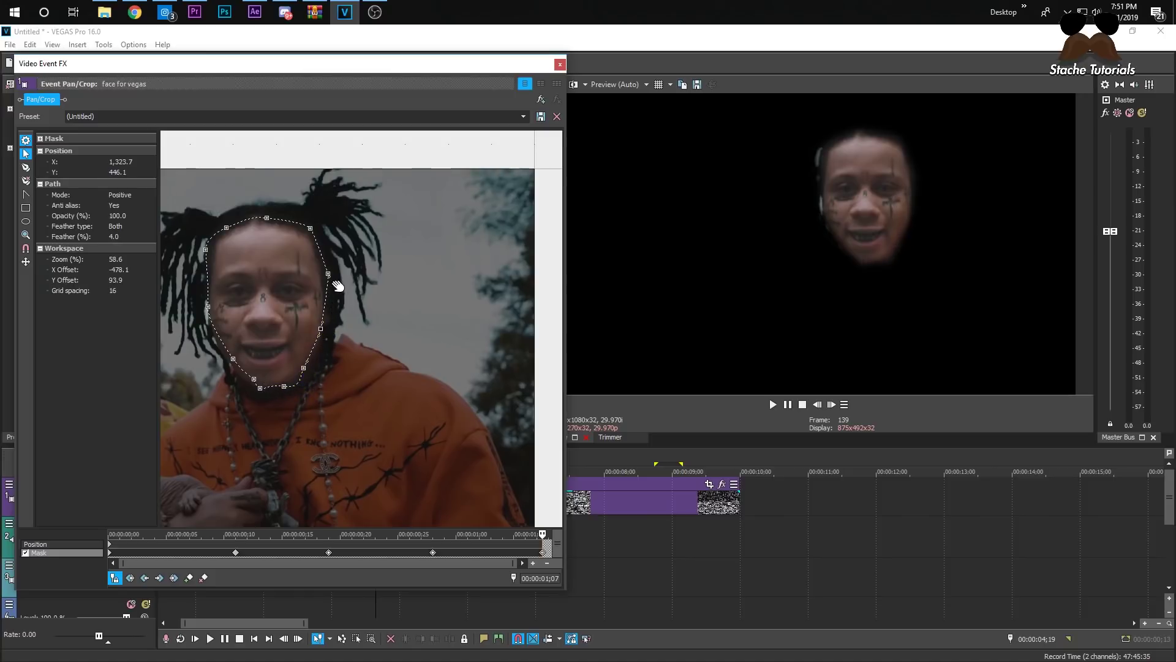
pyautogui.moveTo(329, 277); pyautogui.dragTo(323, 271)
pyautogui.moveTo(310, 228); pyautogui.dragTo(212, 250)
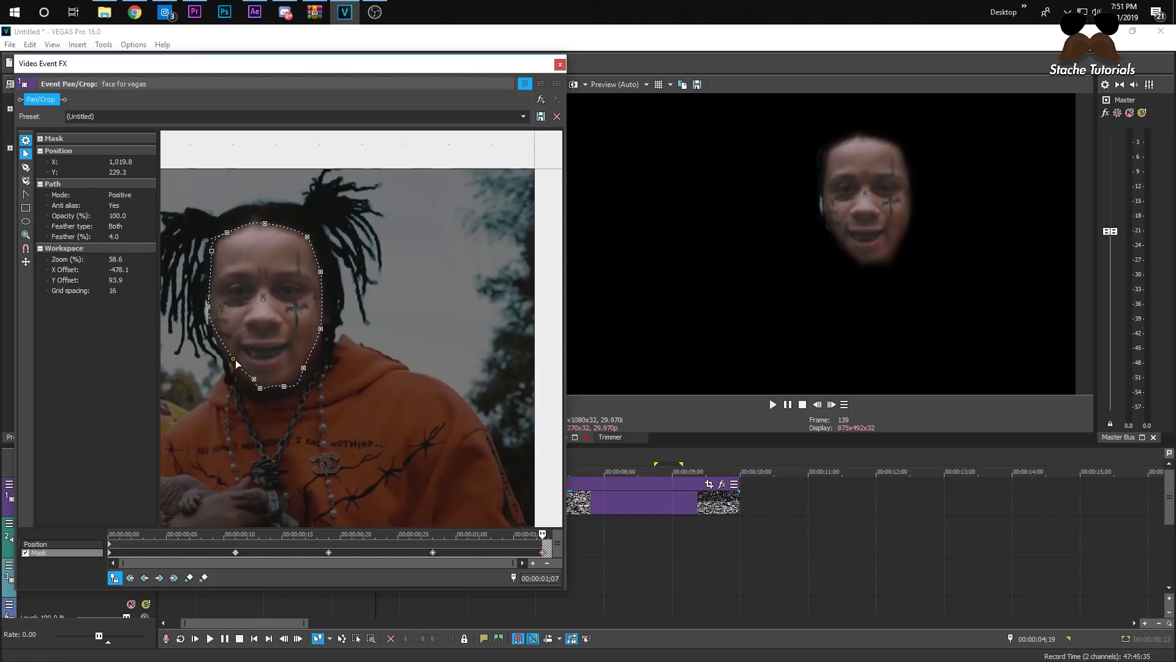
# Refine the mask's chin, left jaw, cheek and temple anchors so the path follows the left side of the face
pyautogui.moveTo(233, 358); pyautogui.dragTo(293, 388)
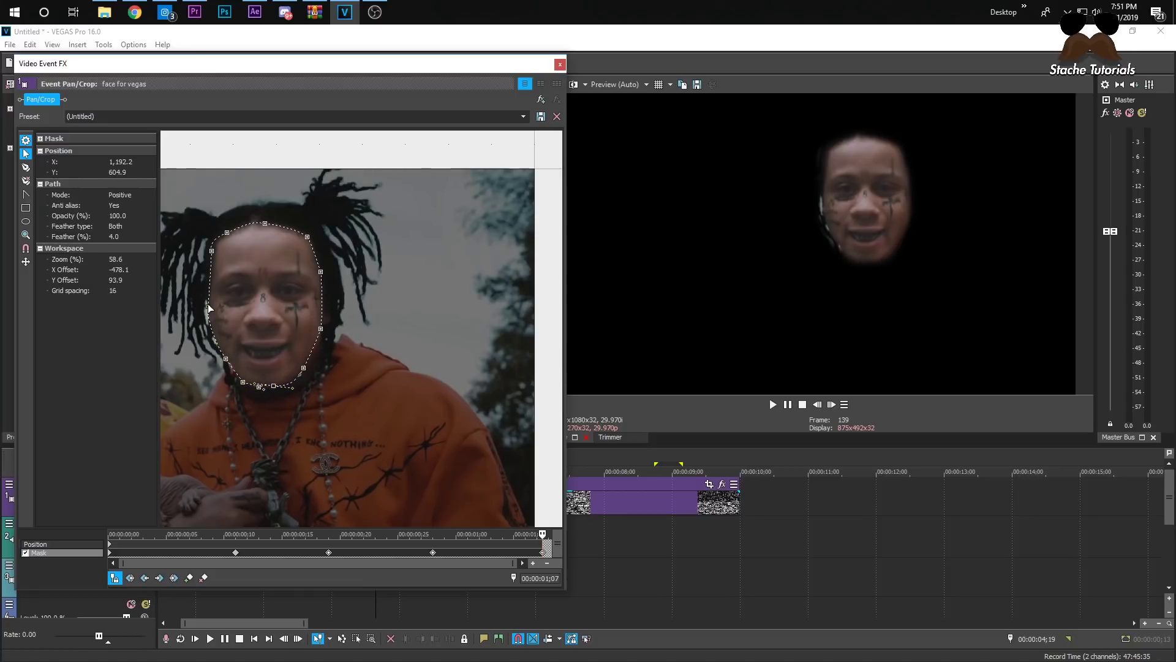
pyautogui.moveTo(208, 308); pyautogui.dragTo(216, 316)
pyautogui.moveTo(226, 359); pyautogui.dragTo(231, 359)
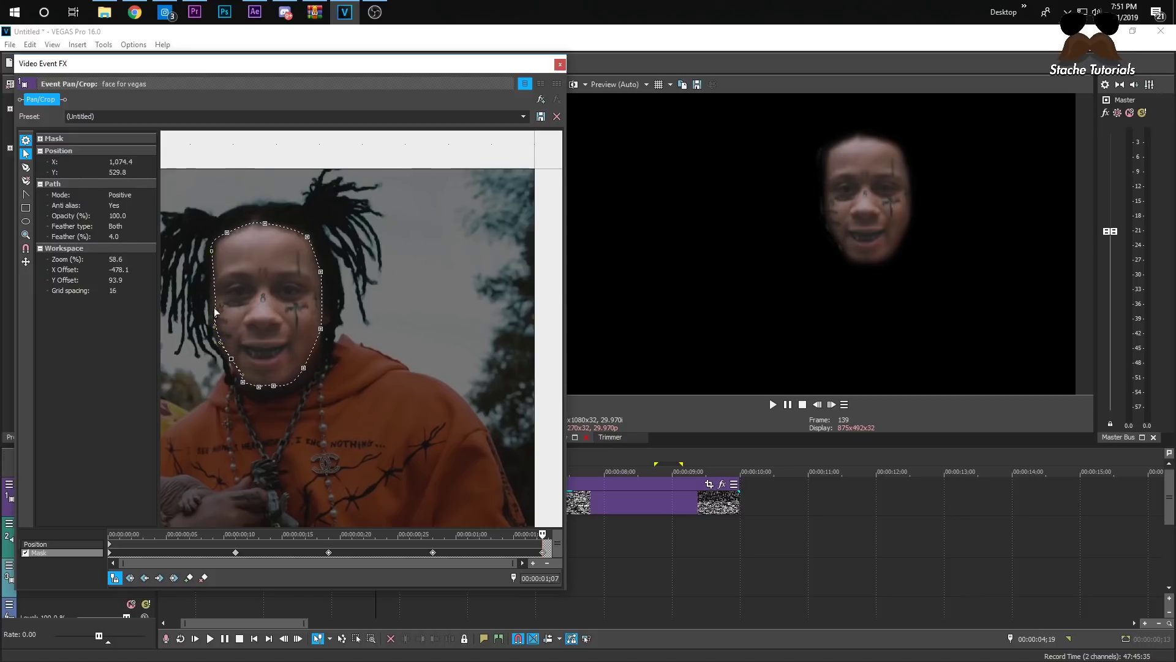
pyautogui.moveTo(210, 256); pyautogui.dragTo(208, 273)
pyautogui.moveTo(214, 321); pyautogui.dragTo(218, 323)
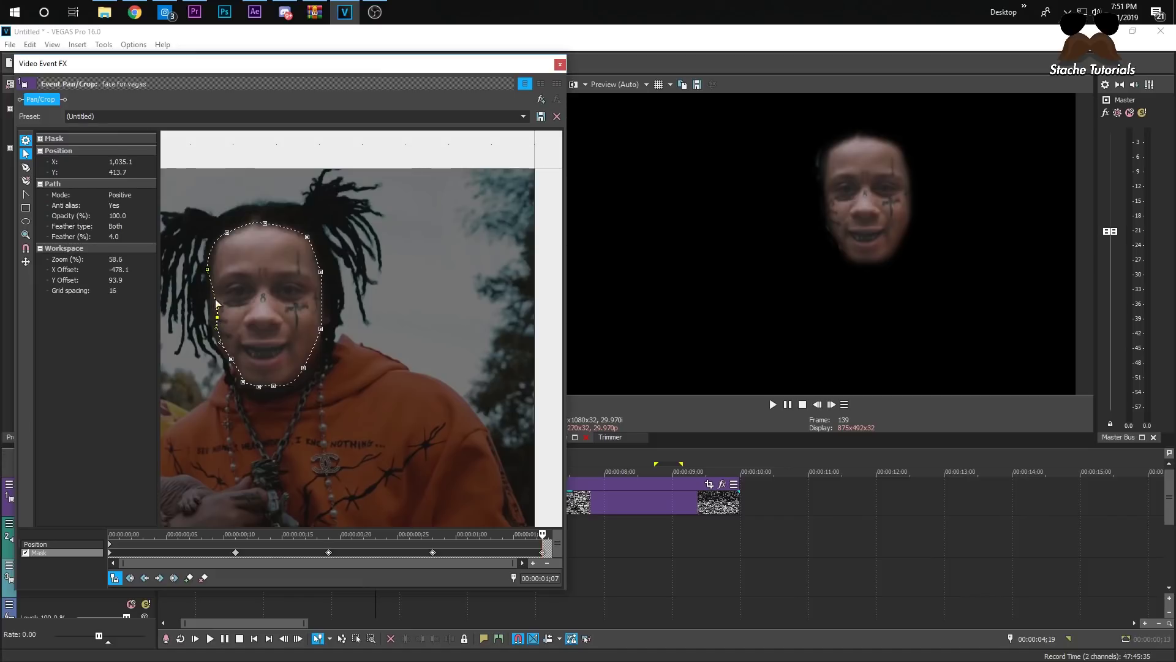
pyautogui.moveTo(210, 275); pyautogui.dragTo(212, 271)
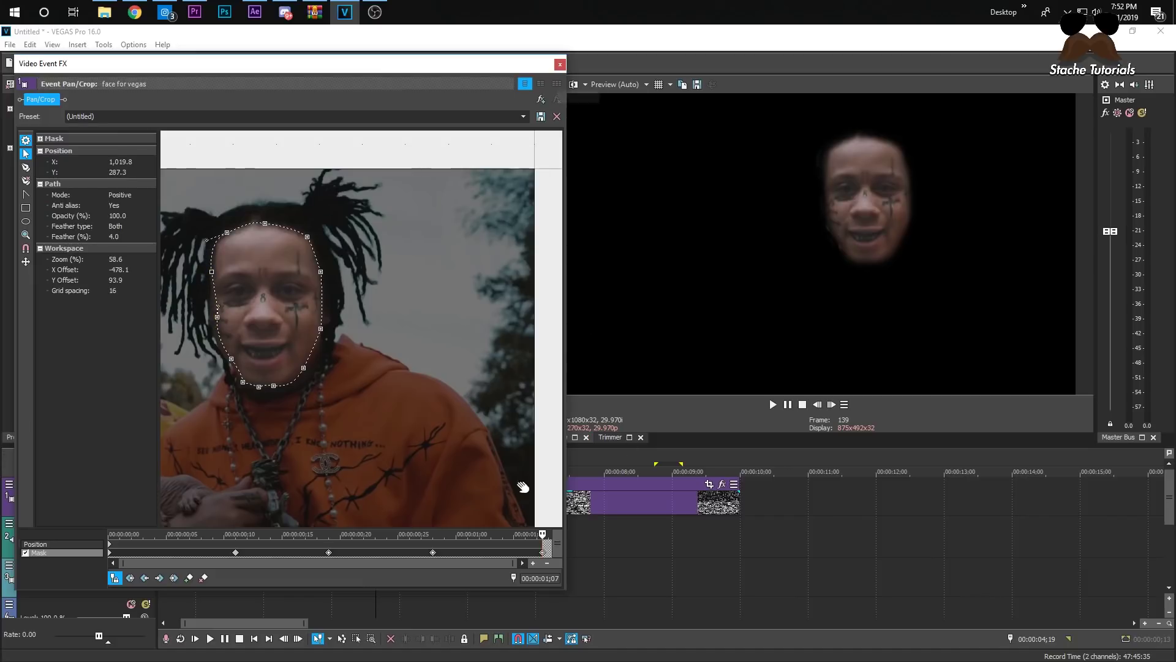
# Close the mask editor and play the face clip from its start to check the animated mask
pyautogui.click(559, 64)
pyautogui.click(270, 501)
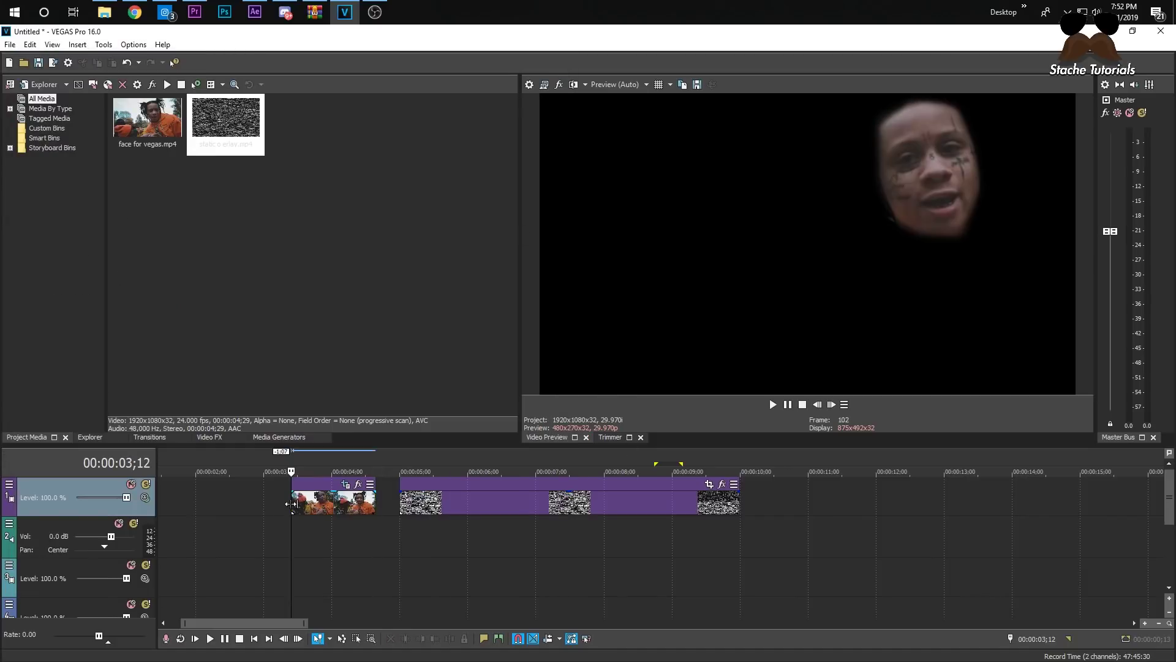
pyautogui.press('space')
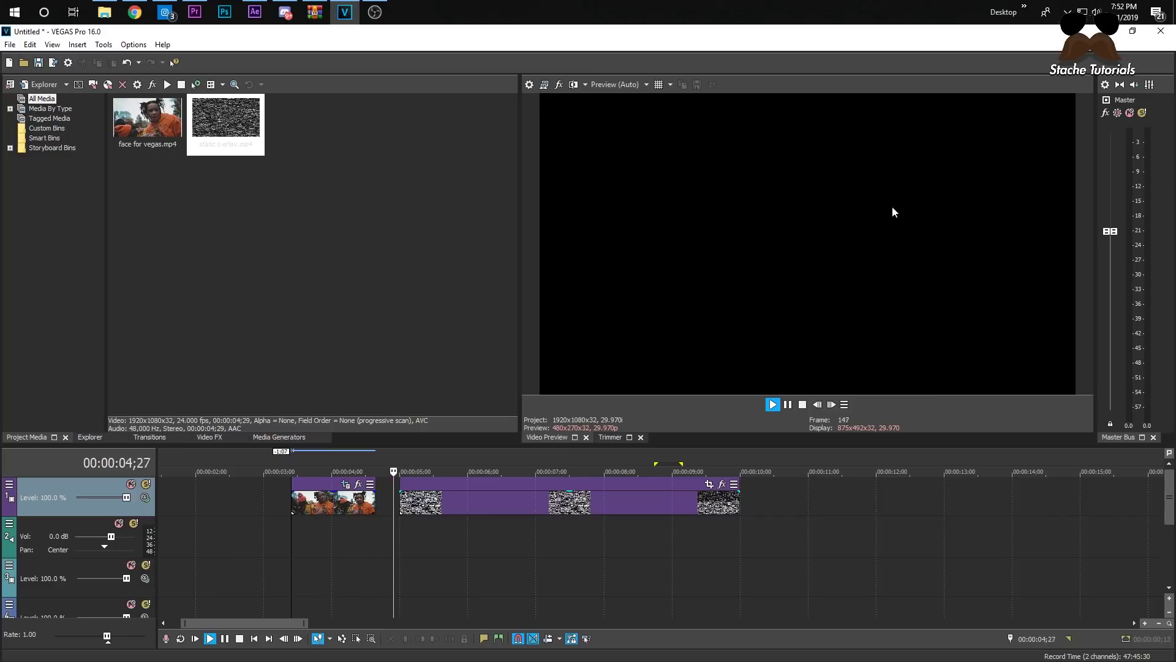
pyautogui.press('space')
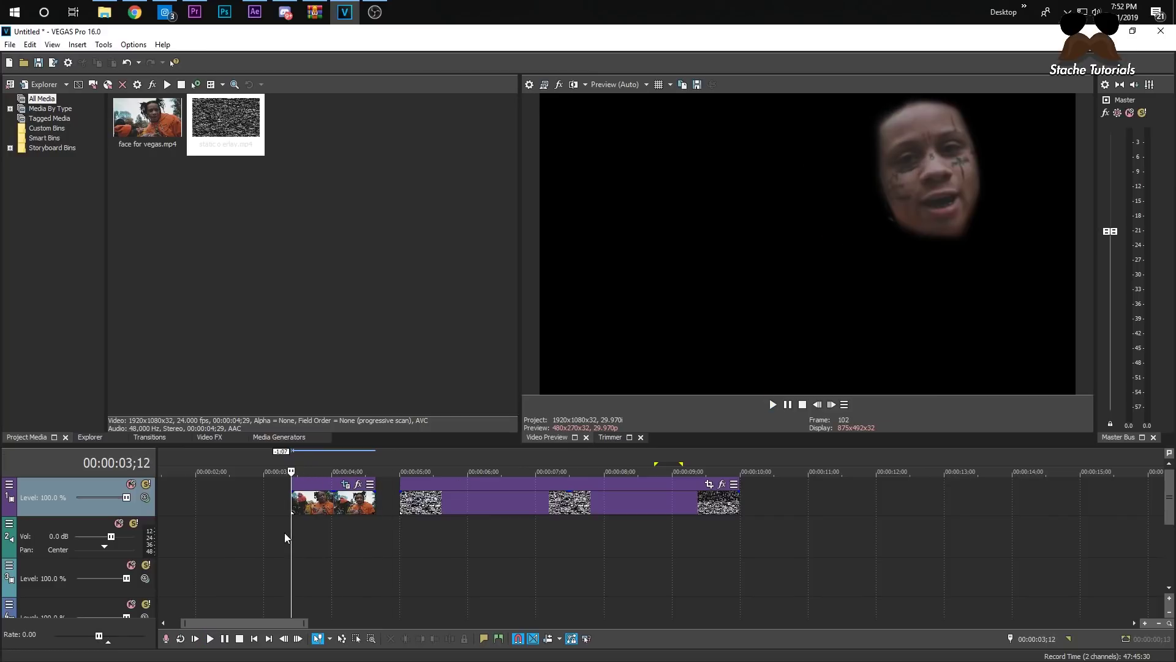
# Duplicate the masked face clip and place the copy earlier on the same track, before the original
pyautogui.click(299, 507)
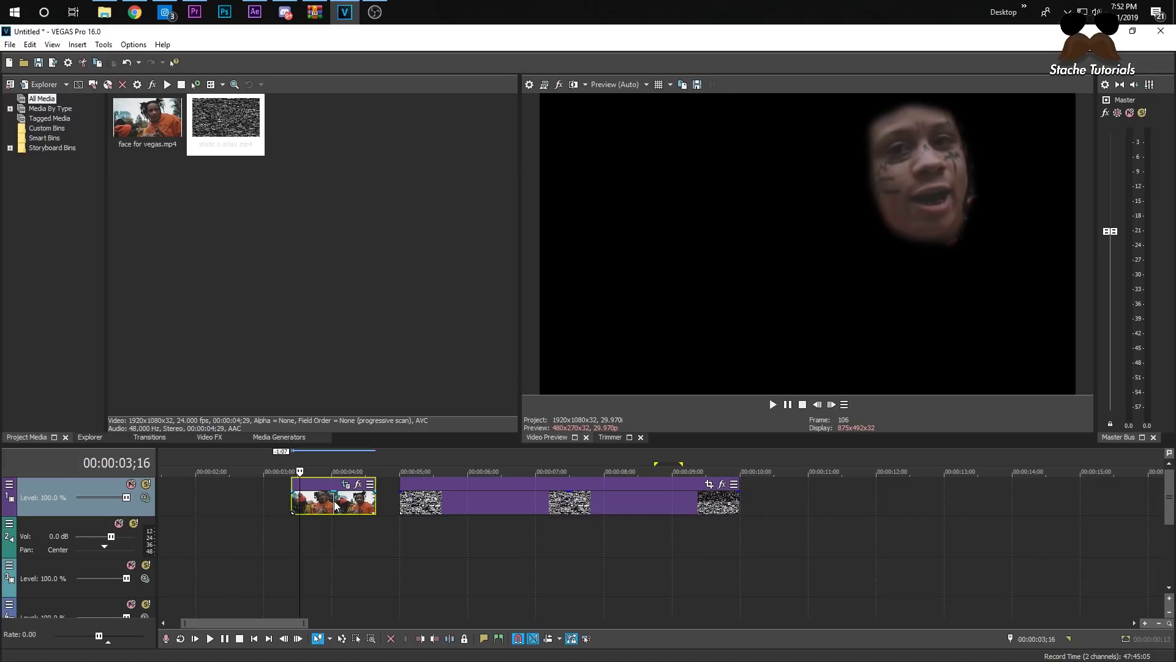
pyautogui.moveTo(333, 501); pyautogui.dragTo(225, 498)
pyautogui.scroll(5, 319, 505)
pyautogui.scroll(-4, 318, 505)
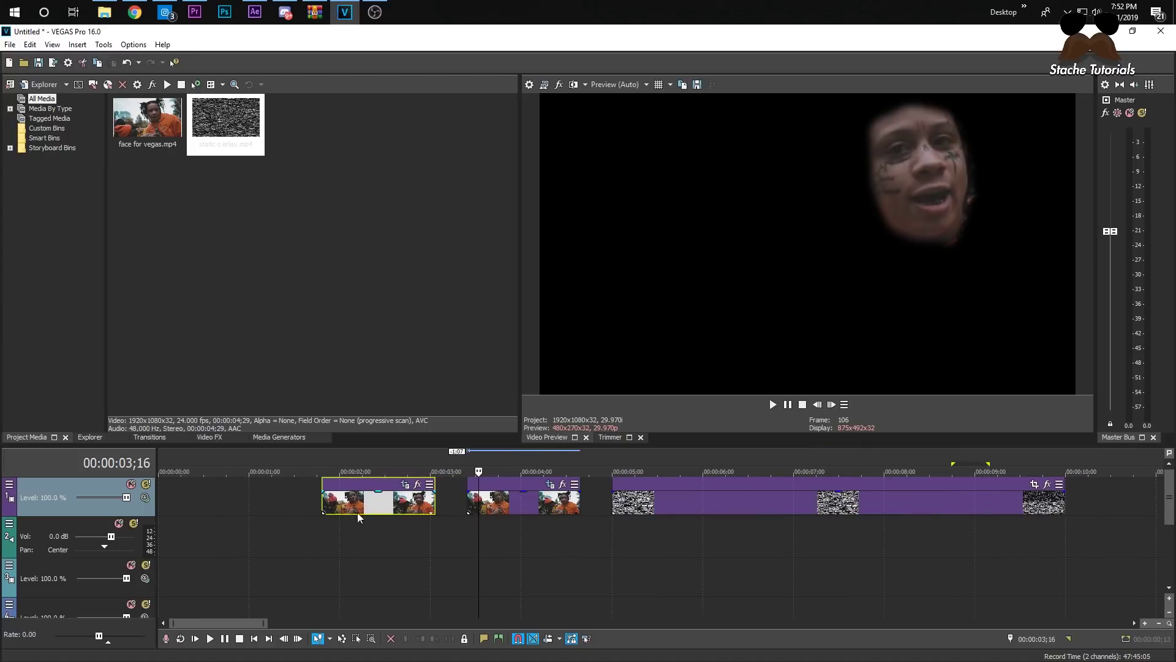
pyautogui.press('space')
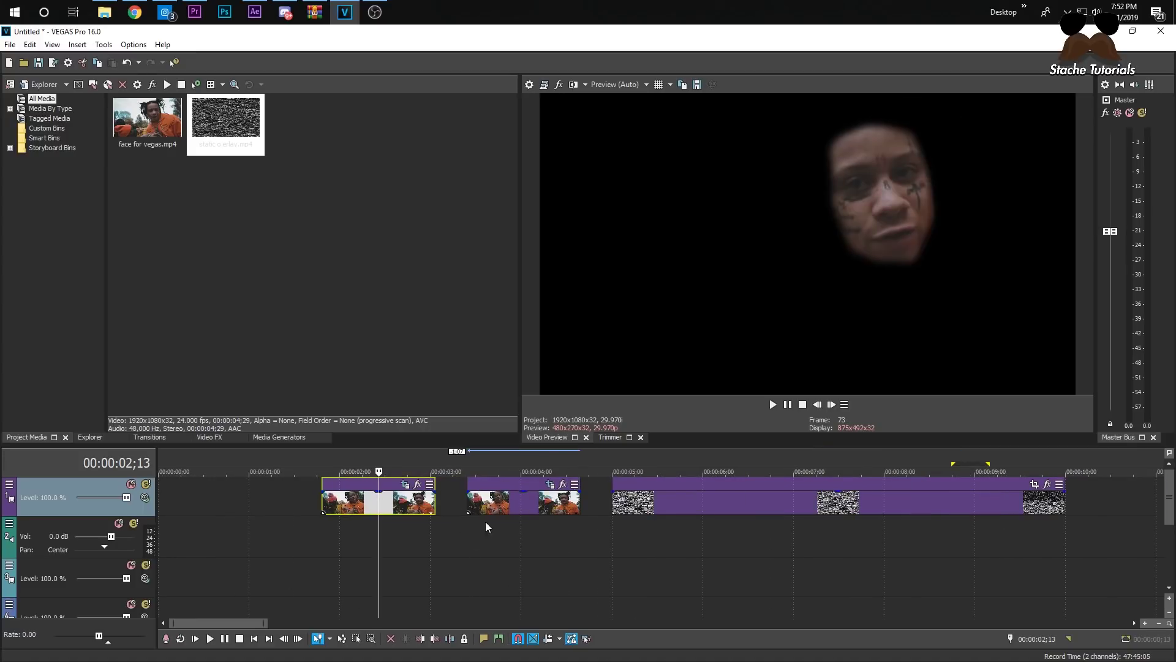
# Insert a new video track on top and move the copied face clip onto it, aligned directly above the original
pyautogui.rightClick(295, 490)
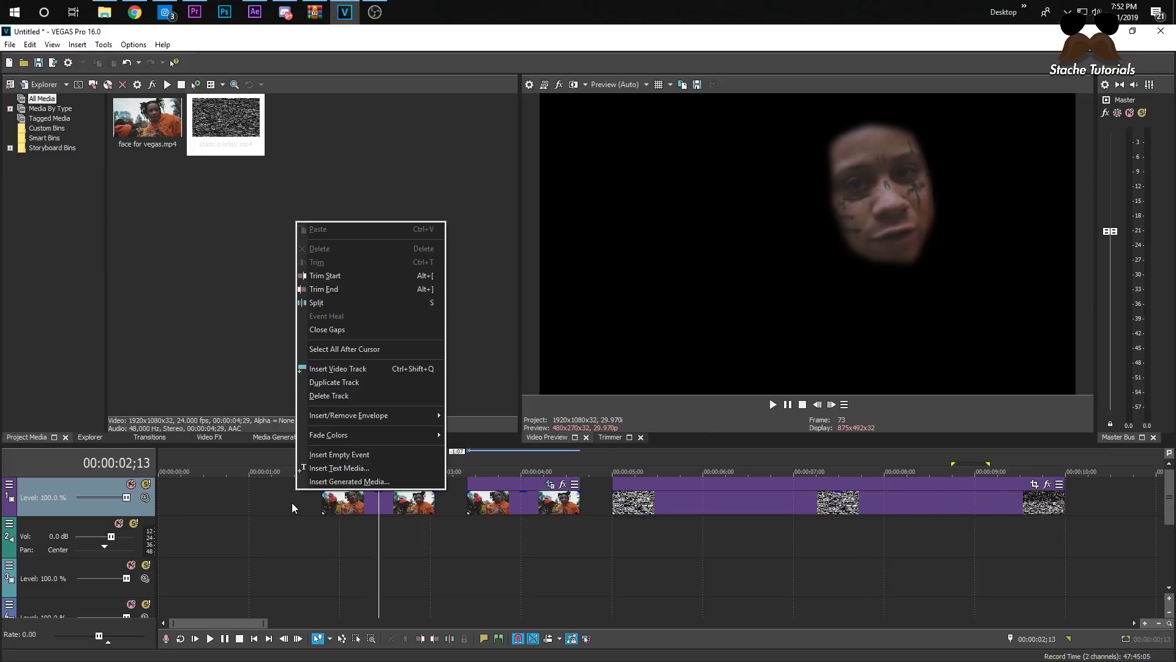
pyautogui.click(347, 368)
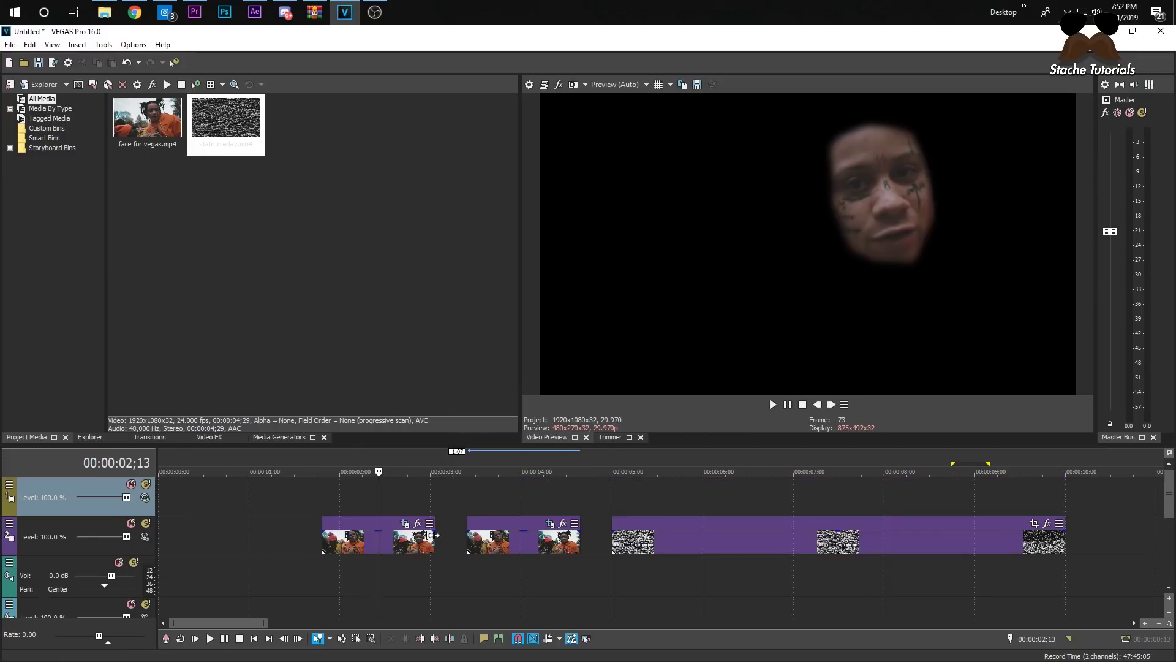
pyautogui.moveTo(359, 521); pyautogui.dragTo(502, 479)
pyautogui.click(497, 497)
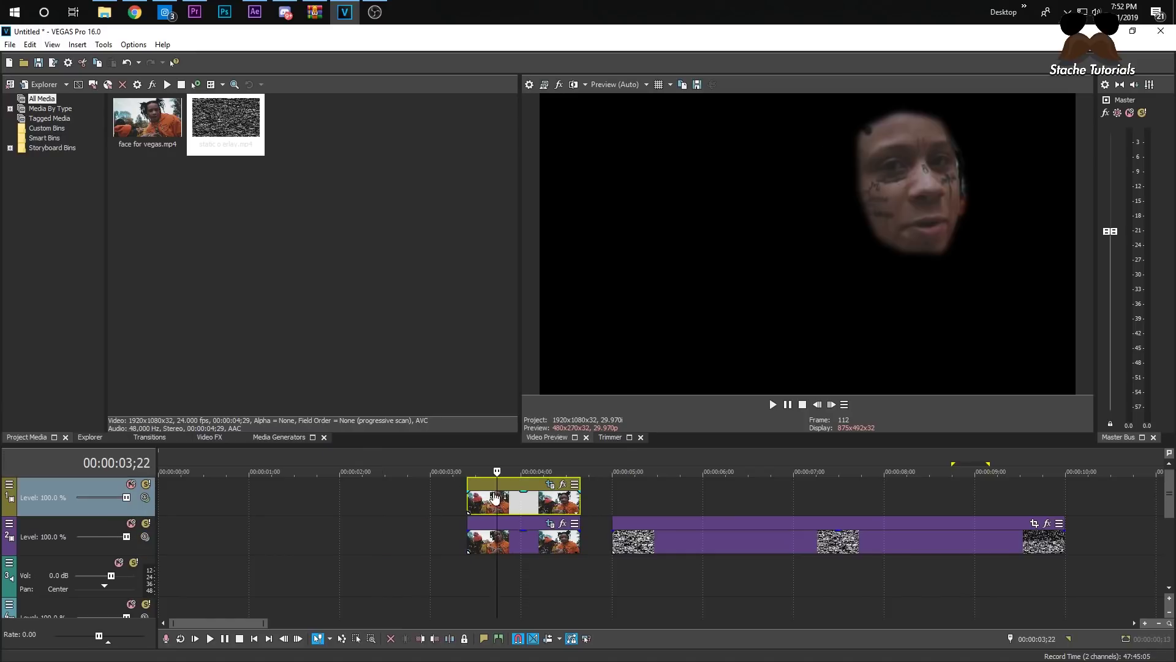
# Set the mask mode of the lower face clip to Negative at its first keyframe and close the mask editor
pyautogui.click(527, 541)
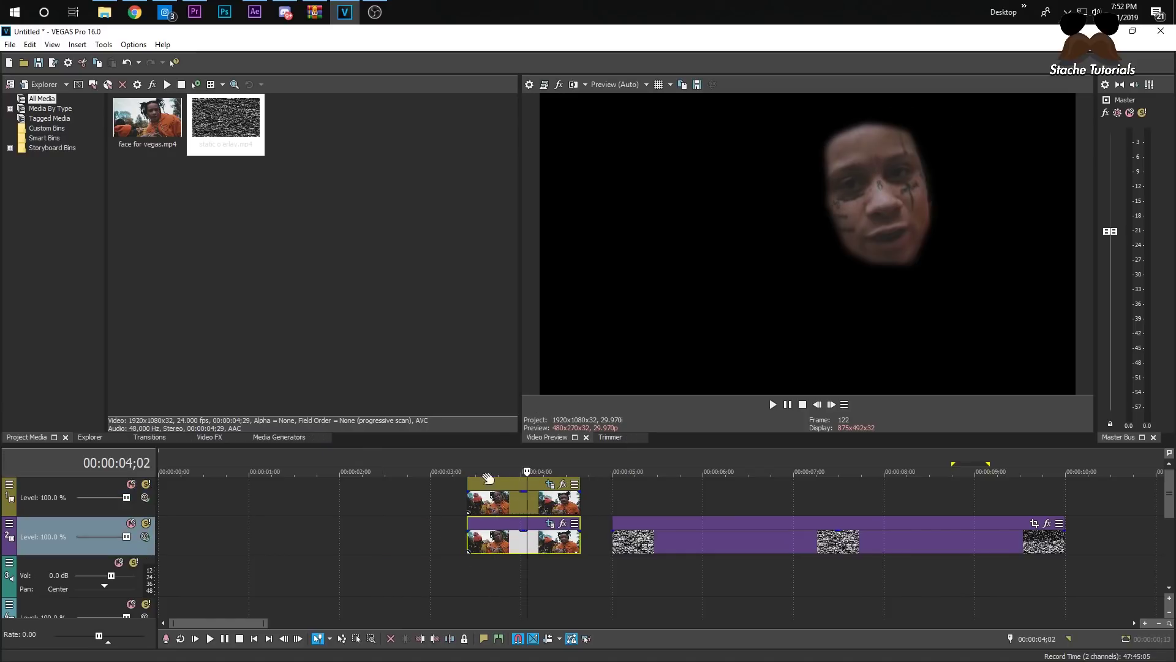
pyautogui.click(551, 524)
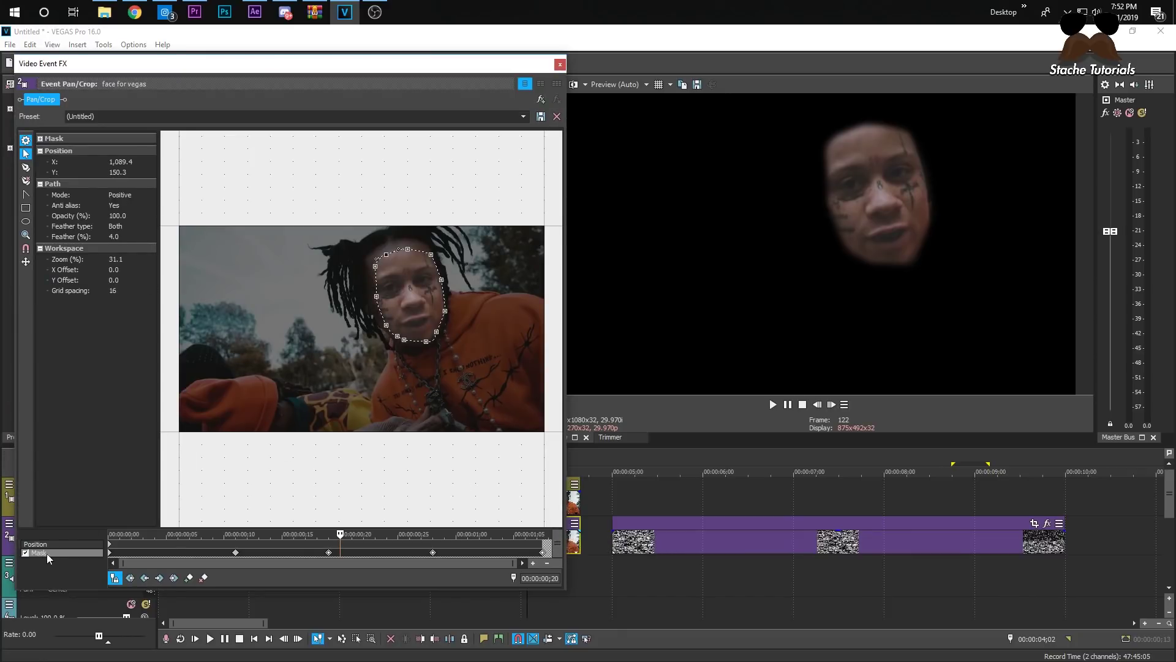
pyautogui.click(236, 552)
pyautogui.click(110, 554)
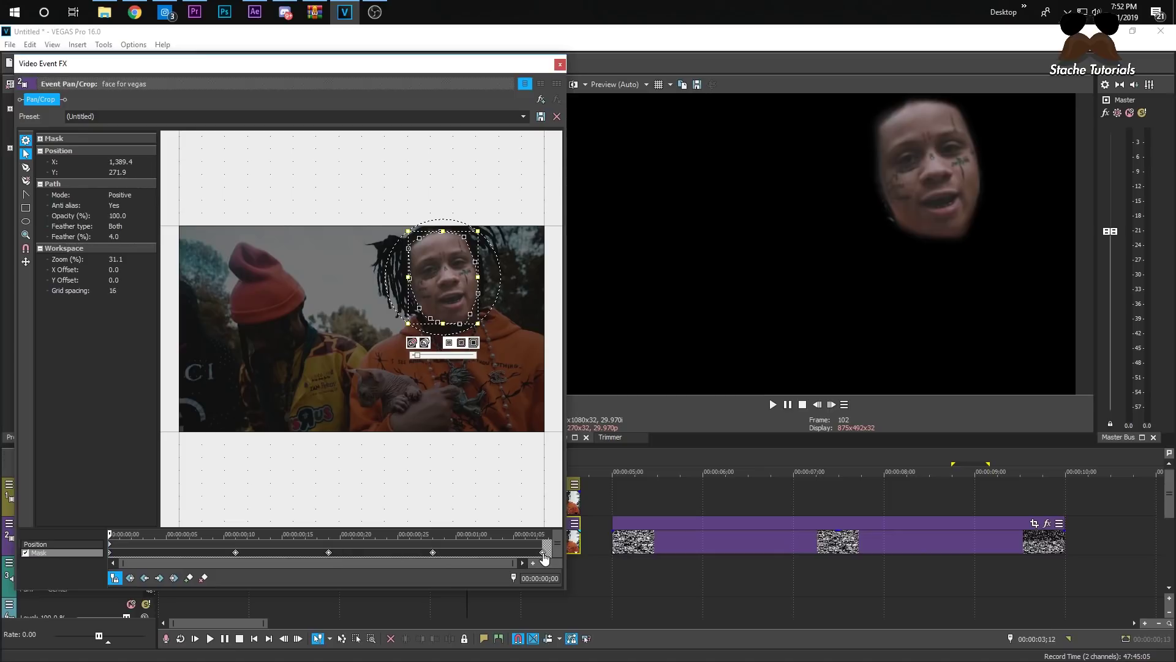
pyautogui.click(134, 195)
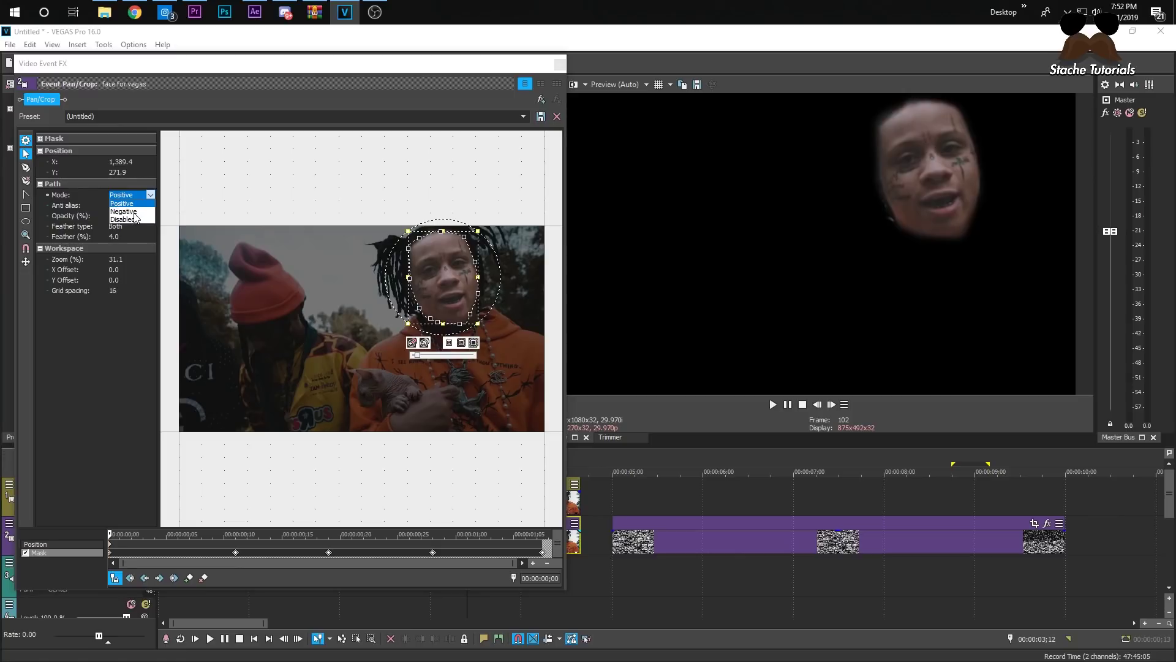
pyautogui.click(135, 212)
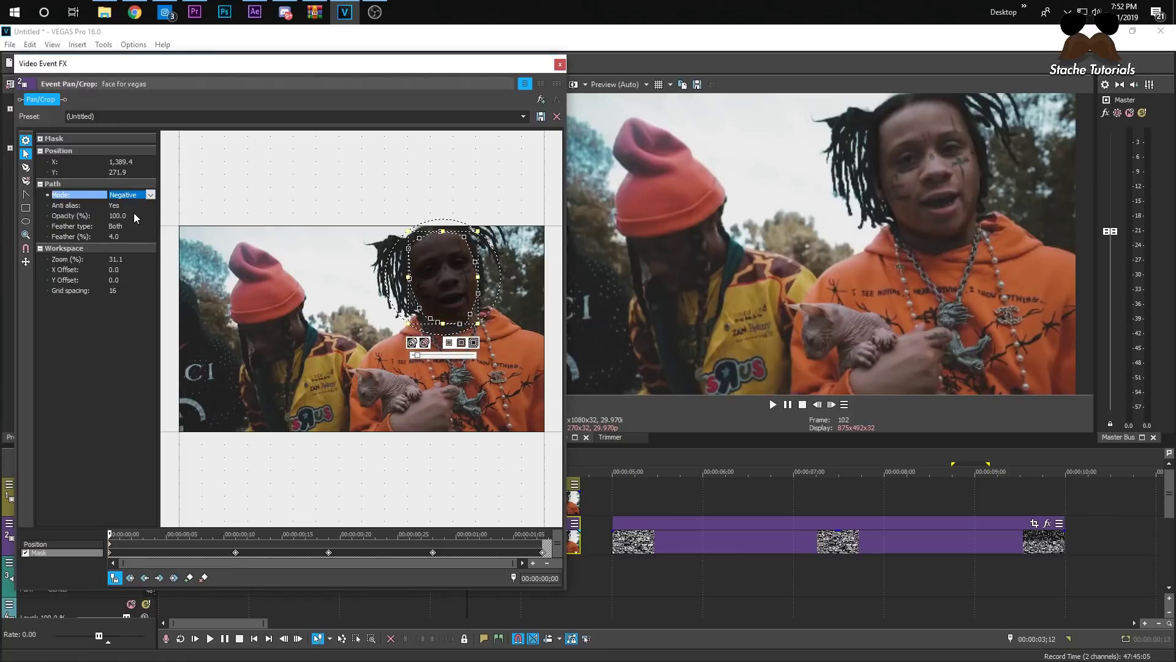
pyautogui.click(559, 64)
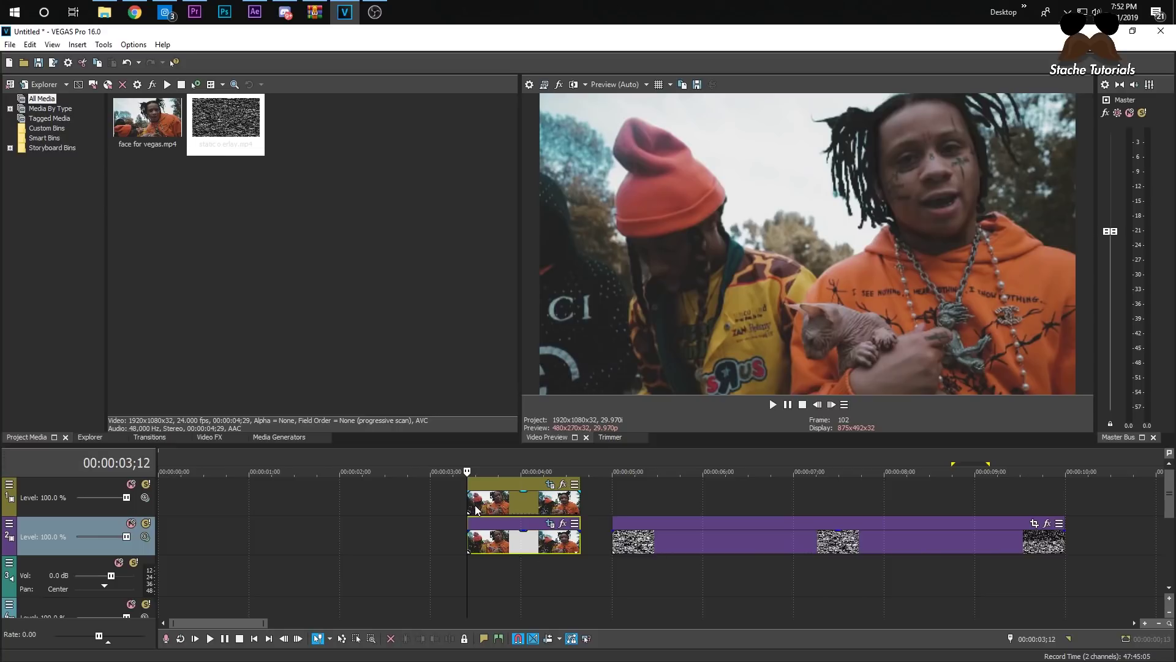
# Insert a new video track above the static clip's track and move the lower face clip onto it, directly under the top one
pyautogui.click(637, 545)
pyautogui.rightClick(417, 531)
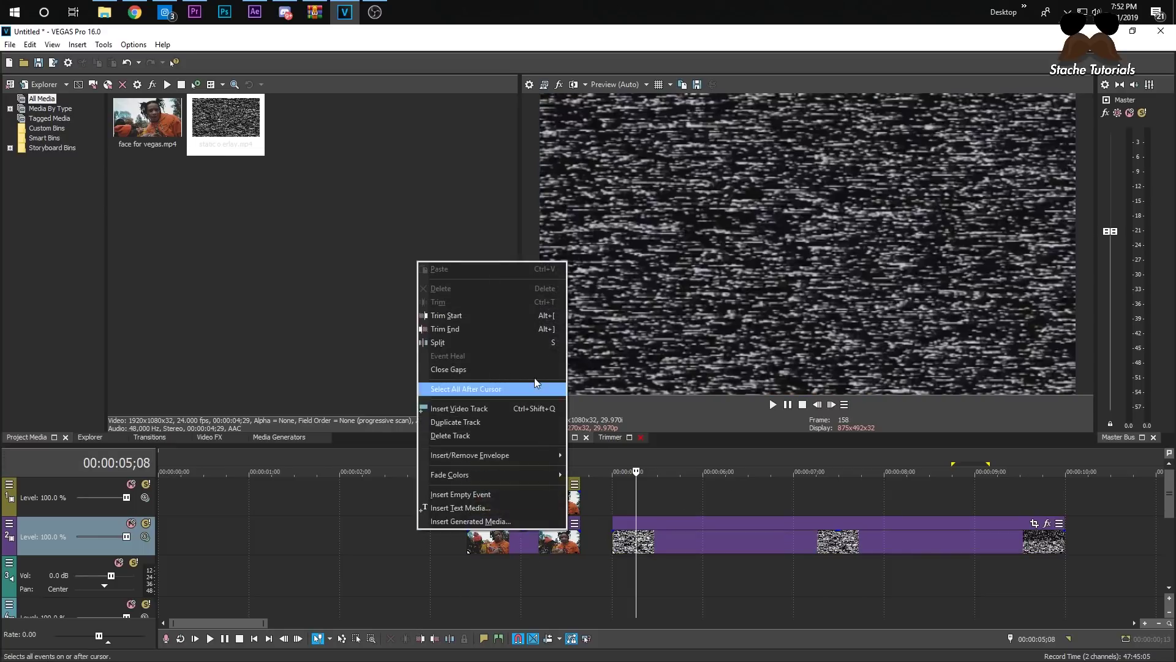
pyautogui.click(486, 408)
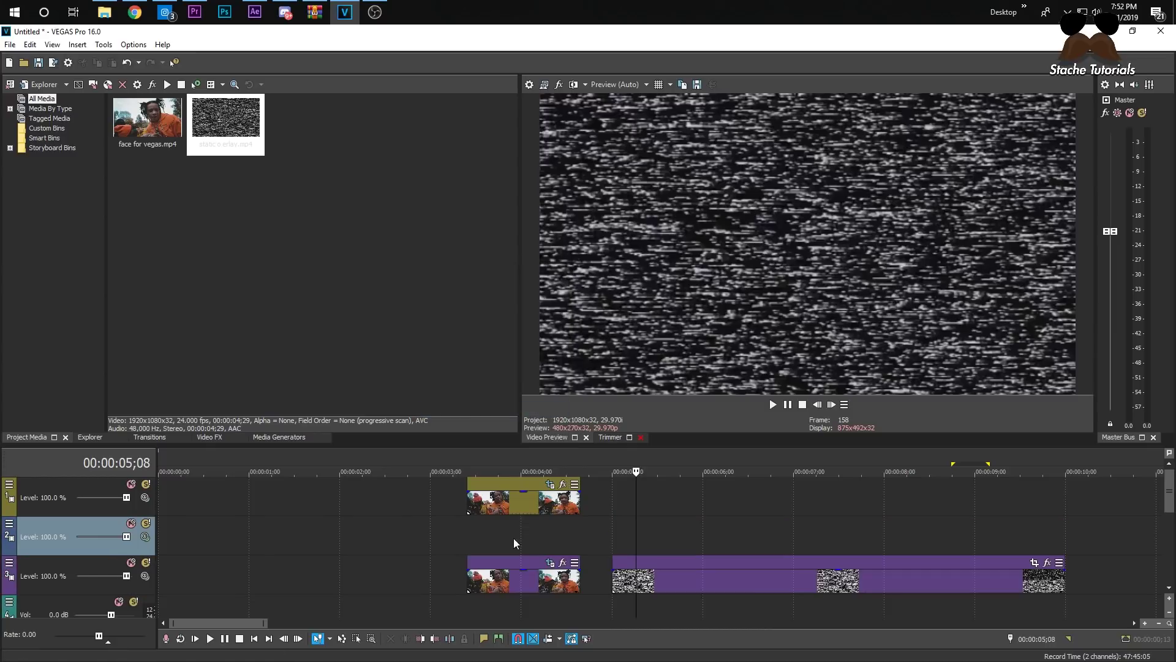
pyautogui.moveTo(498, 561); pyautogui.dragTo(498, 530)
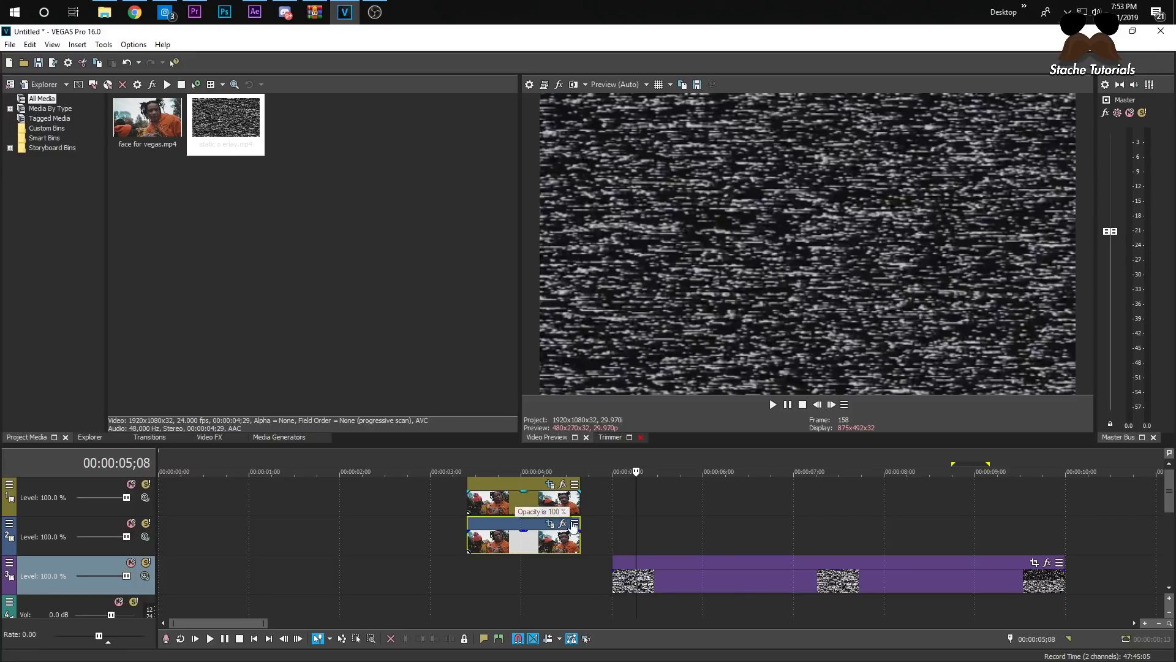
# Move the static clip on the third track so that it starts together with the two face clips at 00:00:03;12
pyautogui.click(665, 583)
pyautogui.moveTo(720, 580); pyautogui.dragTo(575, 579)
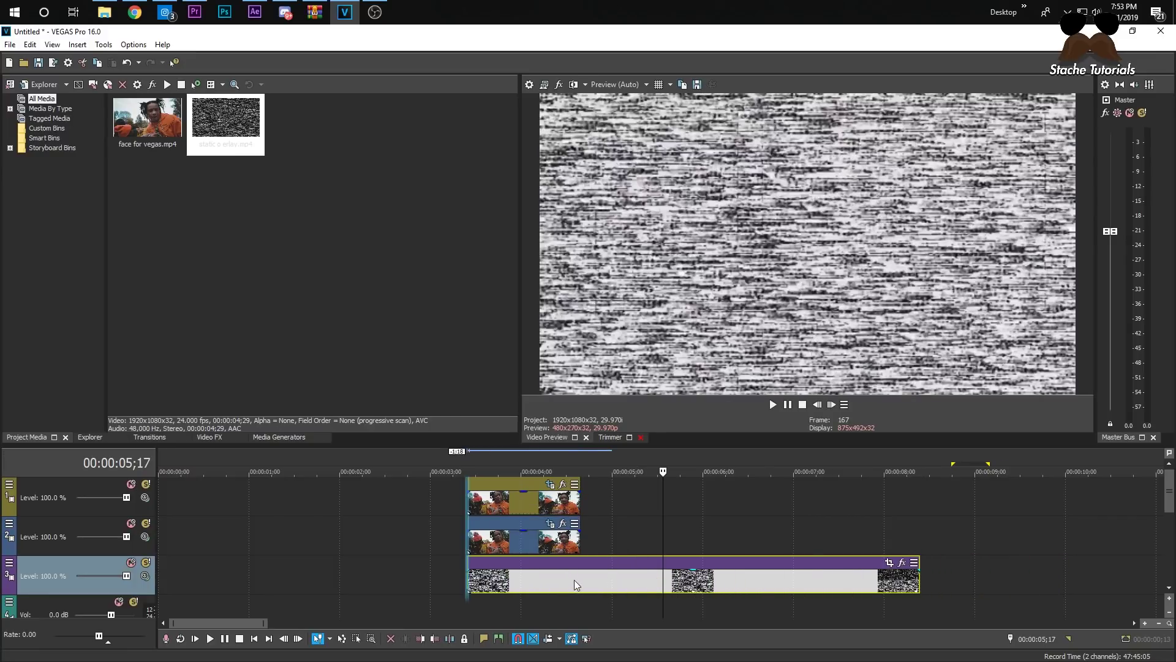
pyautogui.click(498, 465)
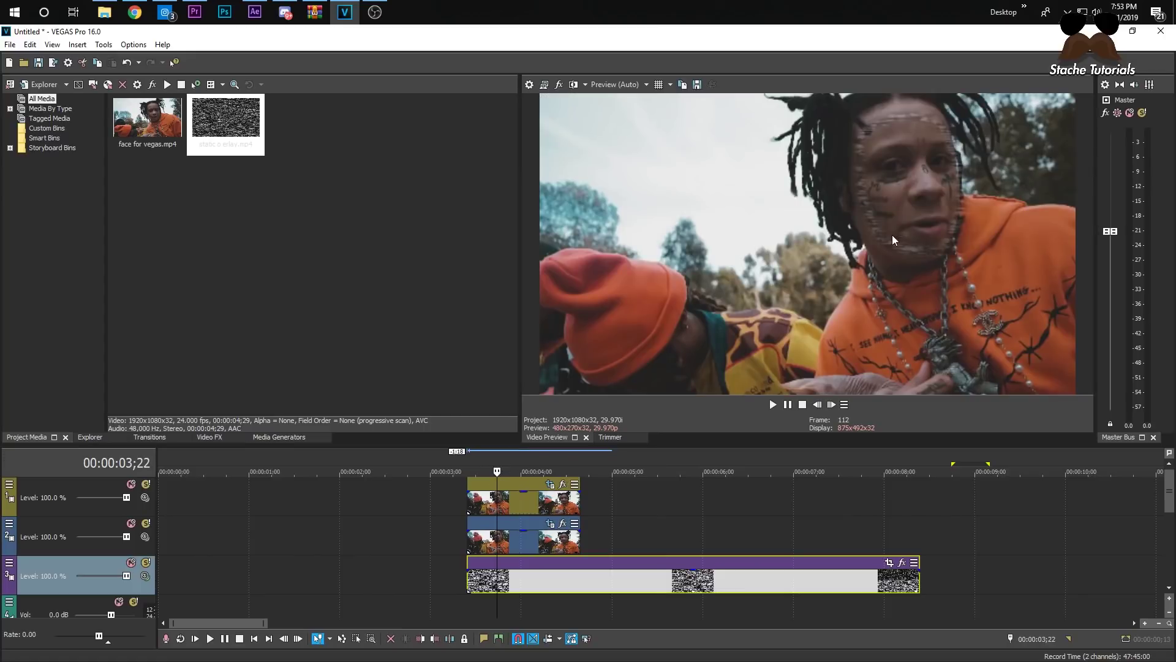
# Play and scrub through the stacked clips to check how the face cutout, the masked copy and the static combine
pyautogui.click(470, 509)
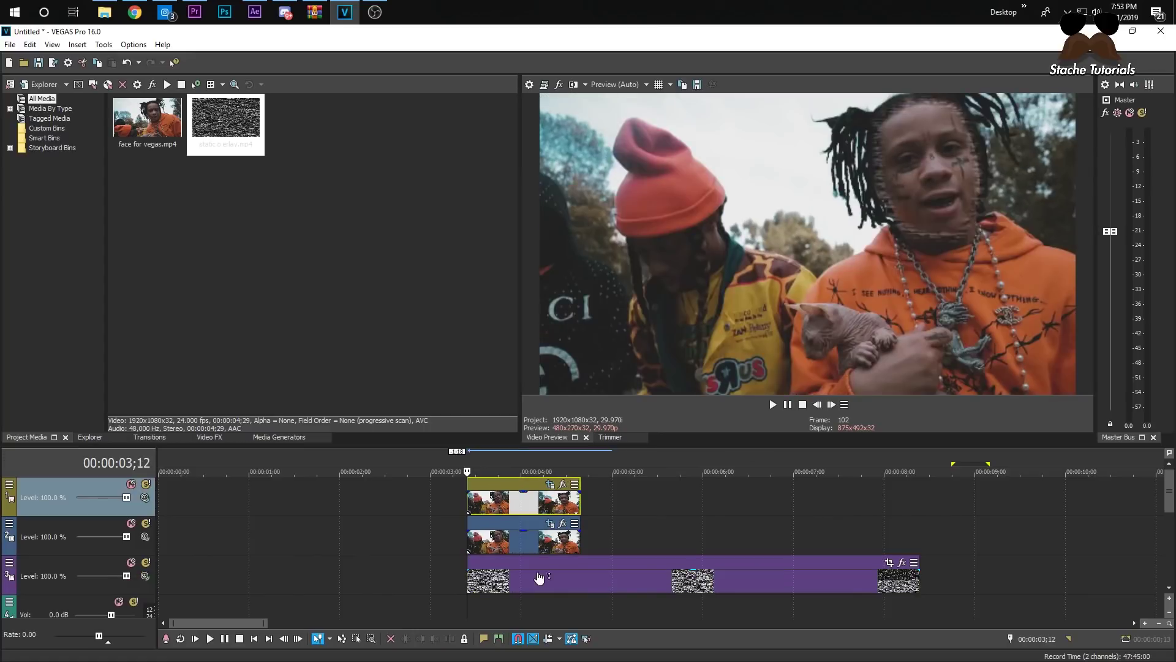
pyautogui.click(505, 520)
pyautogui.click(517, 534)
pyautogui.click(477, 508)
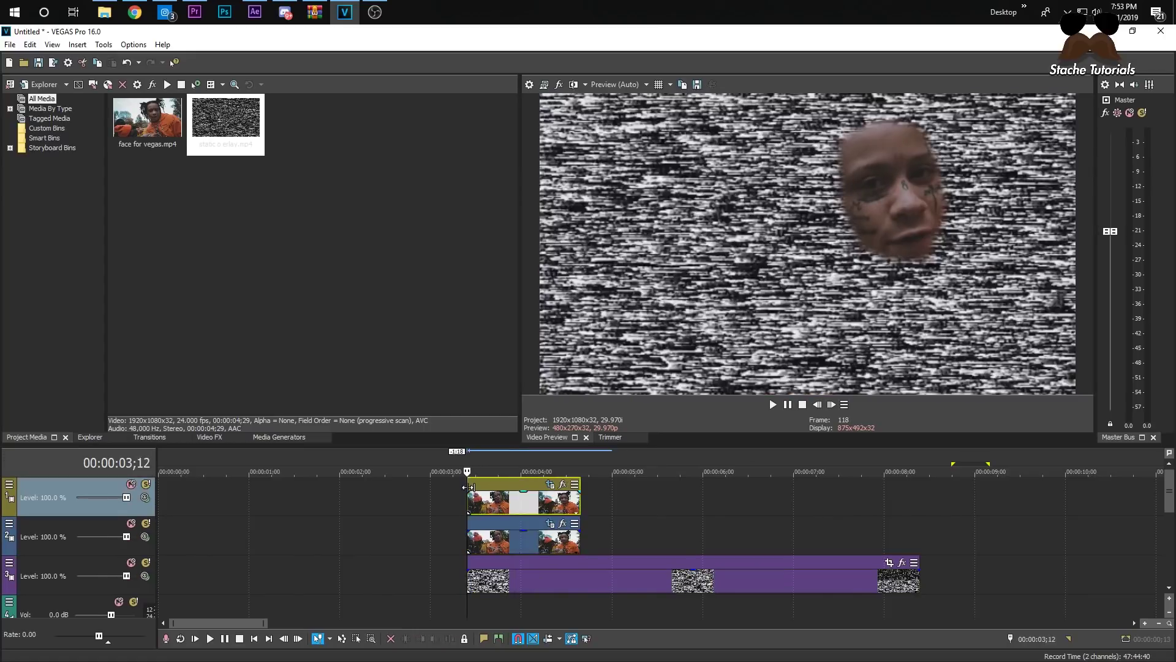
pyautogui.press('space')
pyautogui.press('space')
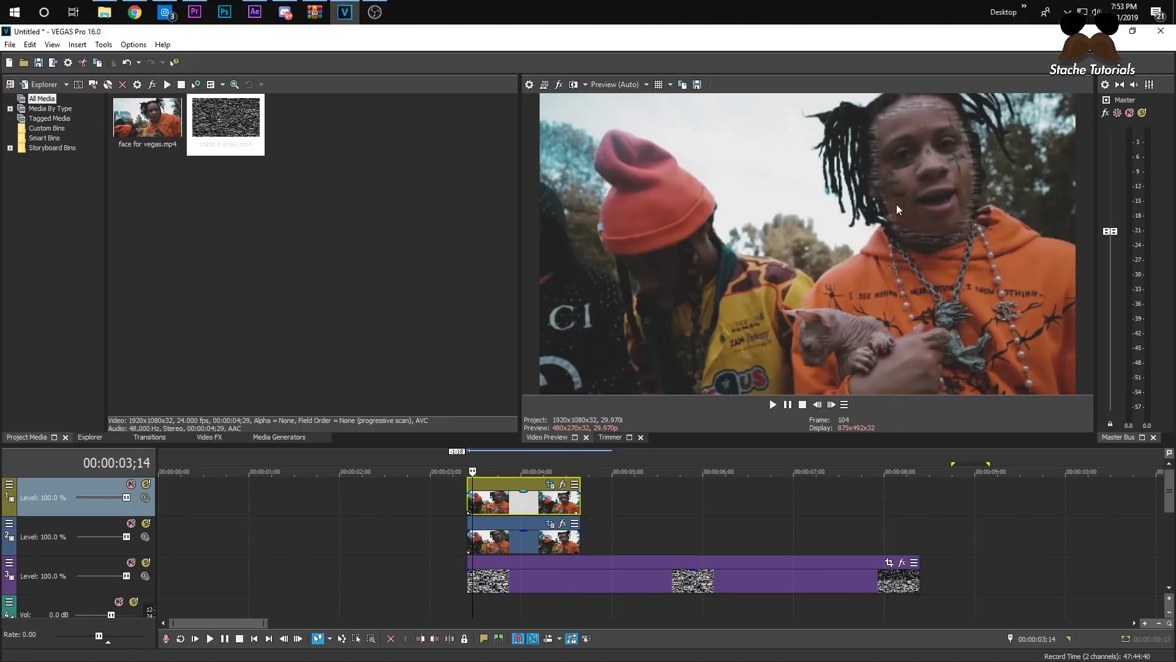
pyautogui.press('space')
pyautogui.press('space')
pyautogui.click(481, 550)
pyautogui.press('space')
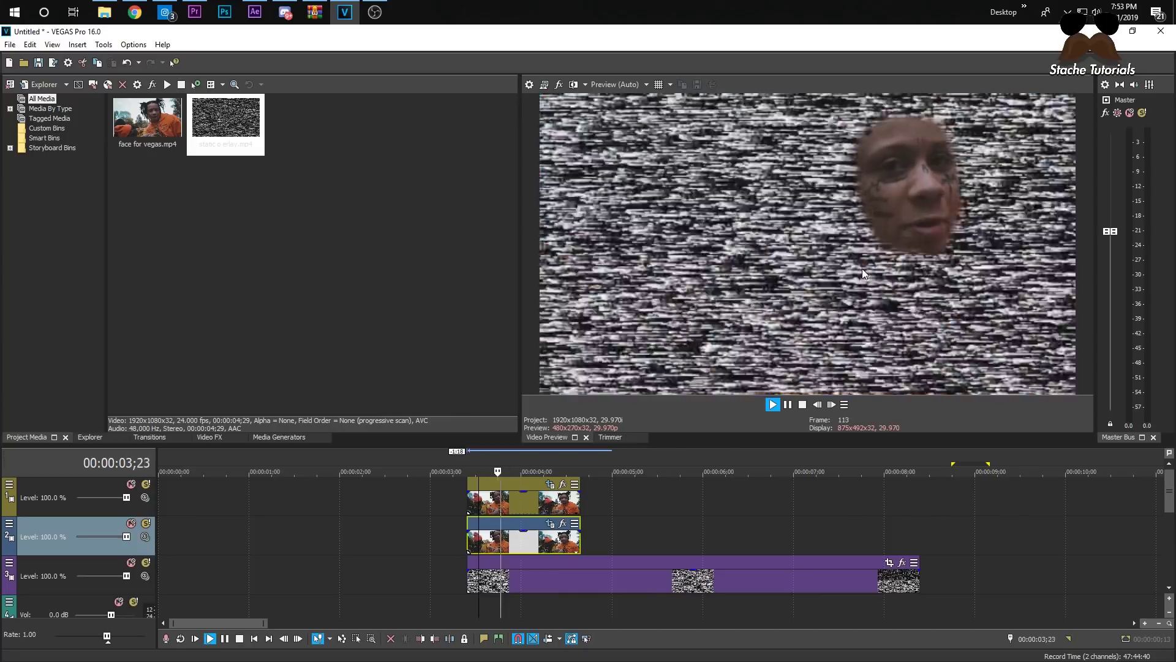
pyautogui.press('space')
pyautogui.click(533, 545)
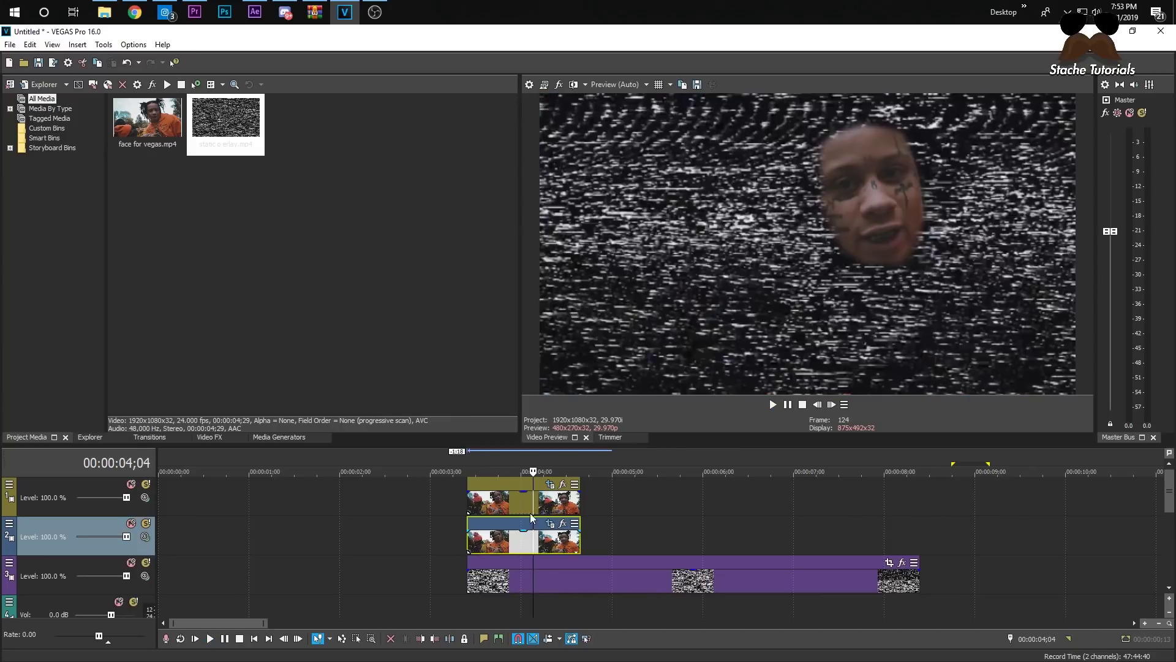
# Set the mask mode of the middle track's face clip to Negative at its second and third mask keyframes
pyautogui.click(549, 525)
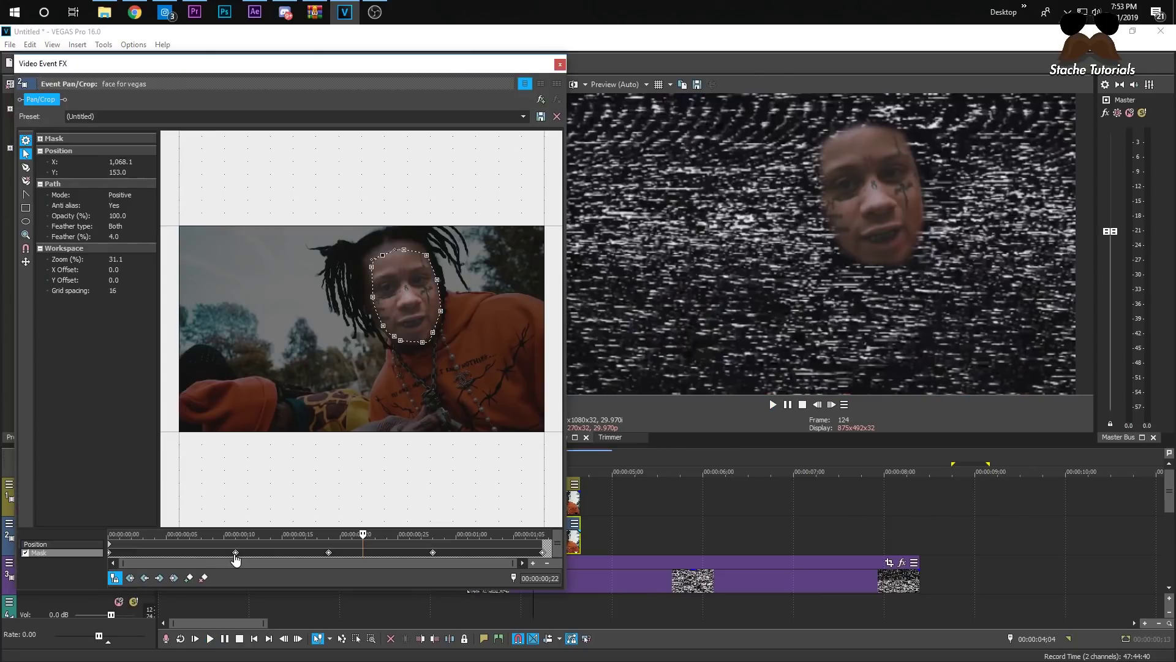
pyautogui.click(233, 549)
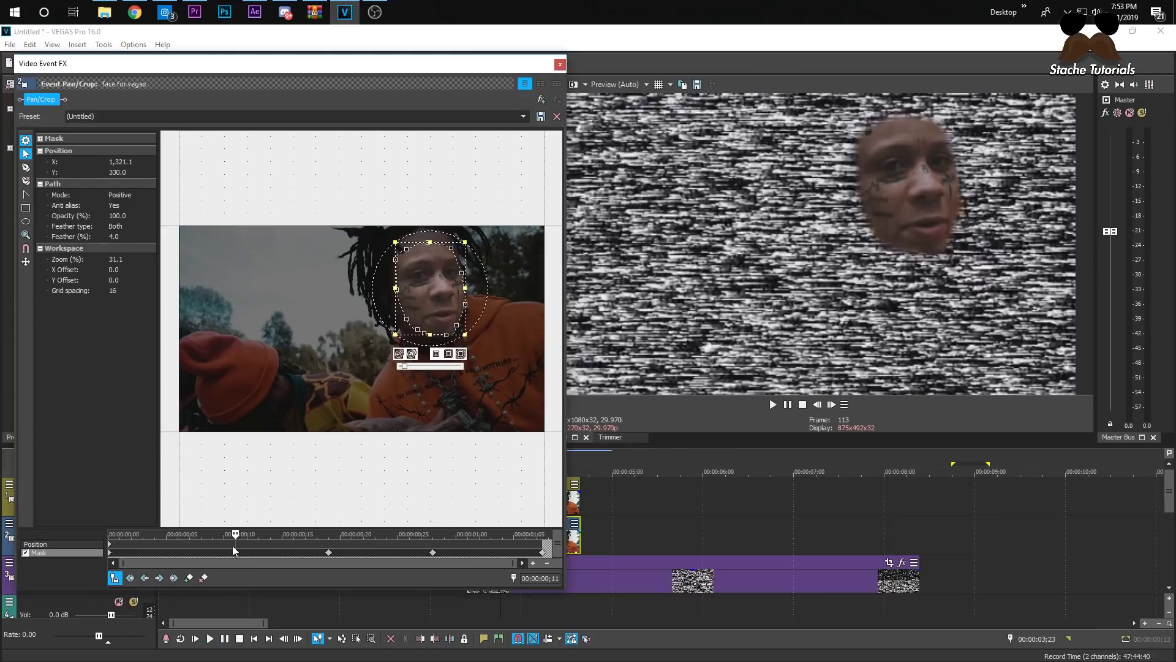
pyautogui.click(113, 199)
pyautogui.click(120, 214)
pyautogui.click(329, 552)
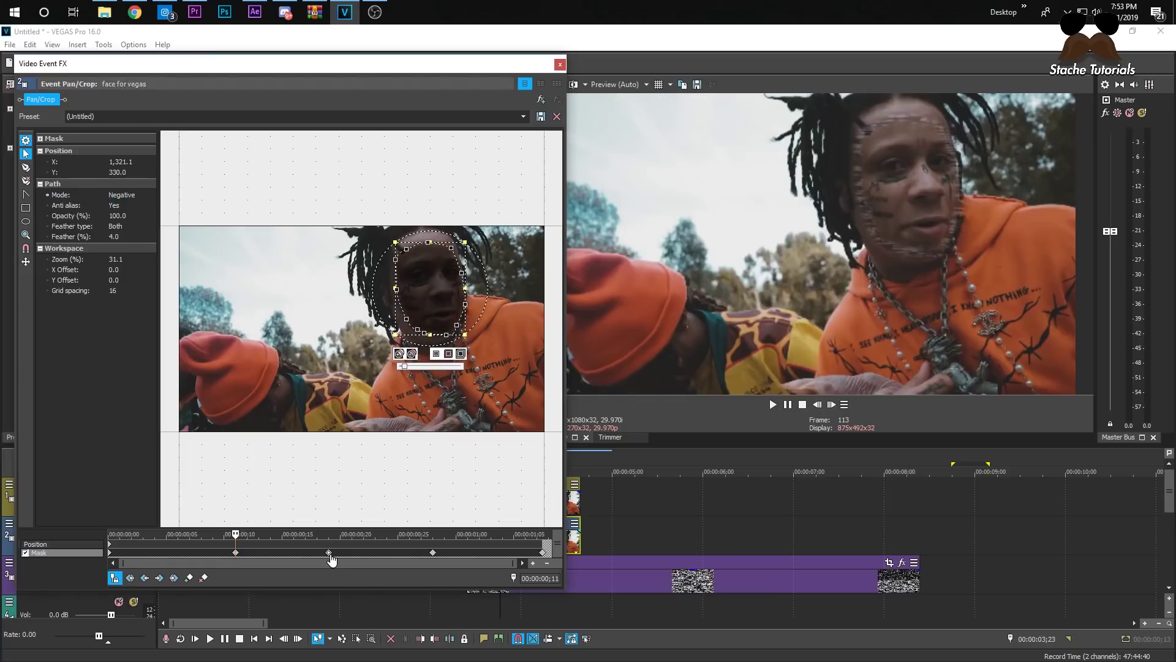
pyautogui.click(130, 195)
pyautogui.click(126, 212)
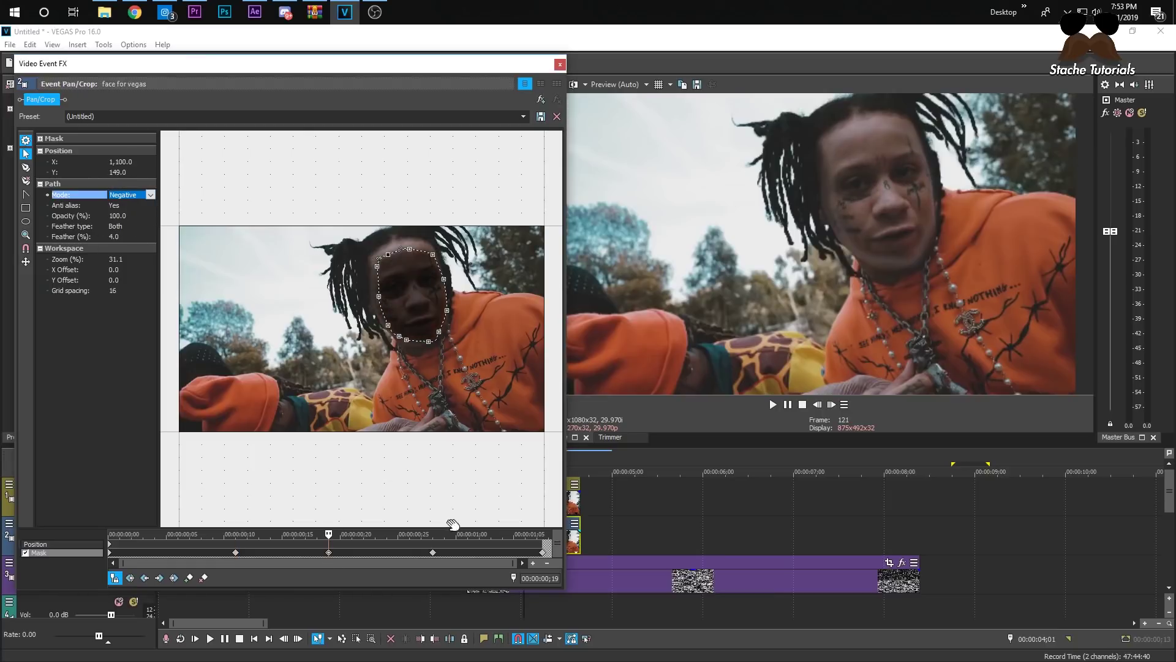
# Set the mask mode to Negative at the fourth mask keyframe, return to the clip's start and close the editor
pyautogui.click(432, 552)
pyautogui.click(130, 195)
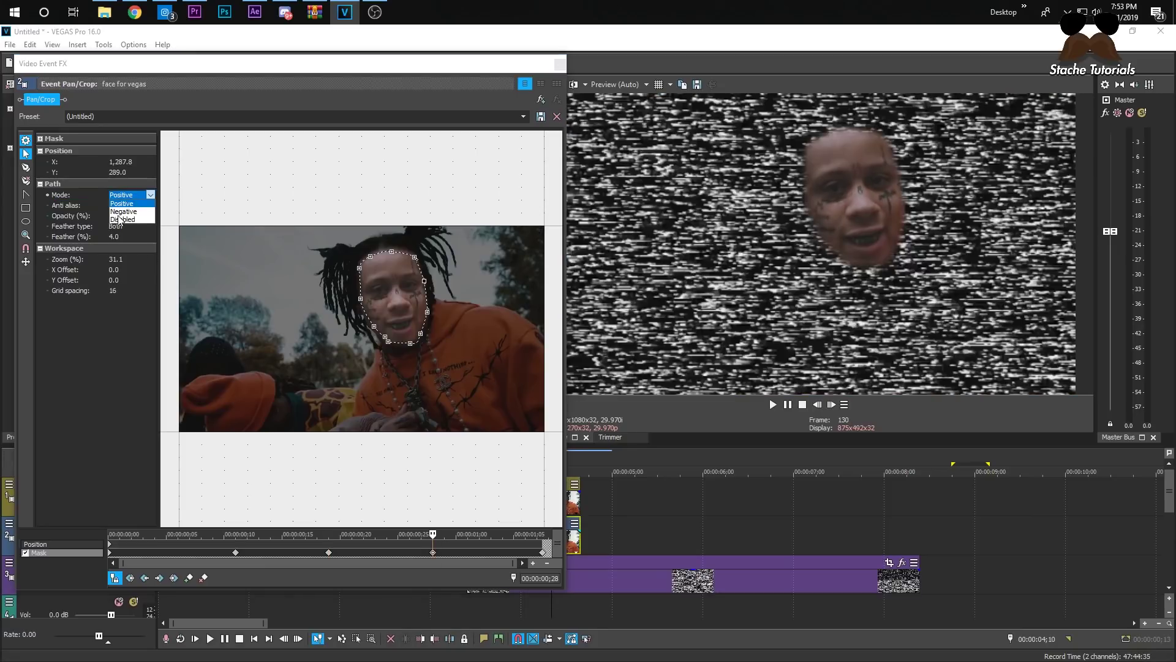
pyautogui.click(123, 212)
pyautogui.press('Home')
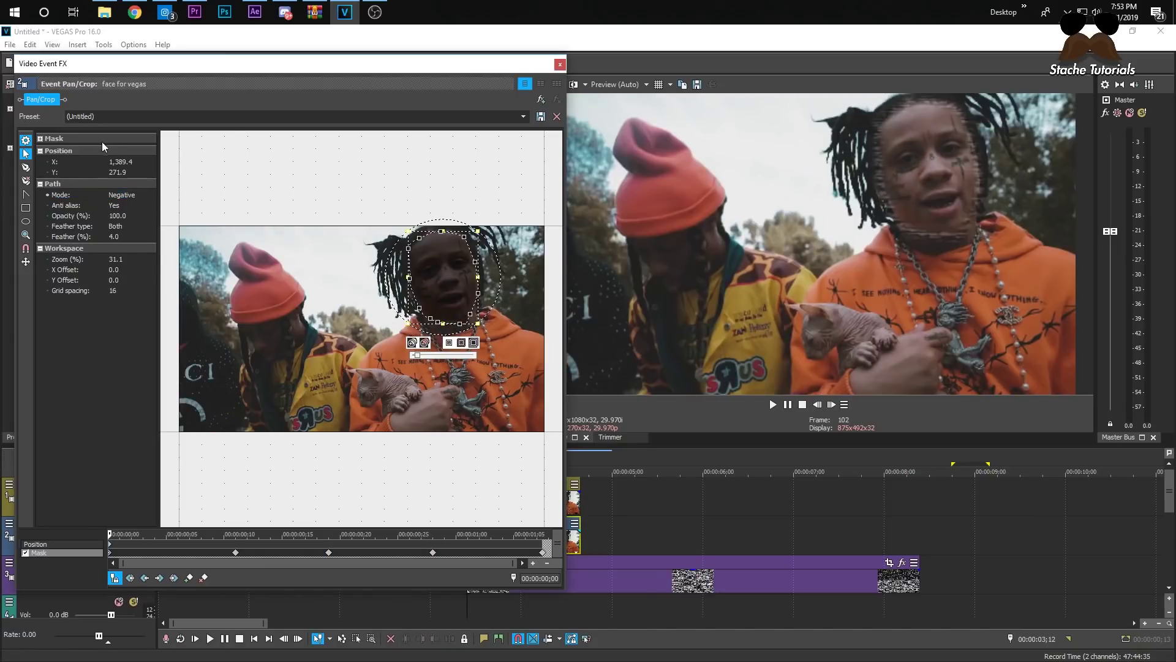
pyautogui.click(559, 65)
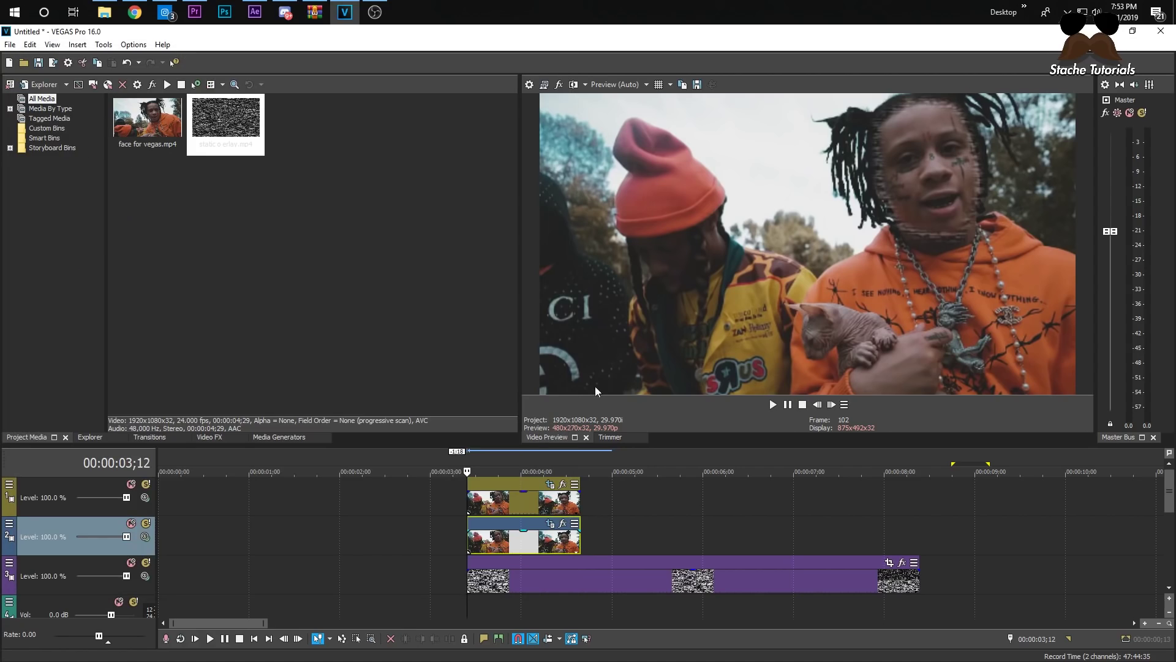
# Play the stacked clips from the start to check the negative mask throughout the clip
pyautogui.press('space')
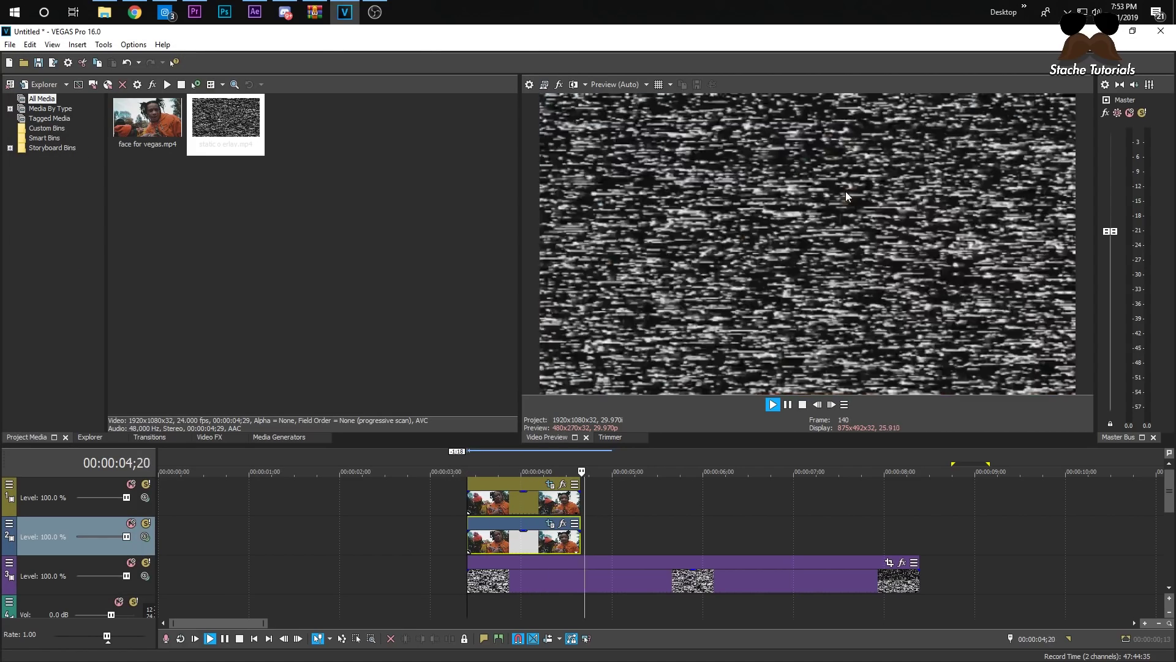
pyautogui.press('space')
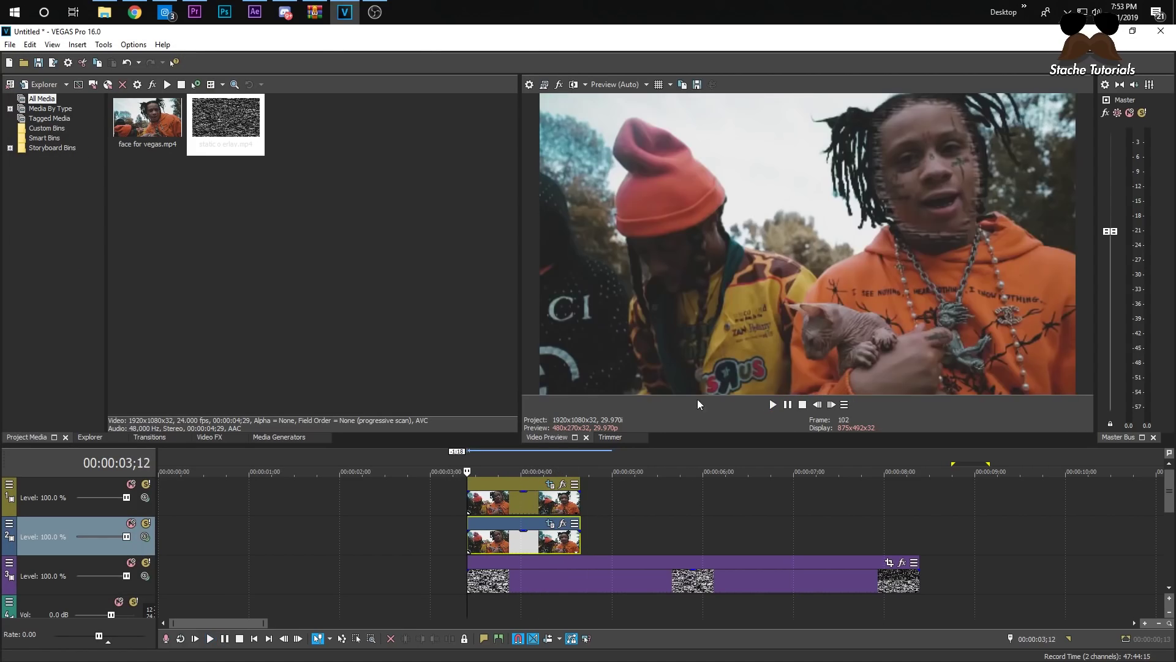
pyautogui.click(509, 538)
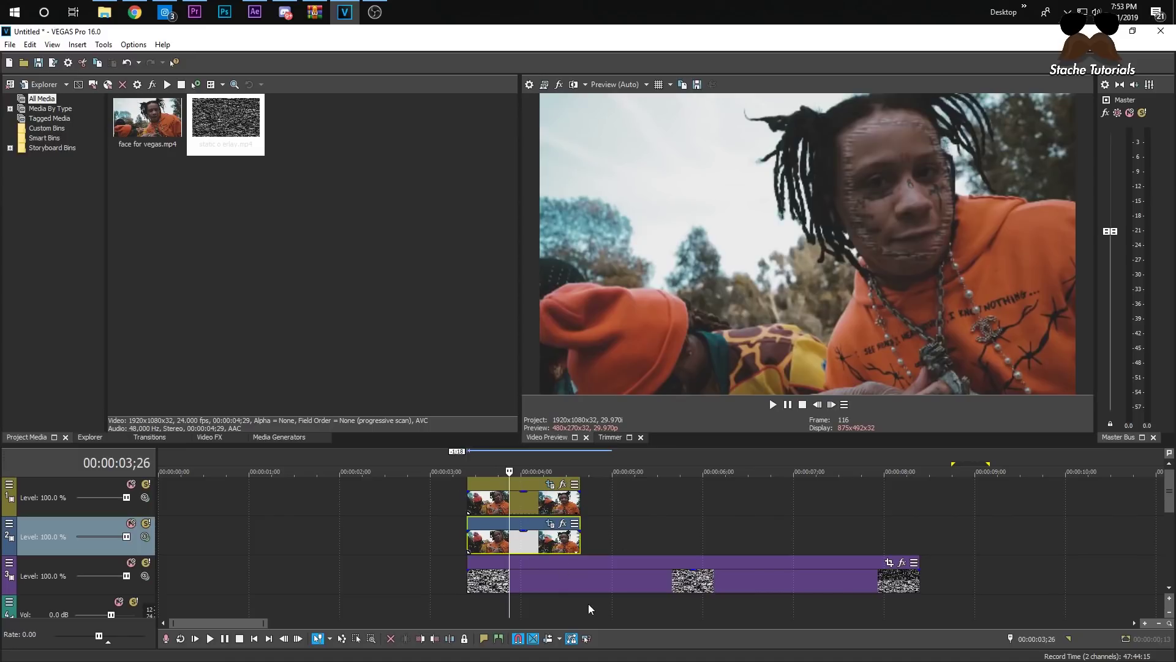
# Open the Pan/Crop settings of the top face clip at its first frame and select its Position keyframe row
pyautogui.click(468, 499)
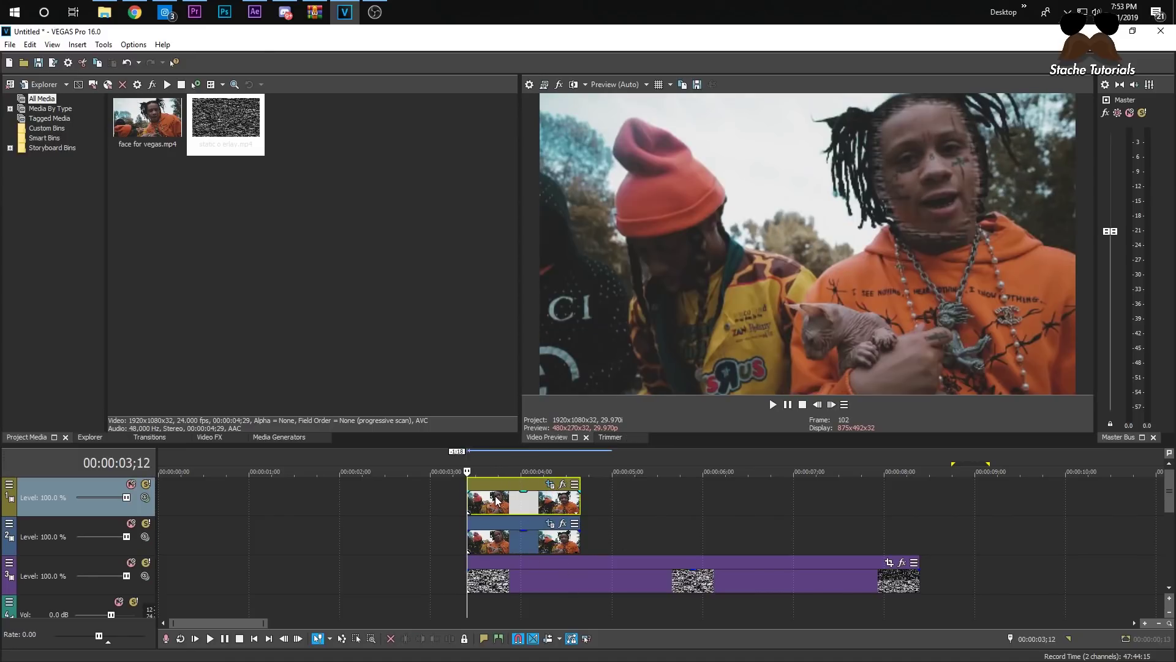
pyautogui.click(497, 500)
pyautogui.click(472, 505)
pyautogui.click(468, 503)
pyautogui.click(551, 490)
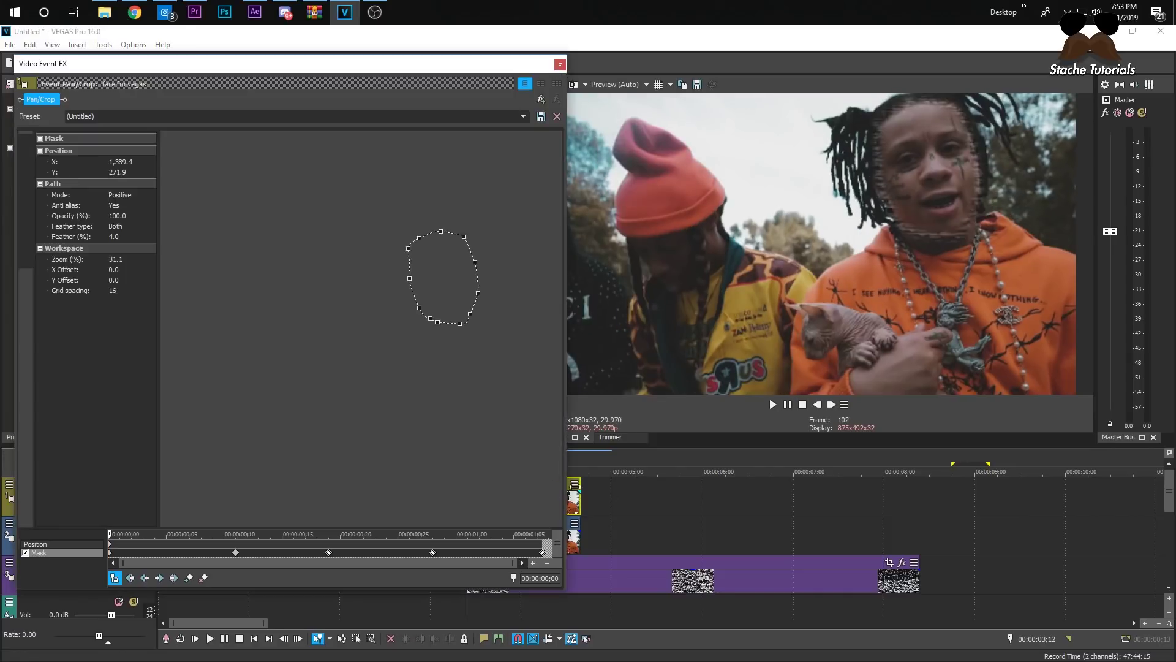
pyautogui.click(54, 545)
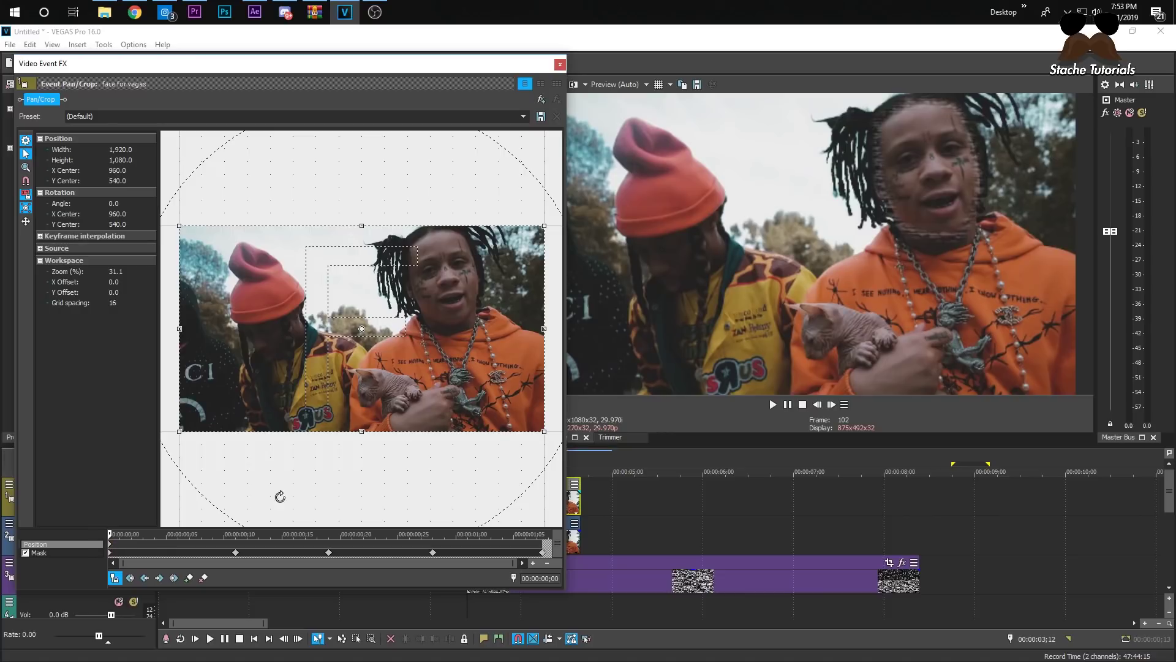
# Widen the Pan/Crop editor, shift the position frame at 00:00:00;19 so the face cutout slides off to the right, and close the editor
pyautogui.moveTo(568, 375); pyautogui.dragTo(417, 371)
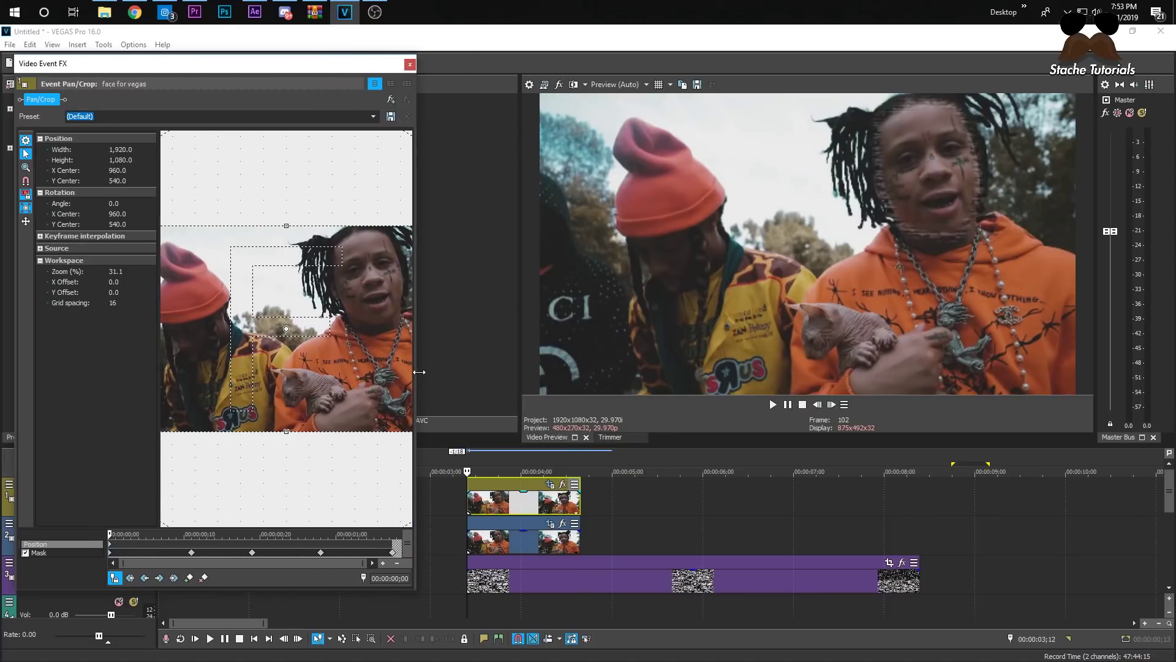
pyautogui.click(579, 503)
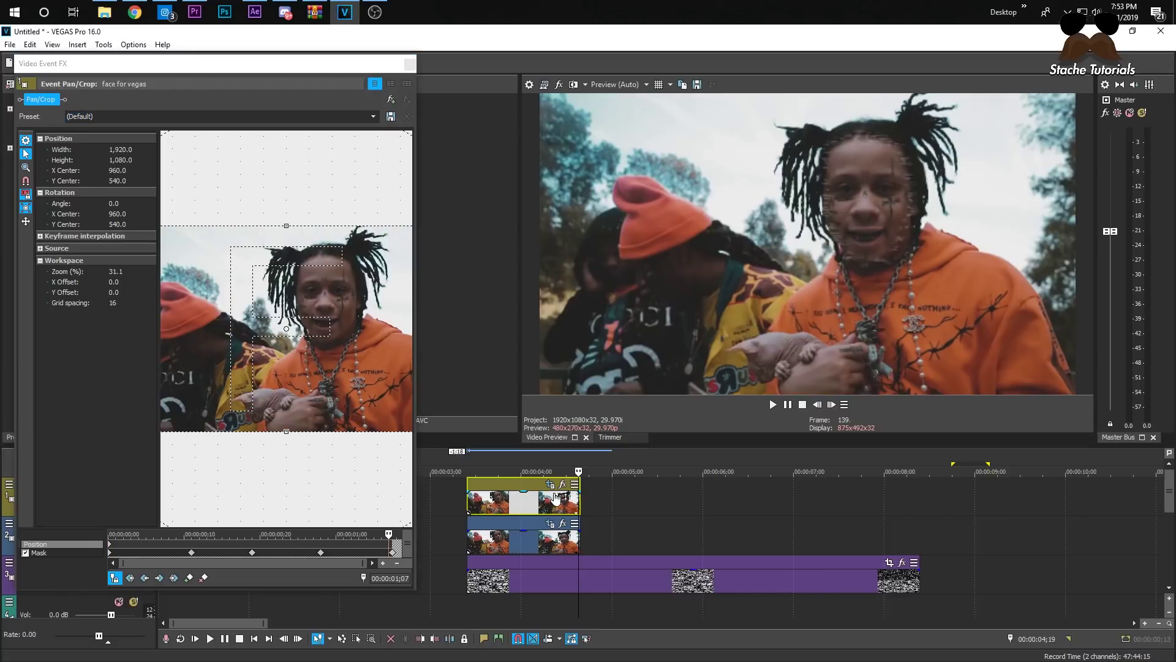
pyautogui.moveTo(416, 416); pyautogui.dragTo(558, 542)
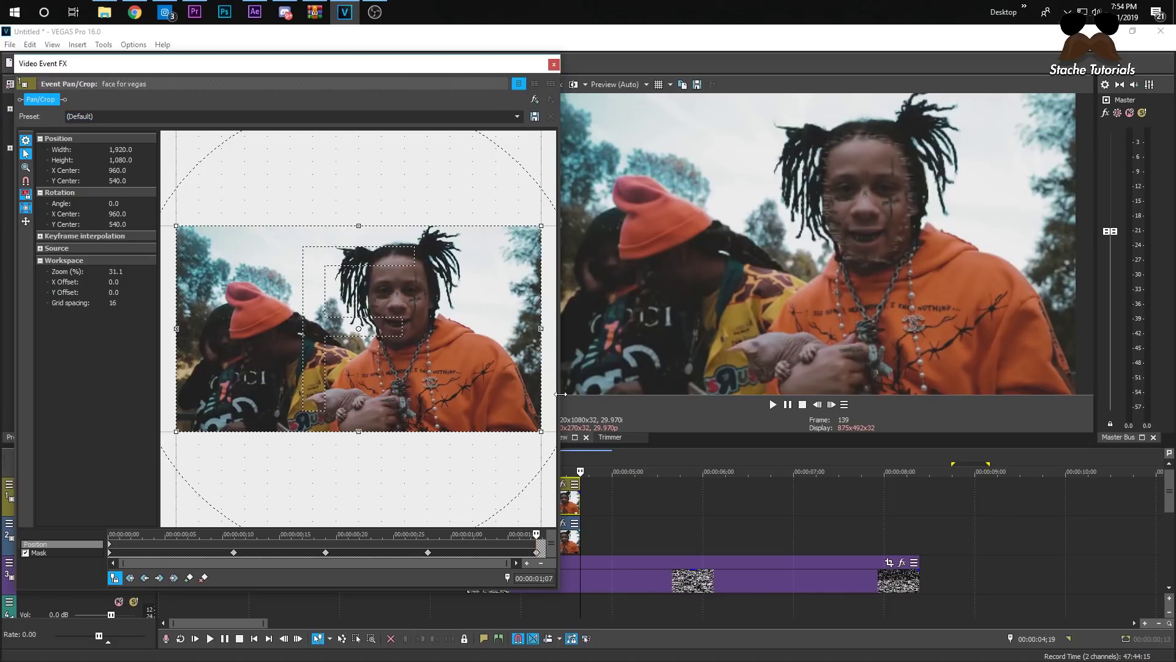
pyautogui.moveTo(560, 394); pyautogui.dragTo(723, 395)
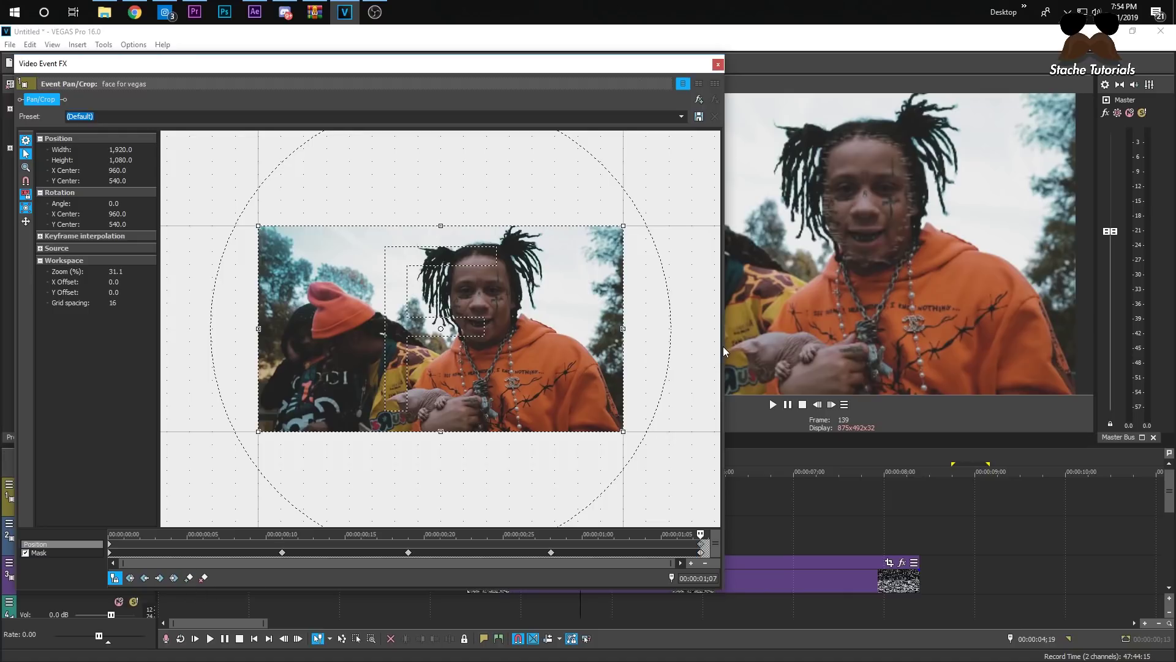
pyautogui.click(408, 541)
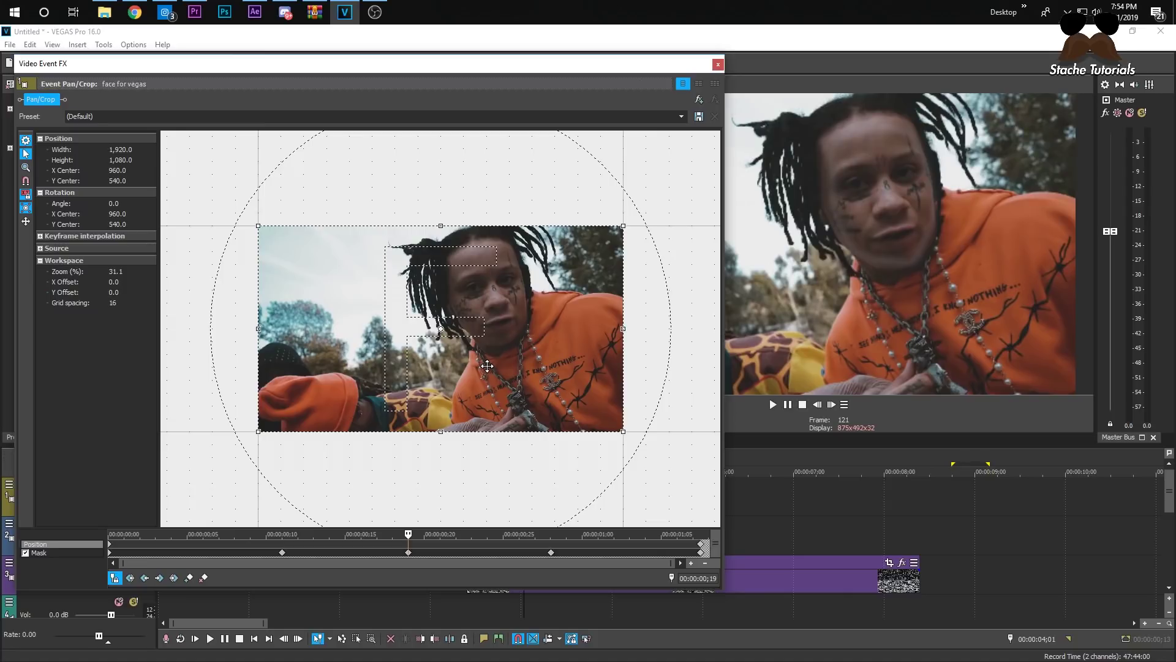
pyautogui.moveTo(487, 366); pyautogui.dragTo(453, 371)
pyautogui.click(718, 65)
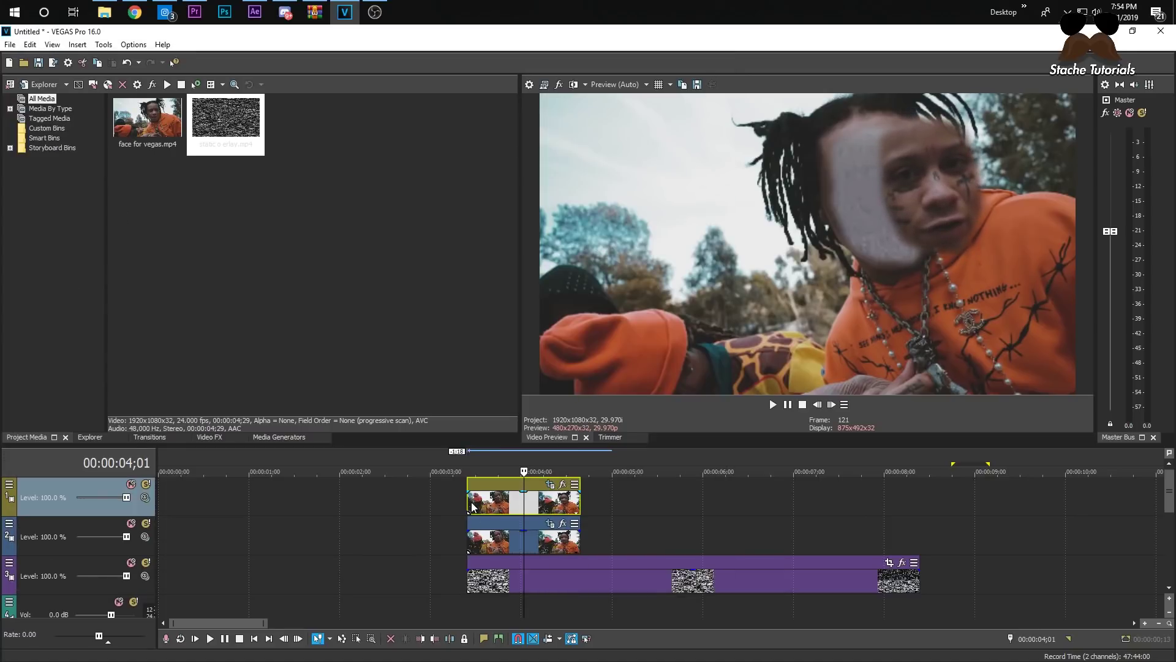
# Play the composite from the start of the top face clip to check the sliding face
pyautogui.click(472, 506)
pyautogui.press('space')
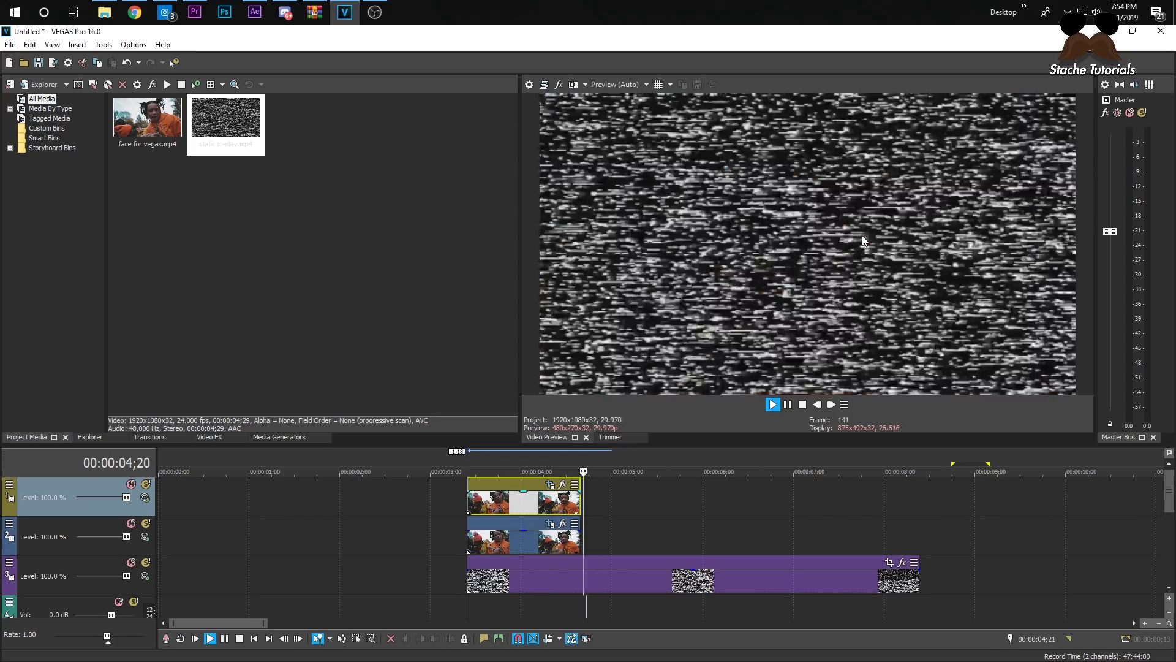
pyautogui.press('space')
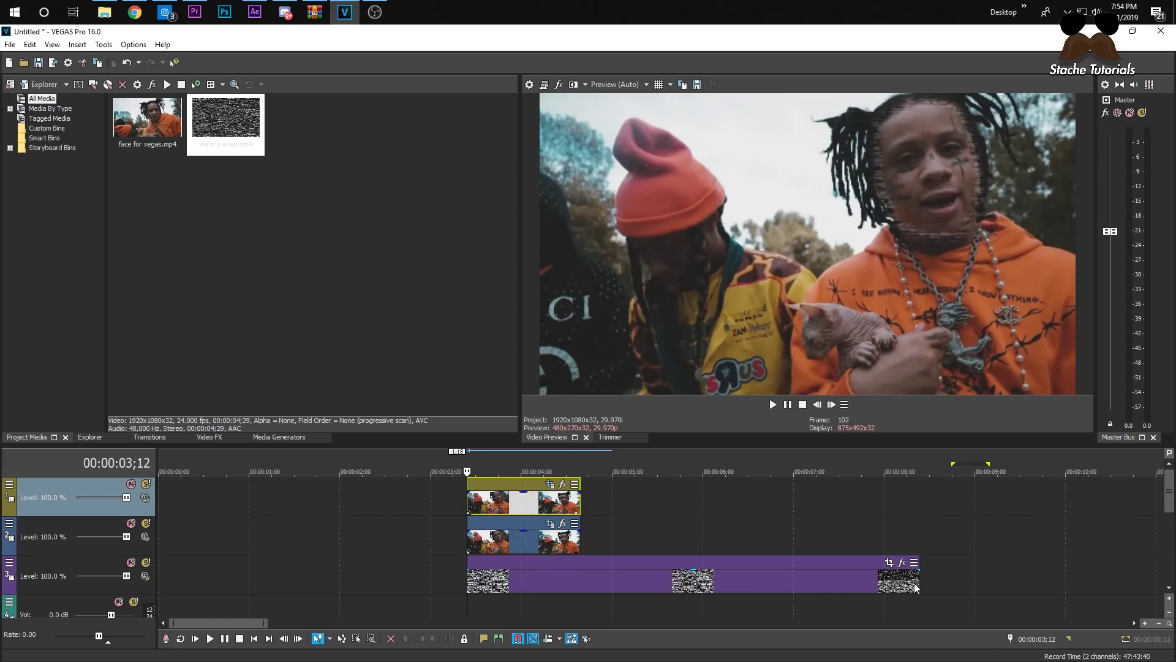
# Trim the end of the static clip to match the end of the face clips and preview the result
pyautogui.moveTo(915, 587); pyautogui.dragTo(579, 587)
pyautogui.press('space')
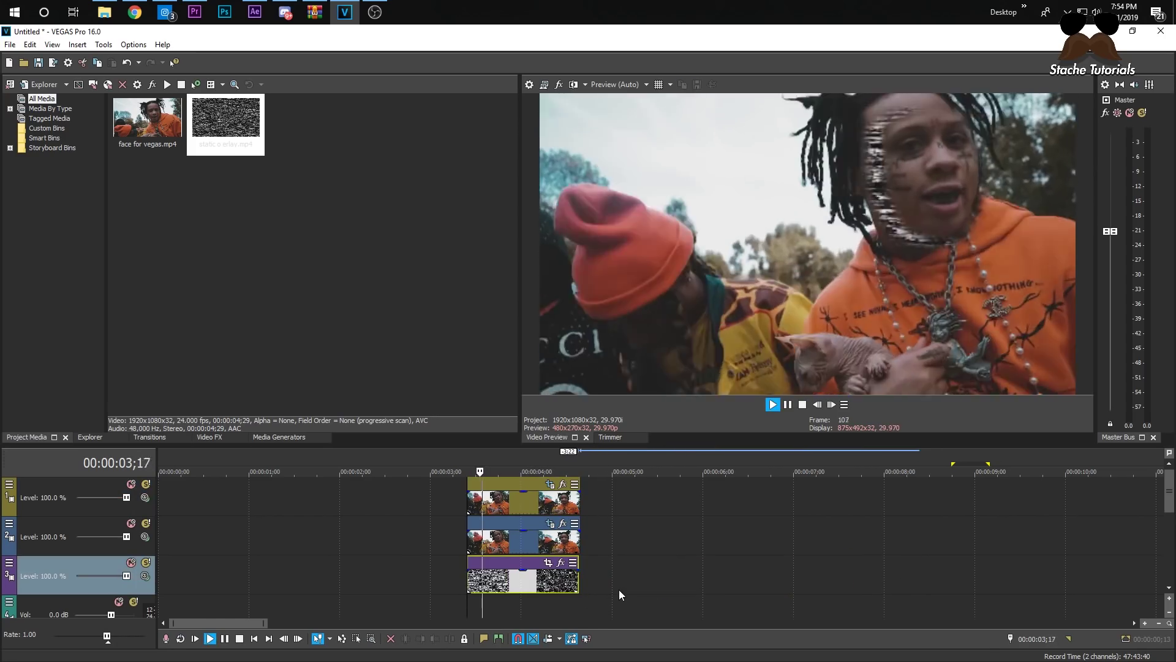
pyautogui.press('space')
# Play the finished face-off effect repeatedly from before and at the start of the clips to review the motion
pyautogui.click(446, 514)
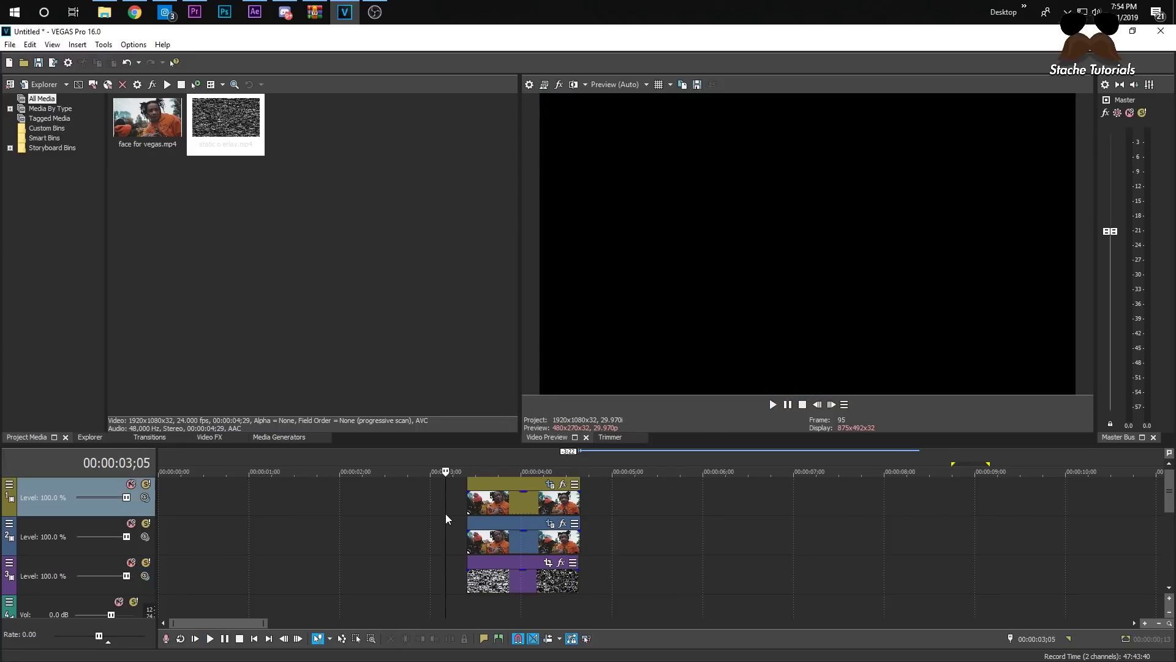
pyautogui.press('space')
pyautogui.press('space')
pyautogui.click(475, 507)
pyautogui.press('space')
pyautogui.press('space')
pyautogui.press('space')
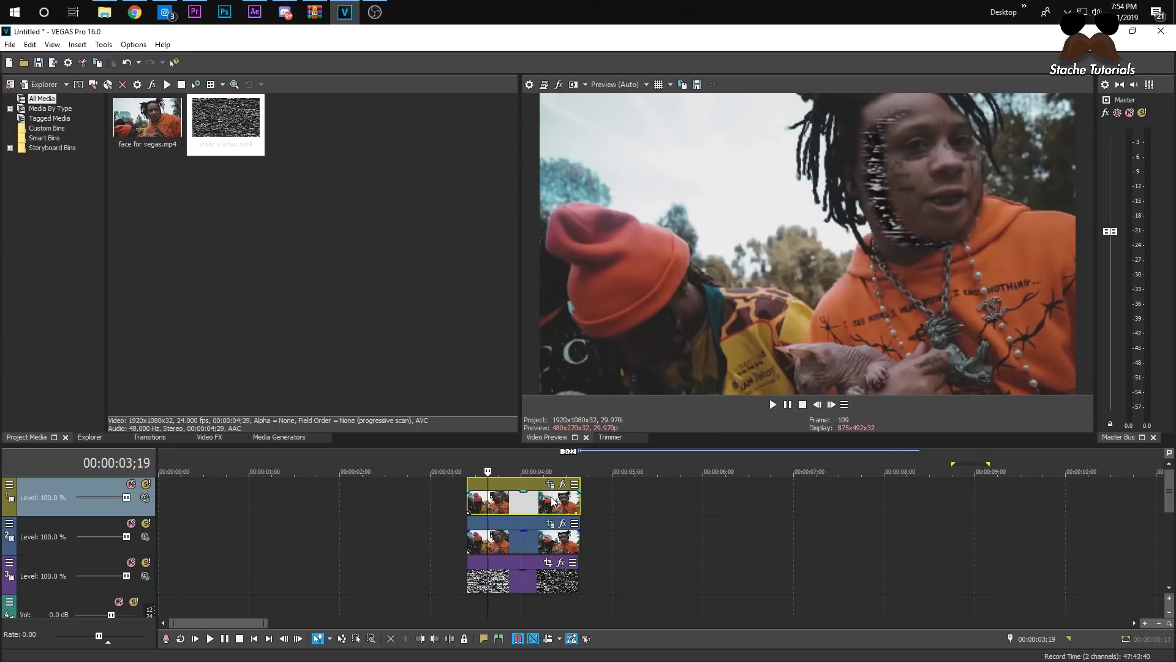
pyautogui.press('space')
pyautogui.press('space')
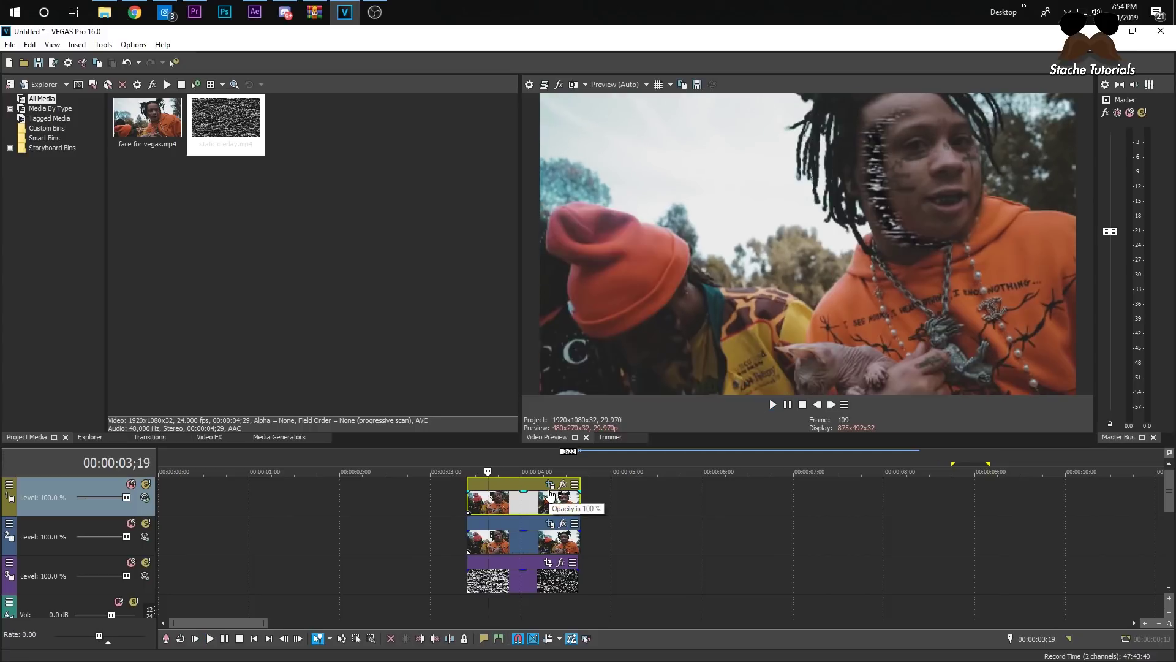
# Lower the face mask's feather at the first three mask keyframes of the top clip, setting it to 0% at 00:00:00;19
pyautogui.click(549, 484)
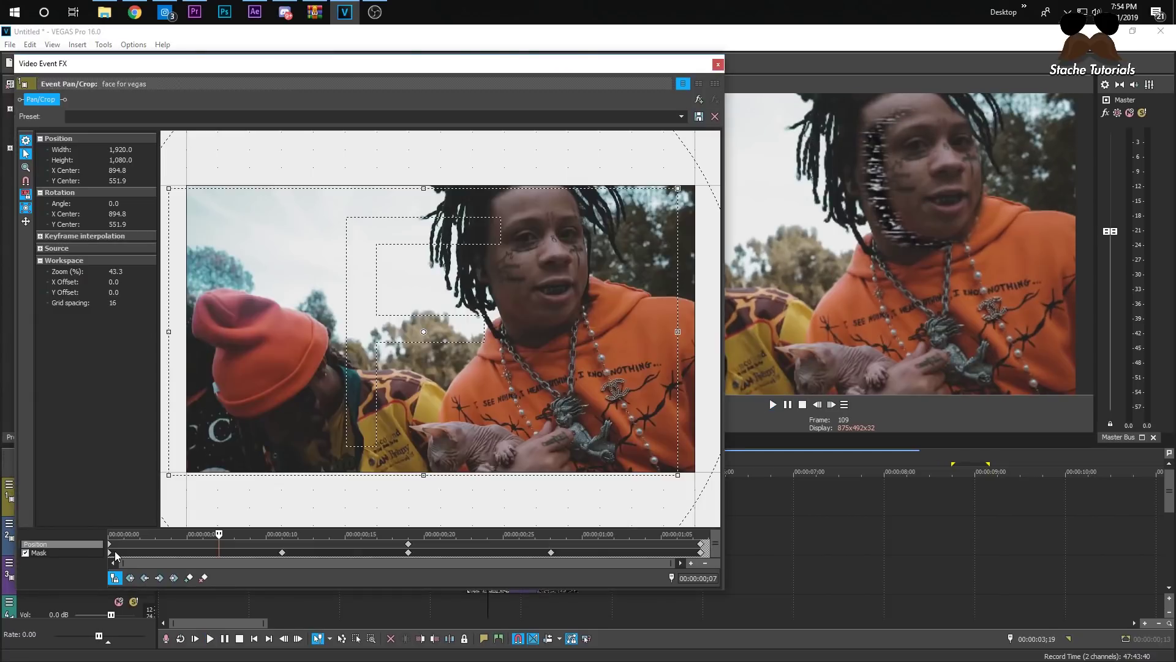
pyautogui.click(114, 549)
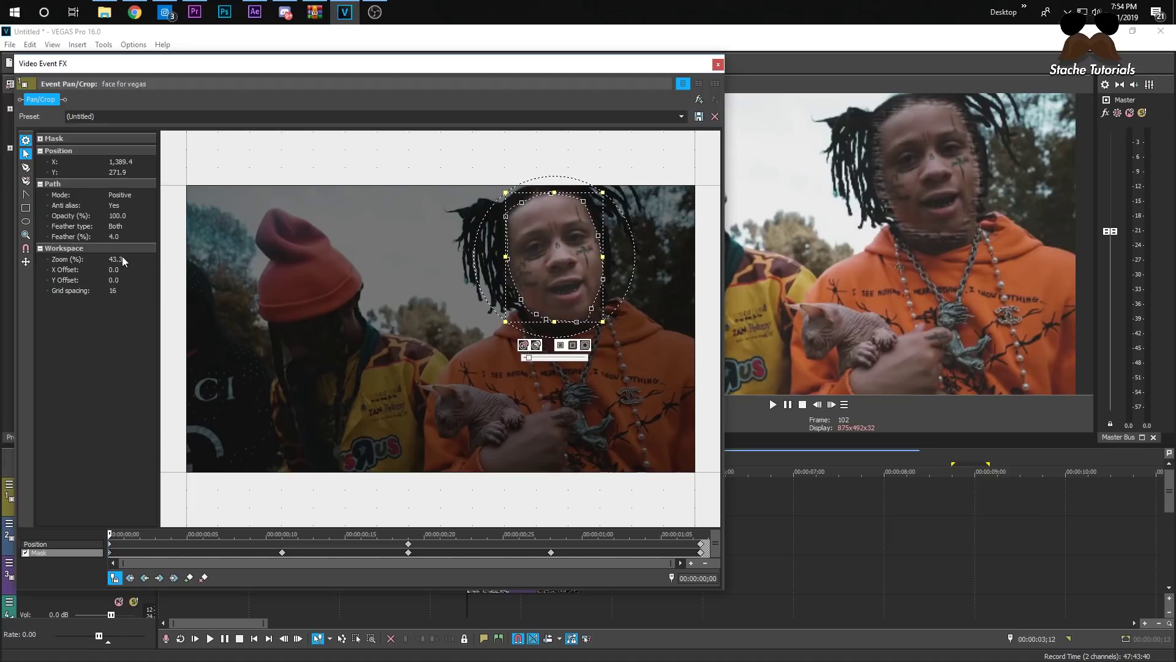
pyautogui.click(132, 236)
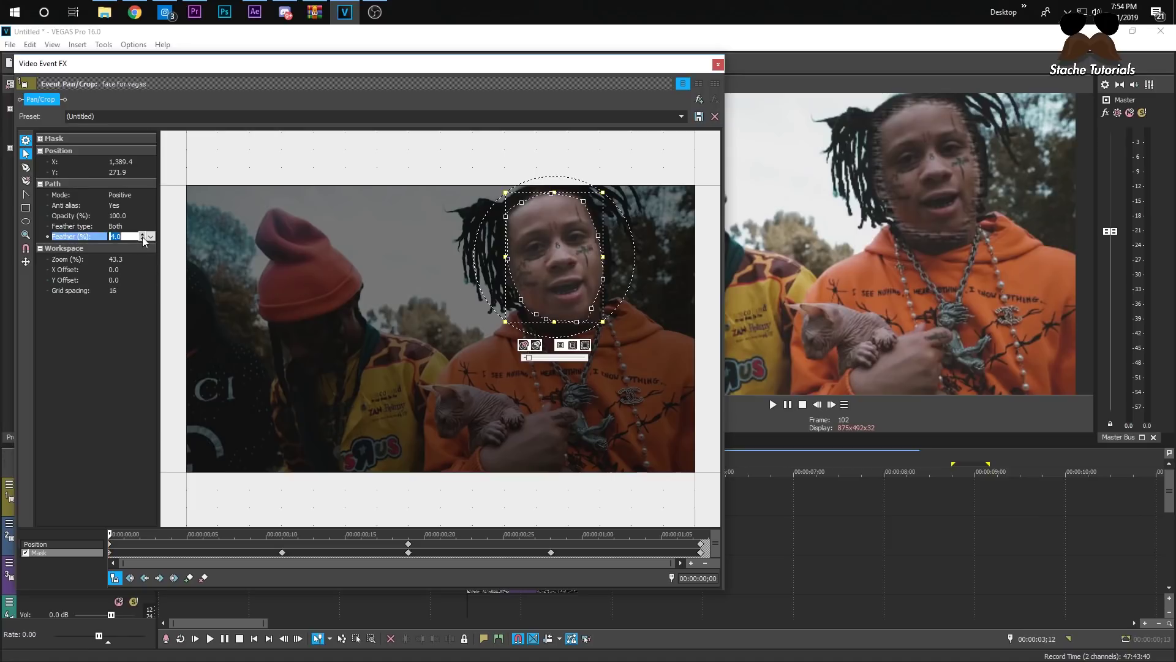
pyautogui.click(282, 552)
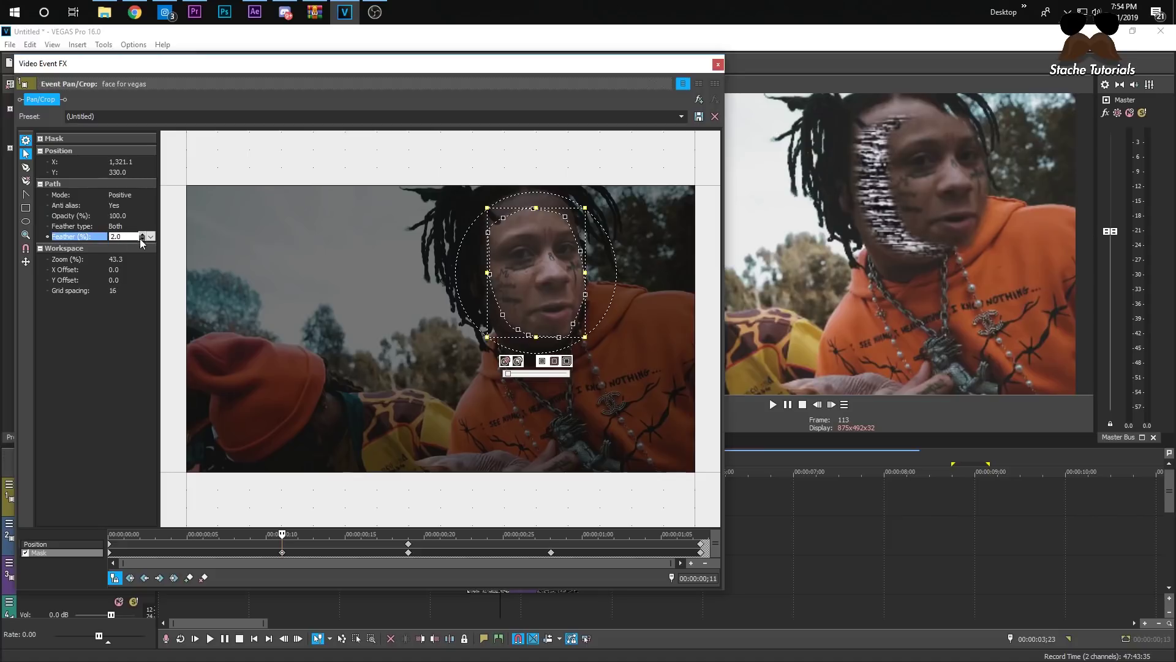
pyautogui.click(408, 552)
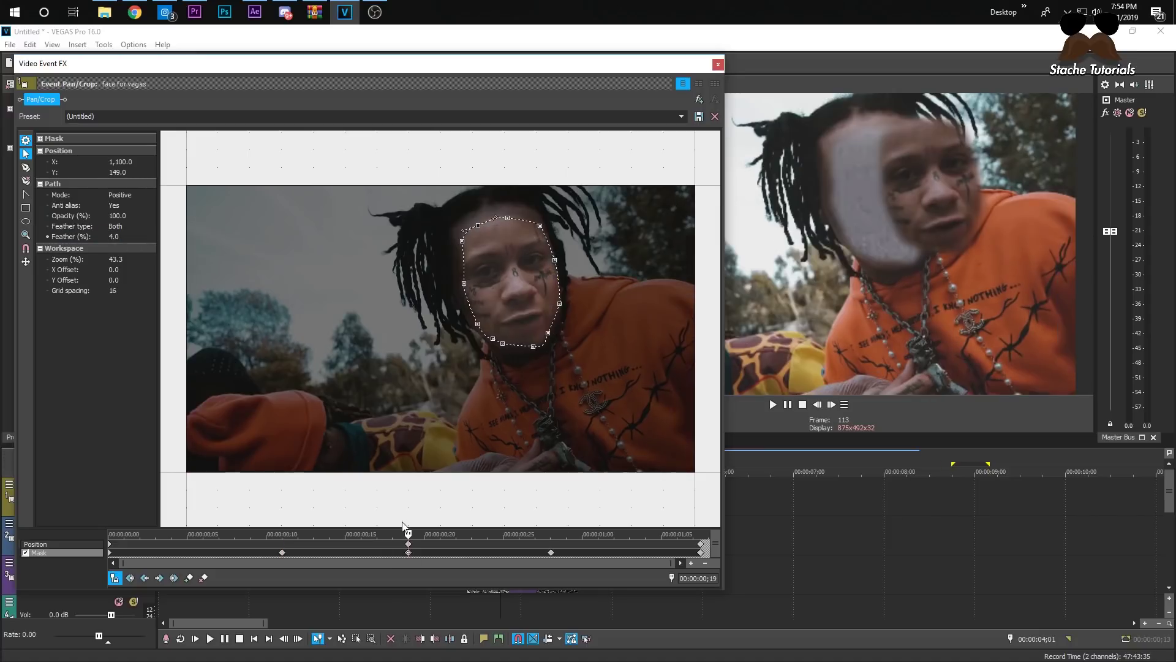
pyautogui.click(142, 237)
pyautogui.write('0')
pyautogui.press('Return')
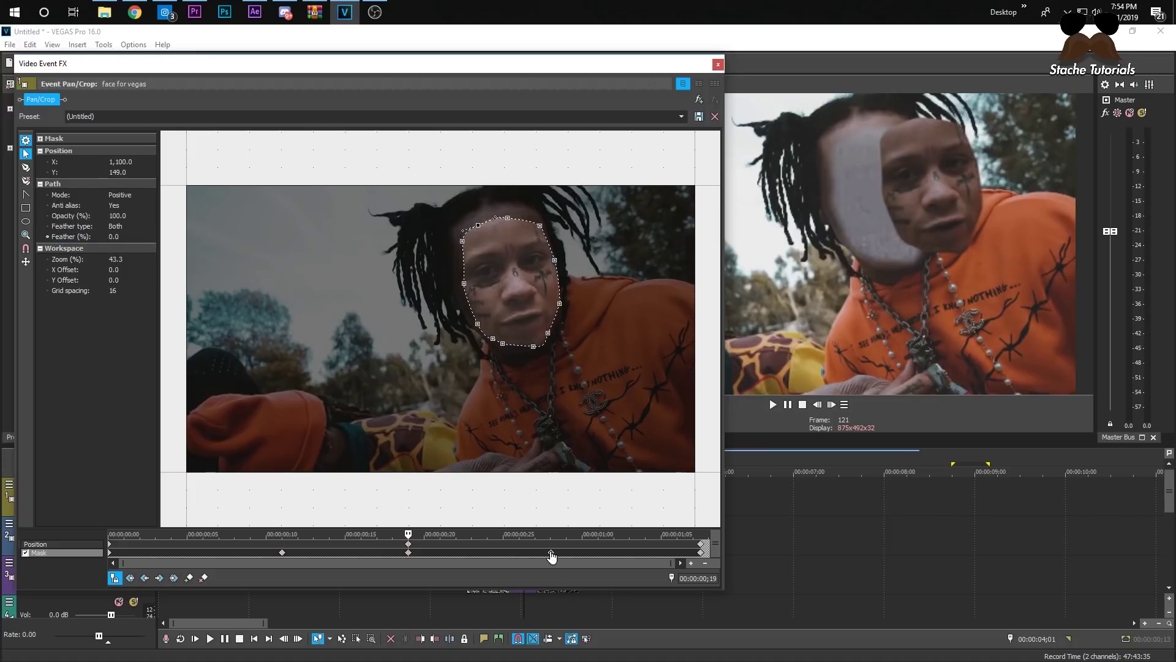
# Reduce the mask feather at the 00:00:00;28 keyframe, set it to 0% at the 00:00:01;07 keyframe, and close the editor
pyautogui.click(551, 552)
pyautogui.click(140, 238)
pyautogui.click(142, 239)
pyautogui.click(142, 239)
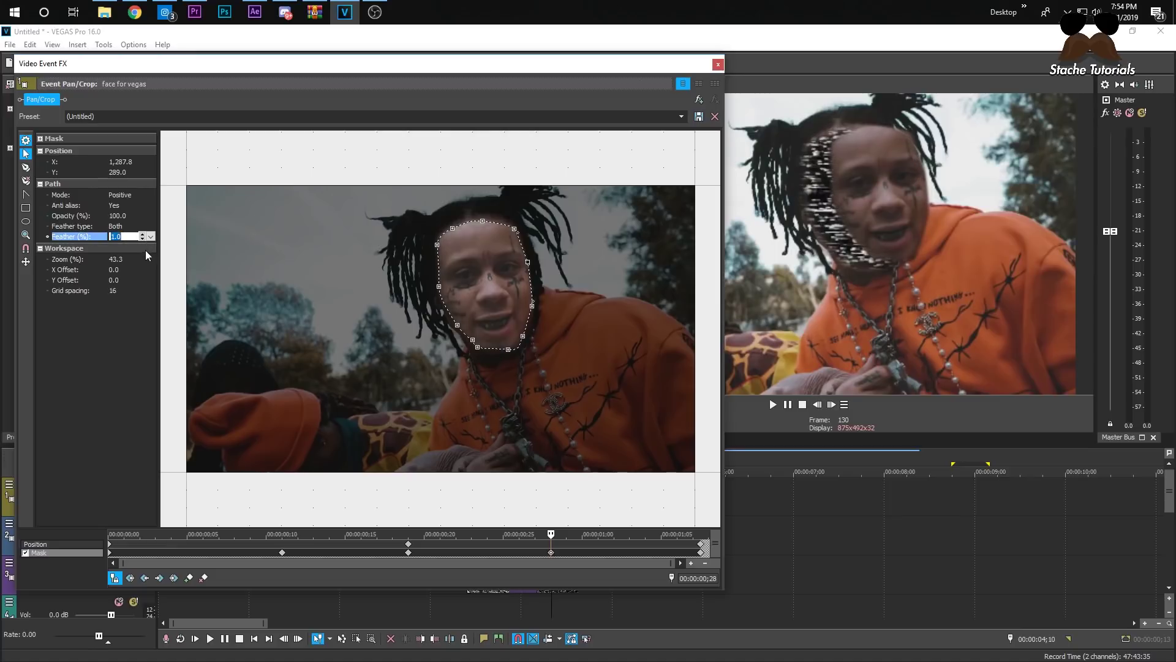
pyautogui.click(701, 552)
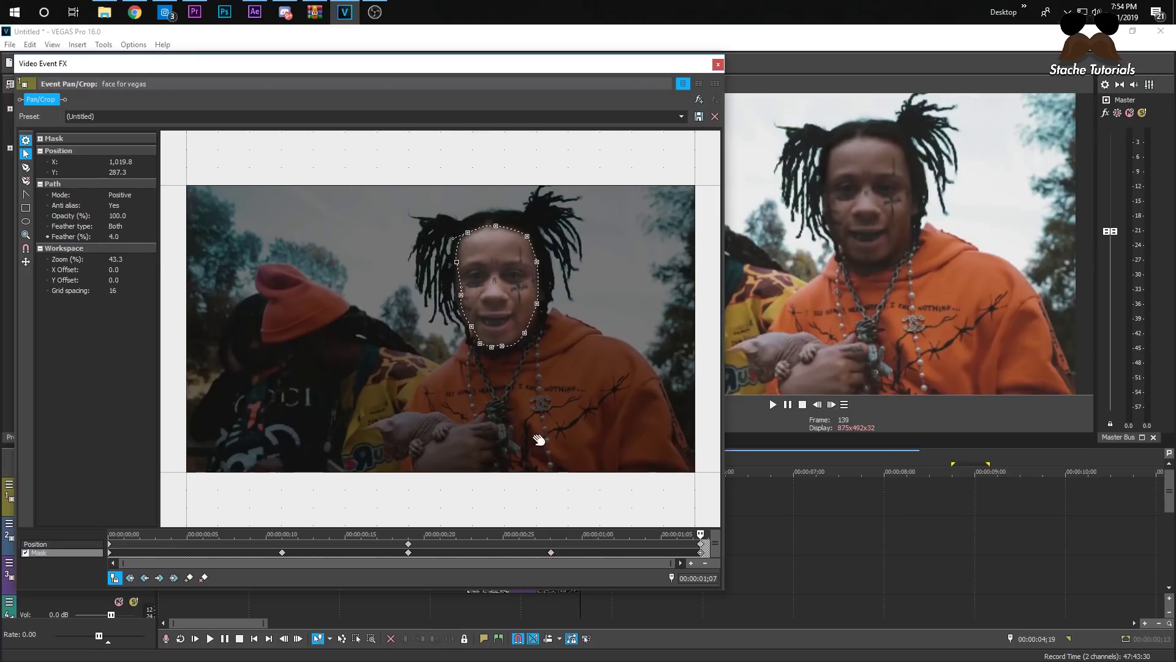
pyautogui.click(132, 236)
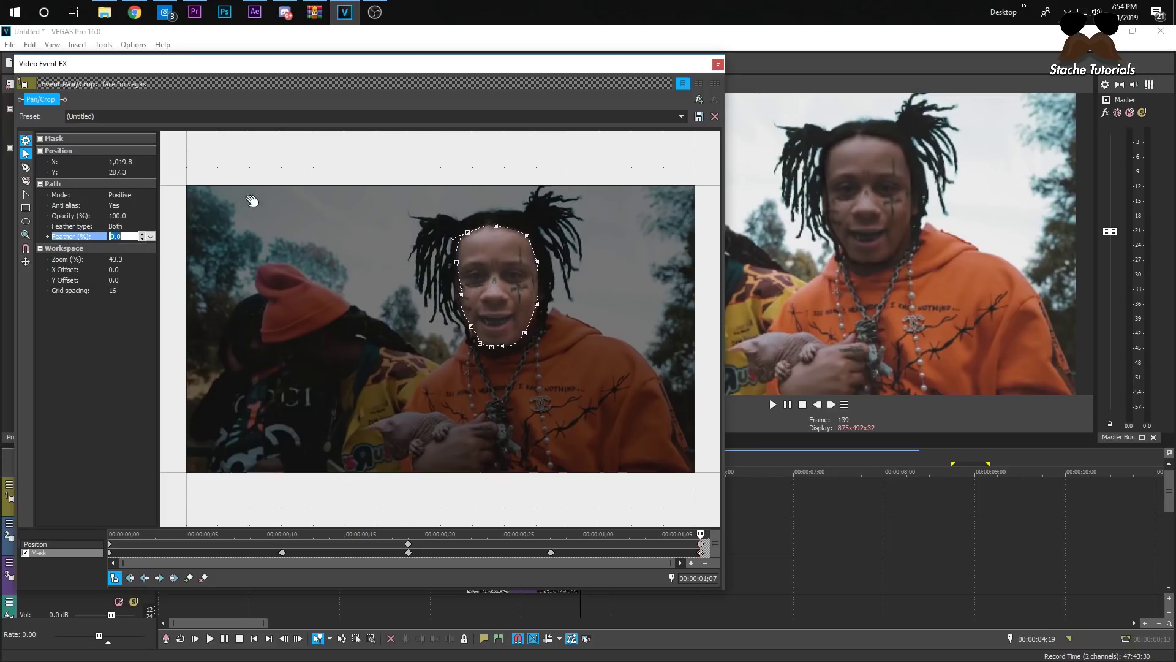
pyautogui.click(718, 64)
# Play the effect repeatedly from just before the clips and from their middle to check the sharper face edge
pyautogui.click(462, 496)
pyautogui.press('space')
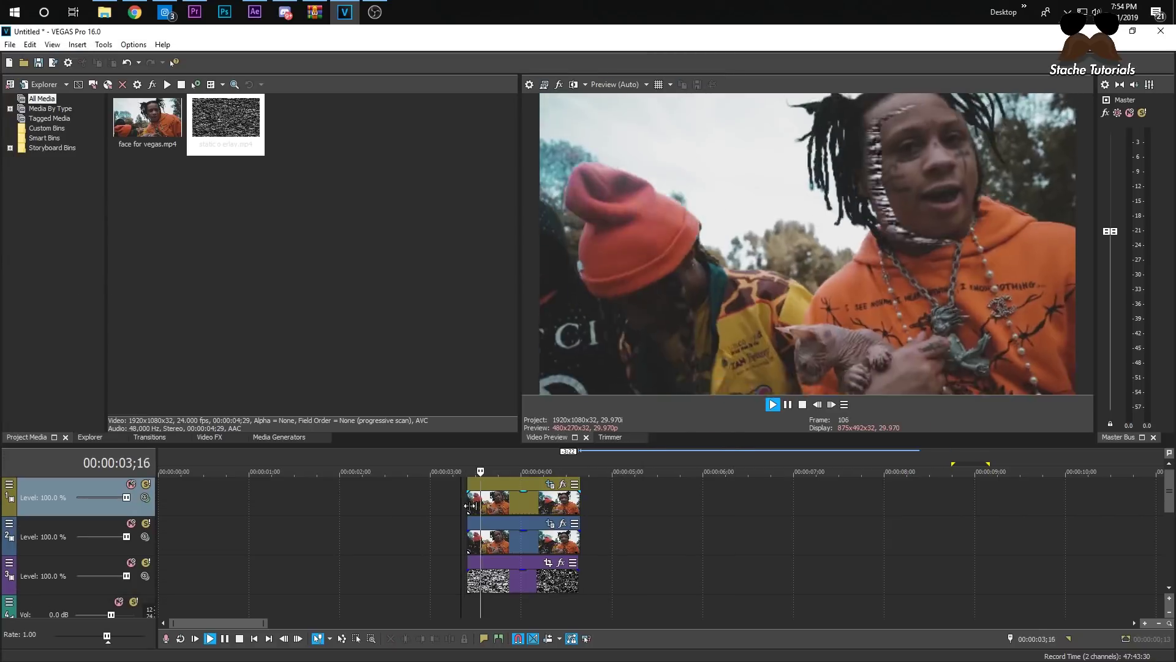
pyautogui.press('space')
pyautogui.press('space')
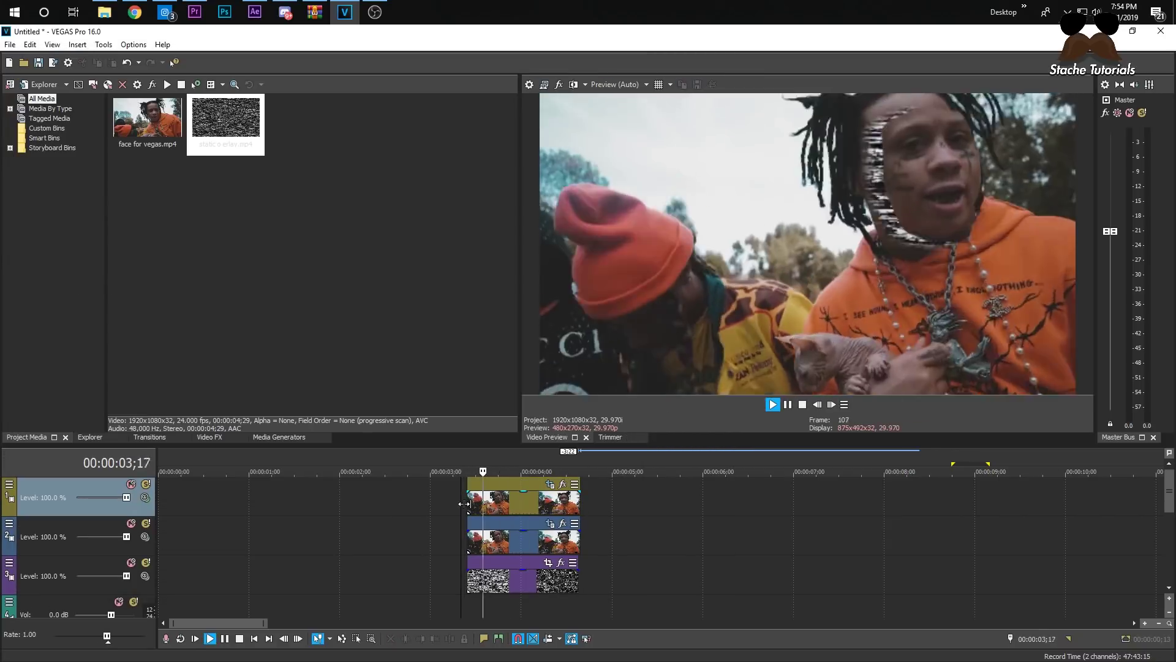
pyautogui.press('space')
pyautogui.press('space')
pyautogui.press('space')
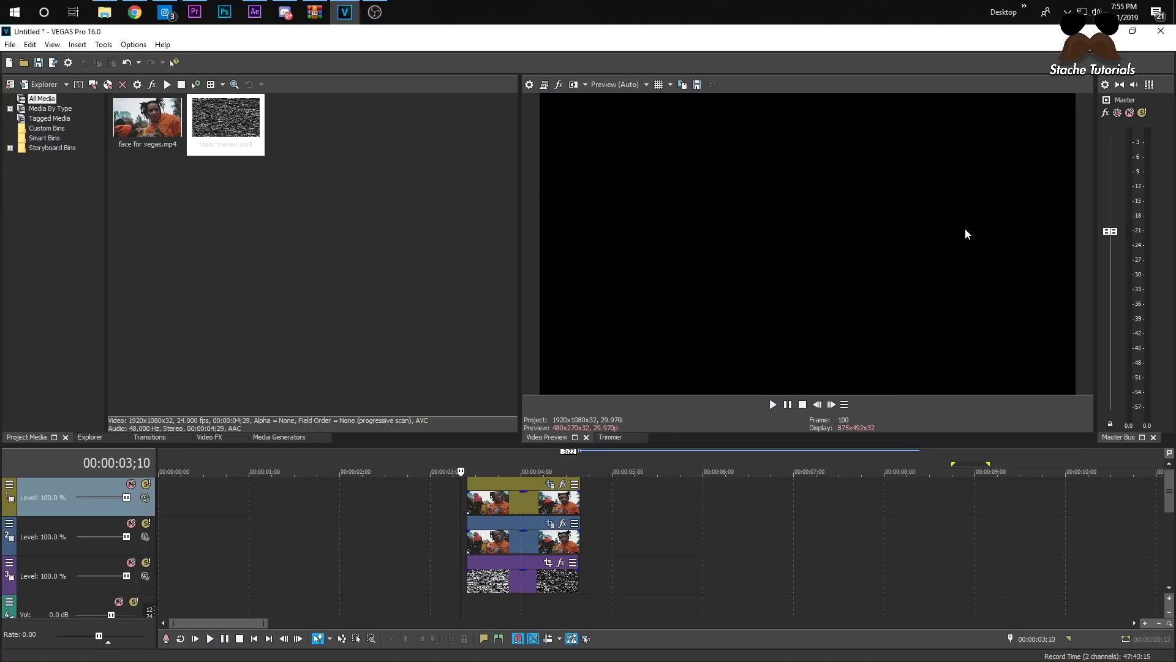
pyautogui.click(502, 496)
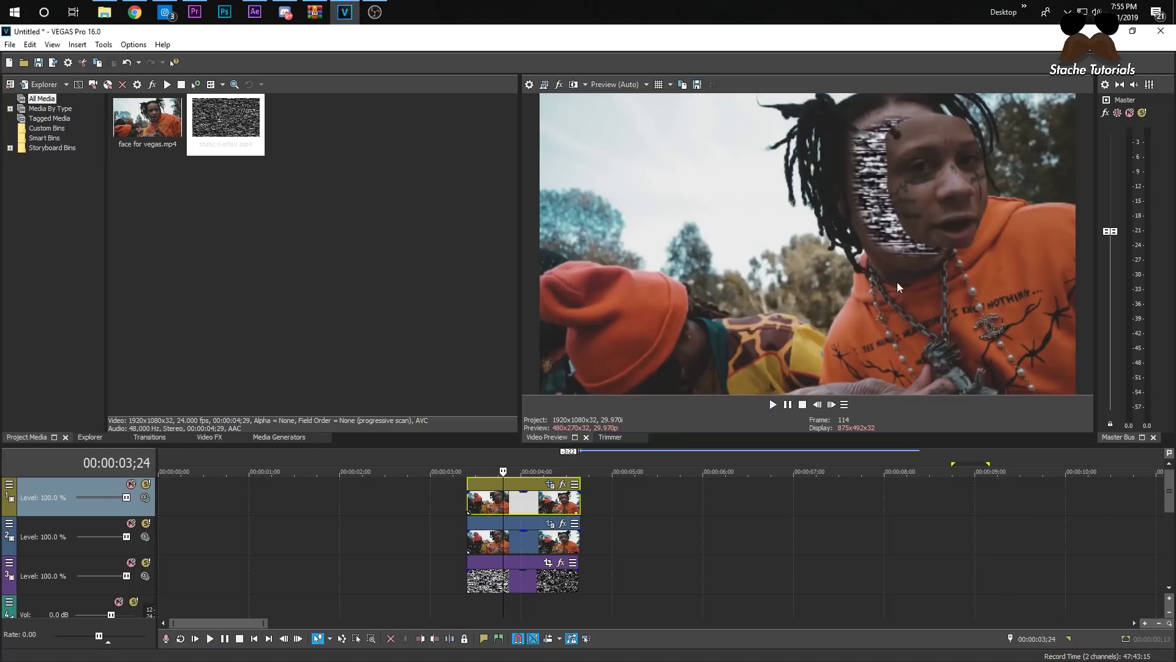
pyautogui.press('space')
pyautogui.press('space')
# Delete the static clip from the third track and add a default Checkerboard generated clip after the face clip on the top track
pyautogui.click(490, 579)
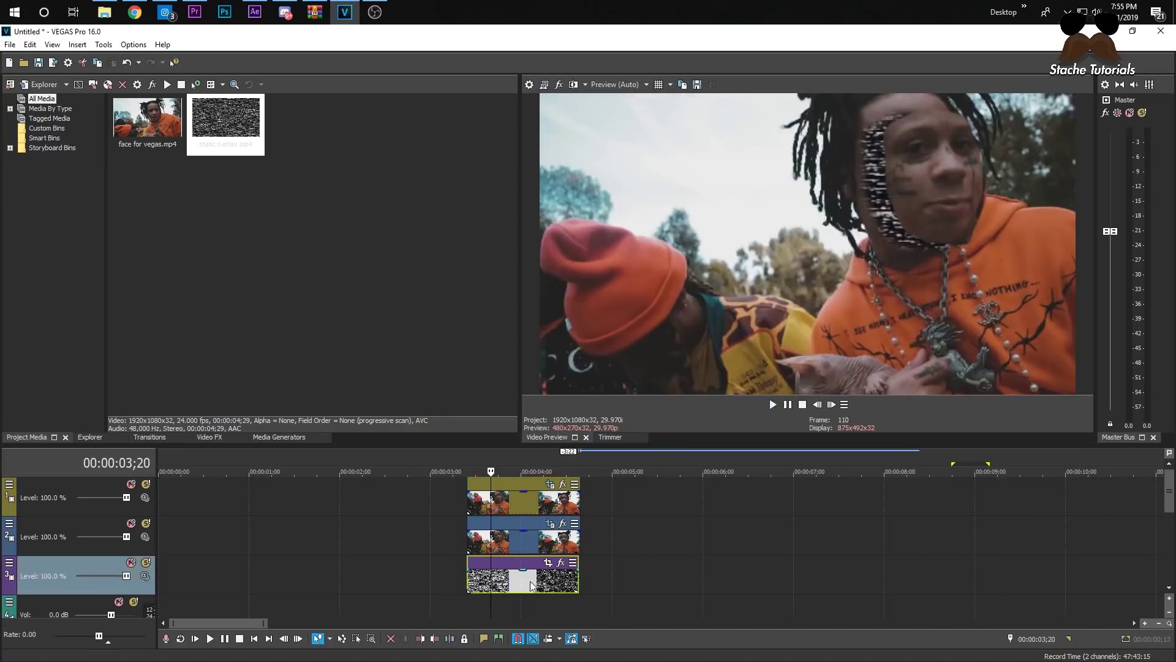
pyautogui.press('Delete')
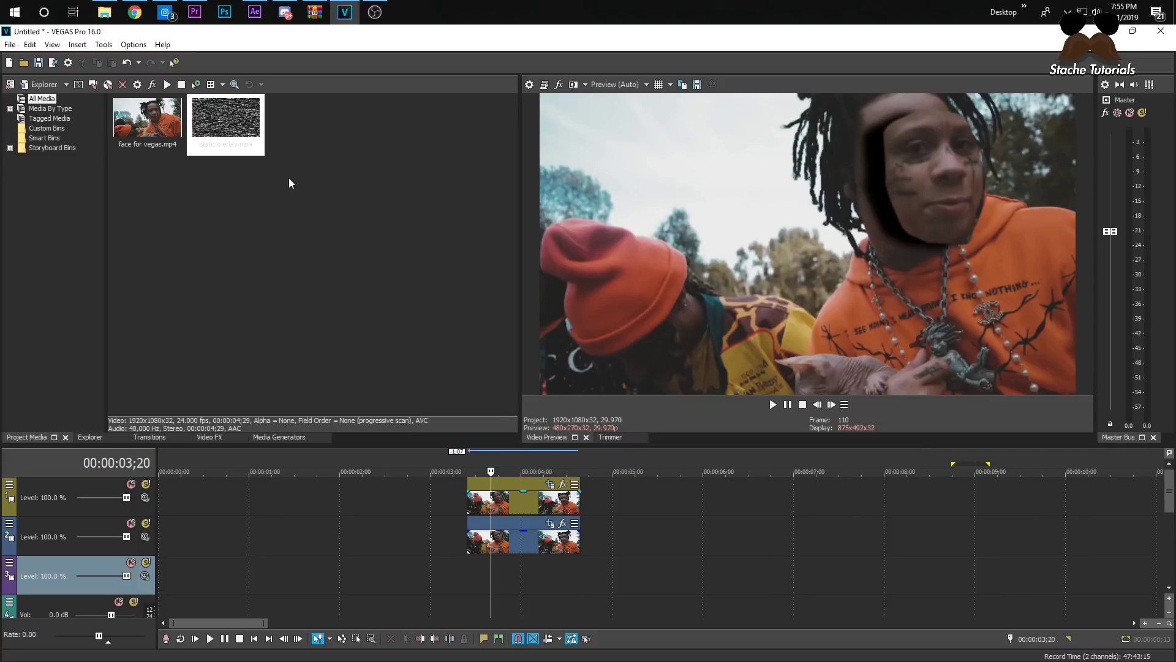
pyautogui.click(266, 436)
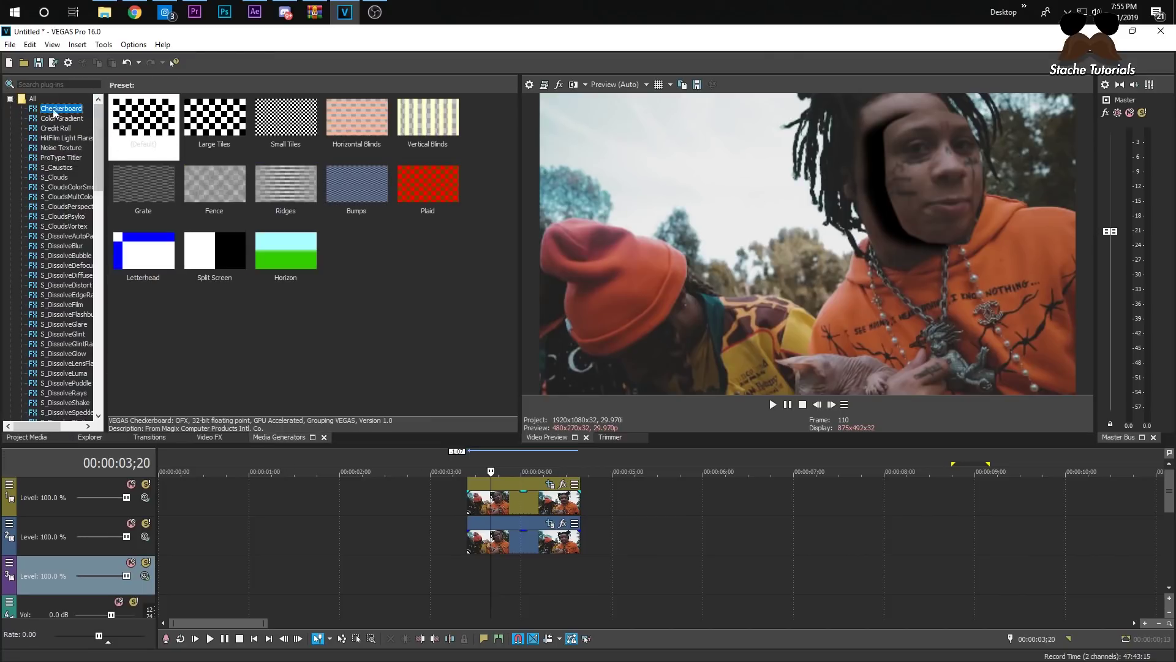
pyautogui.moveTo(153, 120); pyautogui.dragTo(380, 298)
pyautogui.moveTo(550, 496); pyautogui.dragTo(604, 498)
pyautogui.click(745, 175)
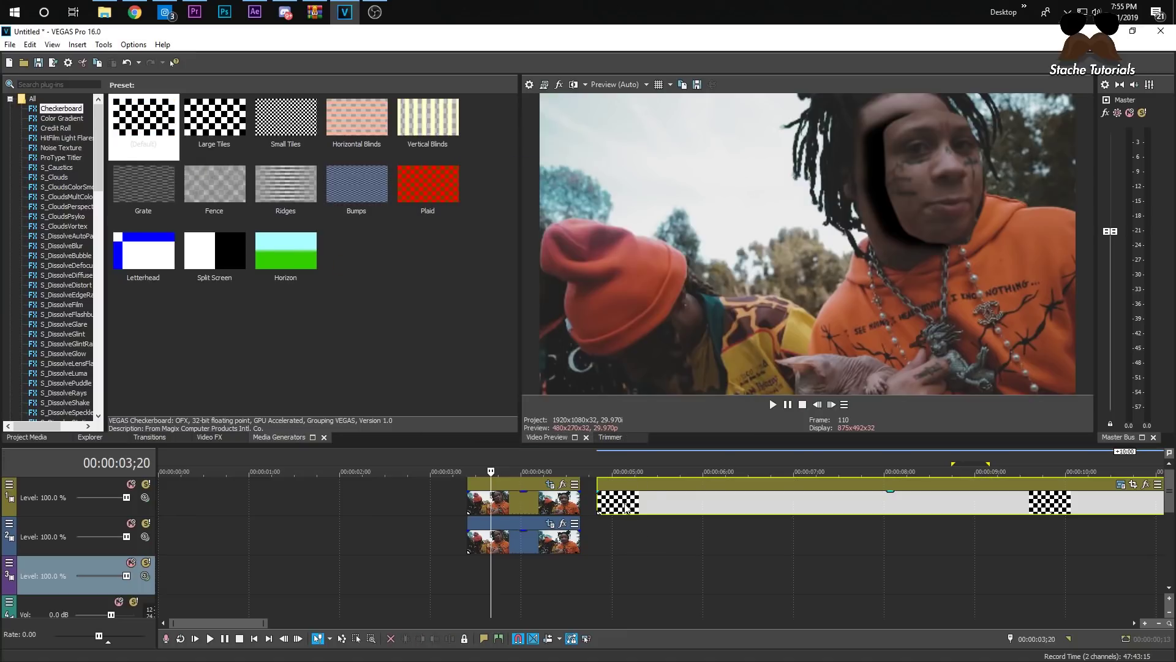
# Search the video effects for "vhs" and apply uni.VHS to the checkerboard clip
pyautogui.click(645, 500)
pyautogui.click(199, 437)
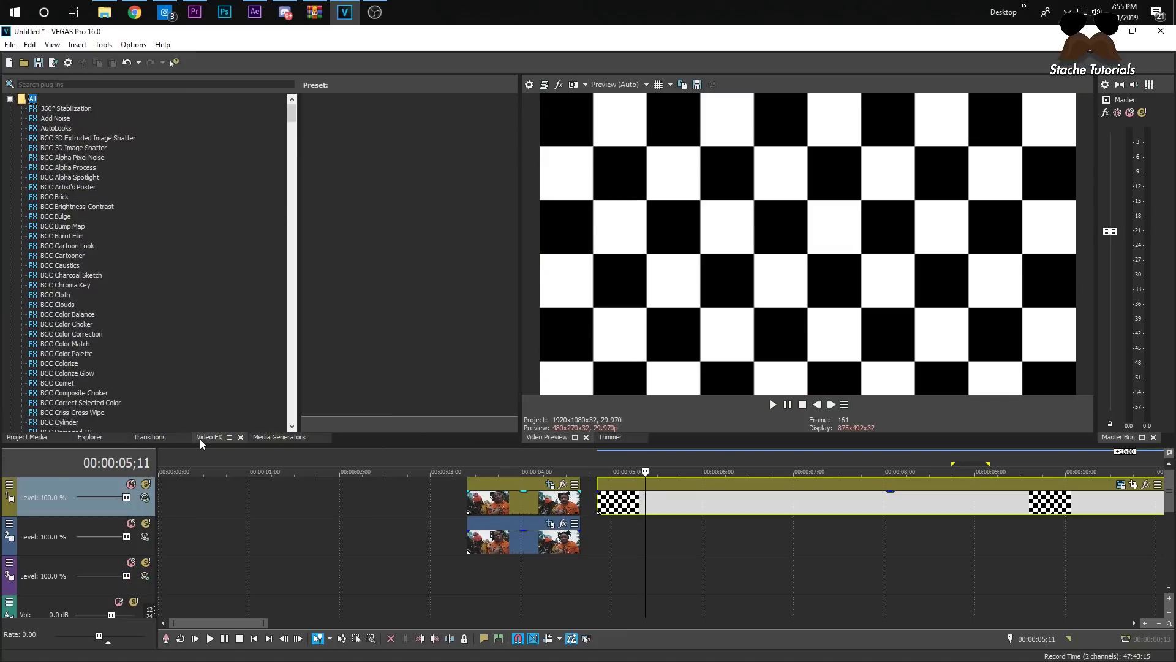
pyautogui.click(69, 84)
pyautogui.write('vhs')
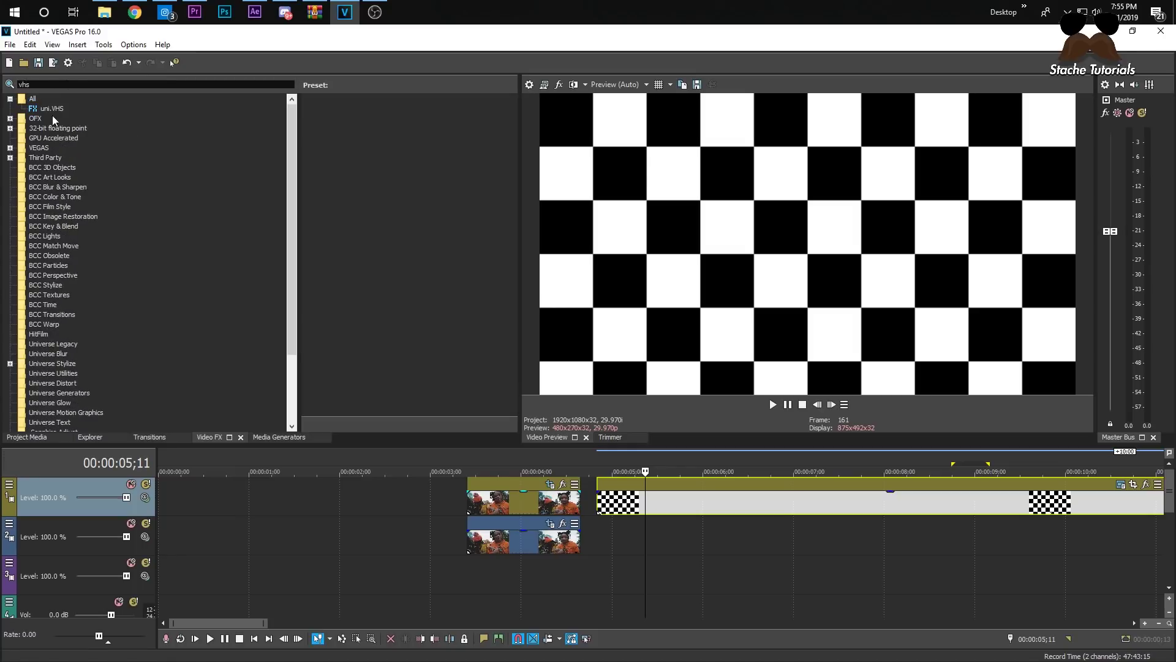
pyautogui.click(52, 108)
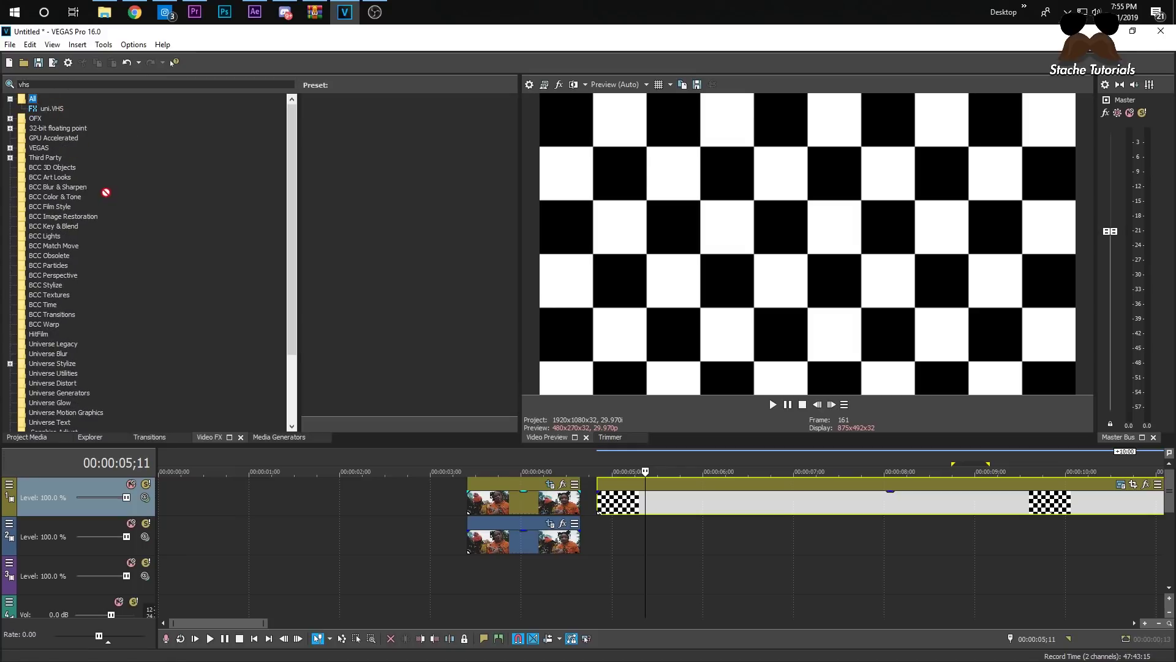
pyautogui.moveTo(56, 108); pyautogui.dragTo(658, 503)
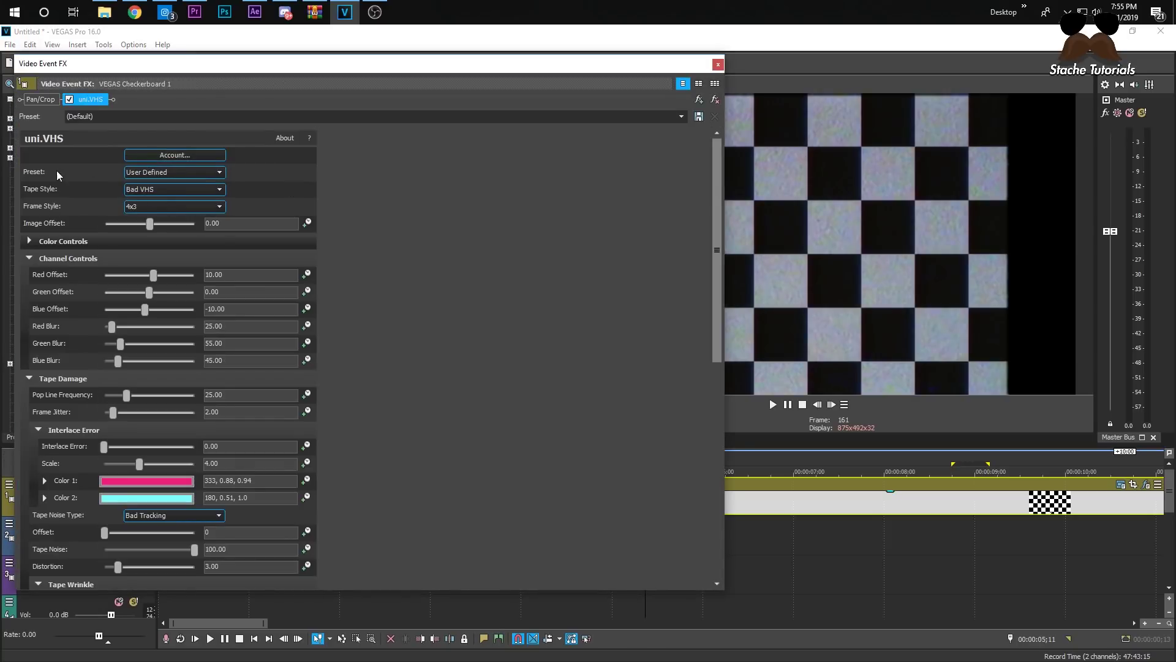
# Set the uni.VHS effect to the Blank Tape preset with the Original frame style
pyautogui.click(165, 172)
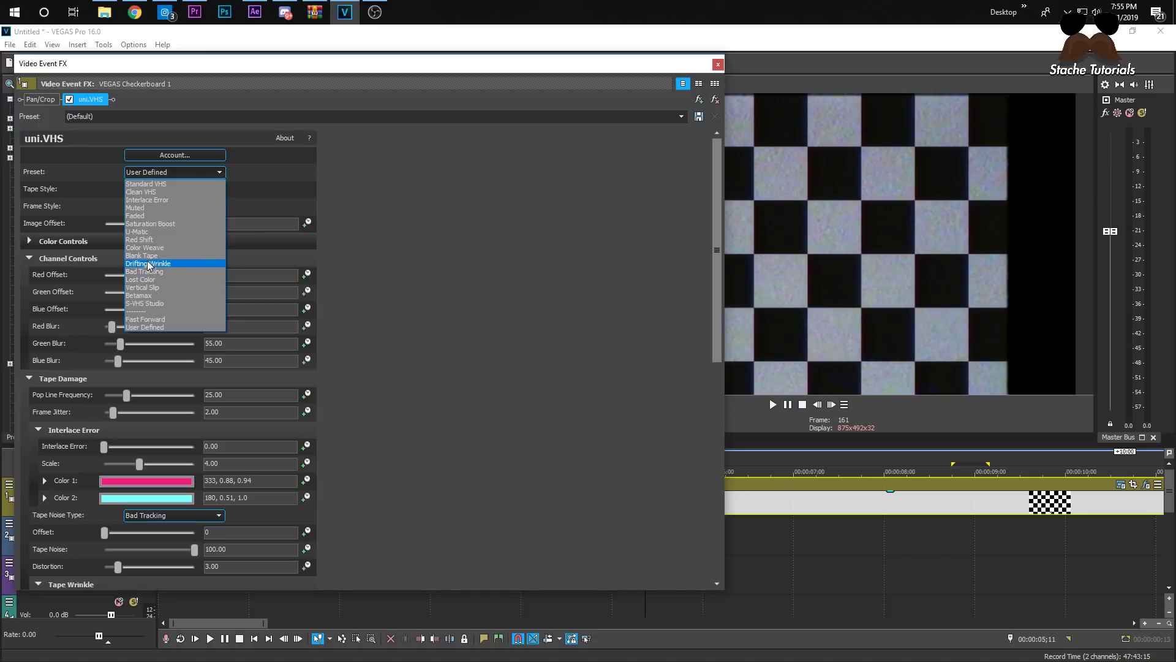
pyautogui.click(202, 255)
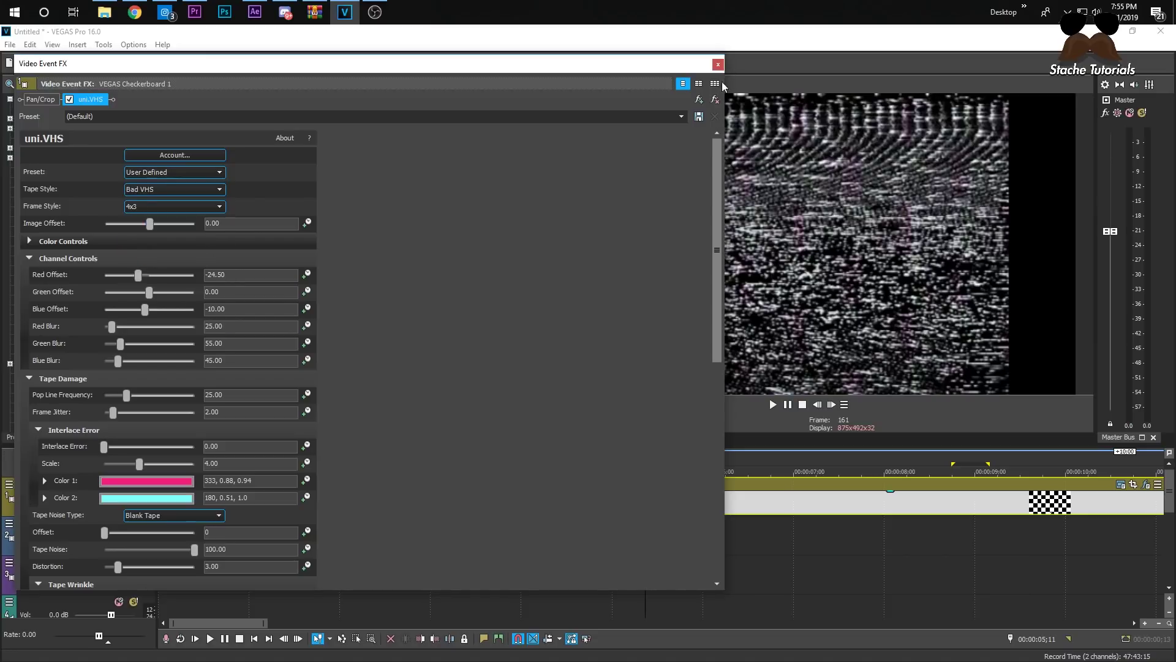
pyautogui.click(158, 190)
pyautogui.click(147, 189)
pyautogui.click(175, 172)
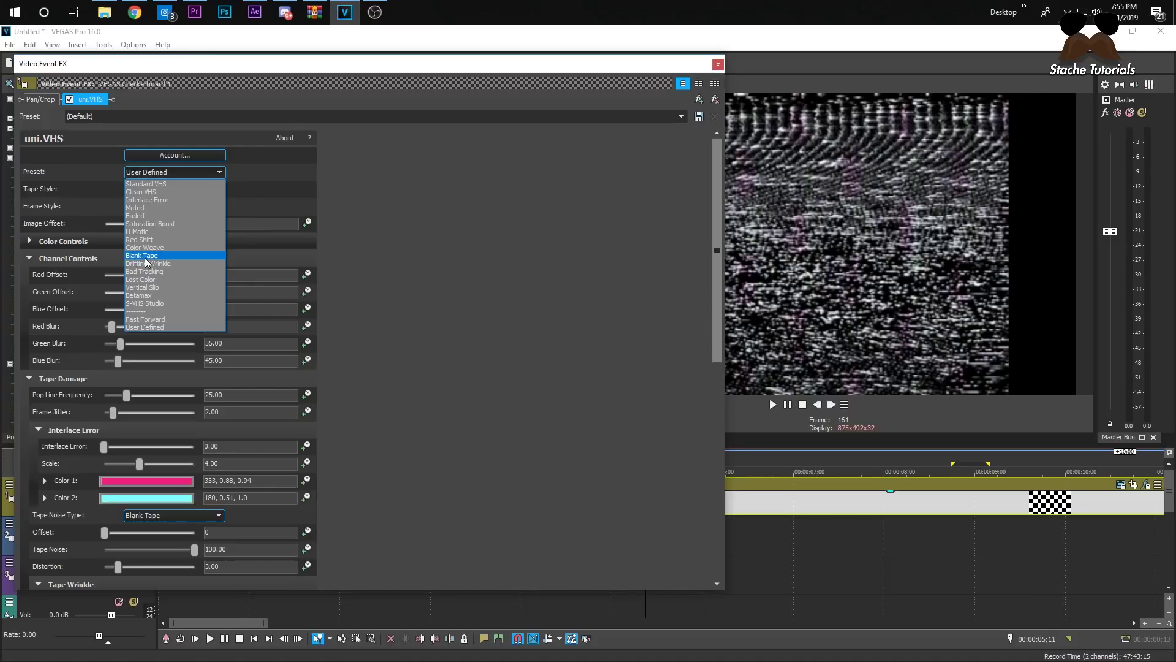
pyautogui.click(147, 262)
pyautogui.click(160, 207)
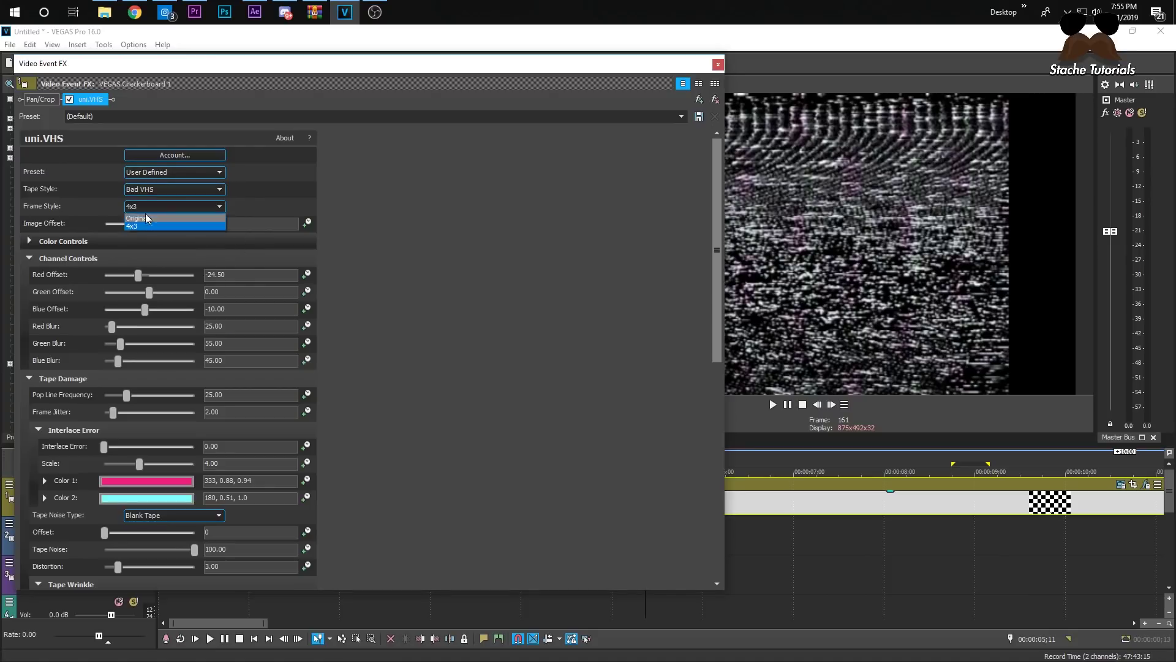
pyautogui.click(150, 222)
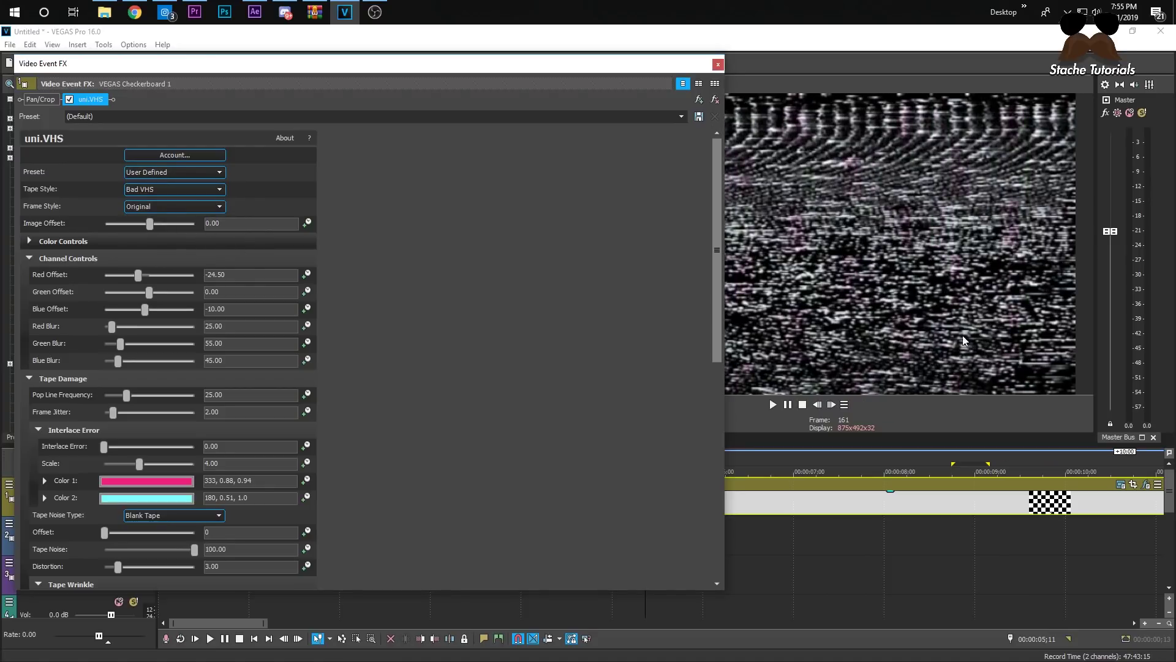
# Try the tape style options of uni.VHS, close the effect settings, and play the generated static
pyautogui.click(154, 189)
pyautogui.click(148, 201)
pyautogui.click(153, 189)
pyautogui.click(148, 233)
pyautogui.click(718, 65)
pyautogui.press('space')
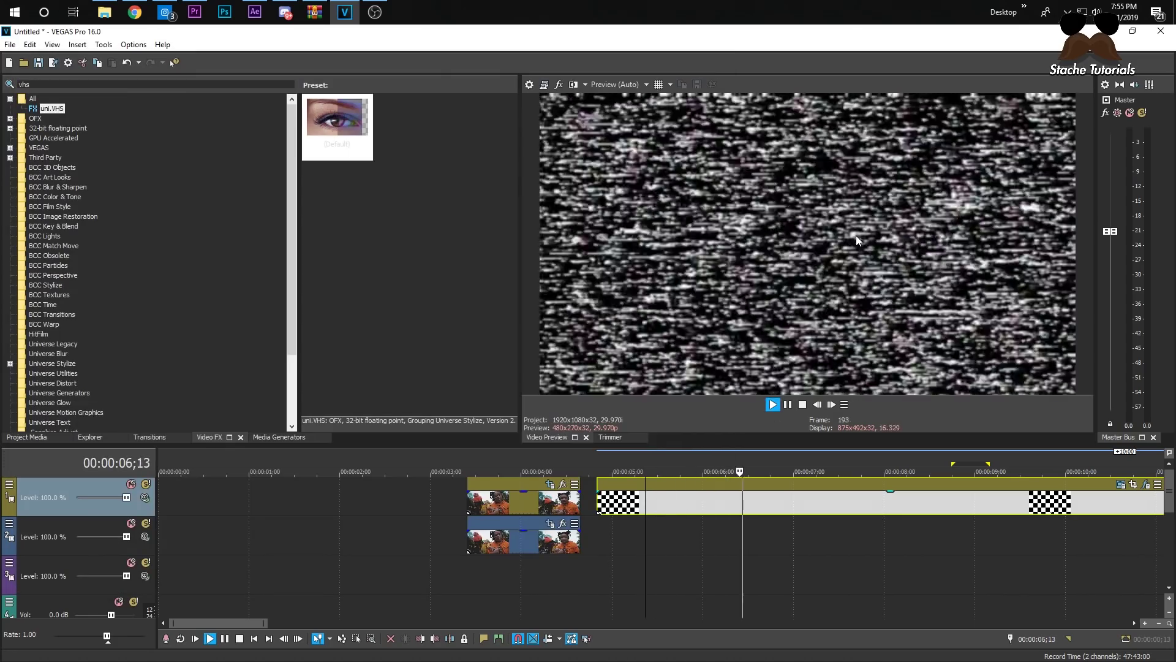
pyautogui.press('space')
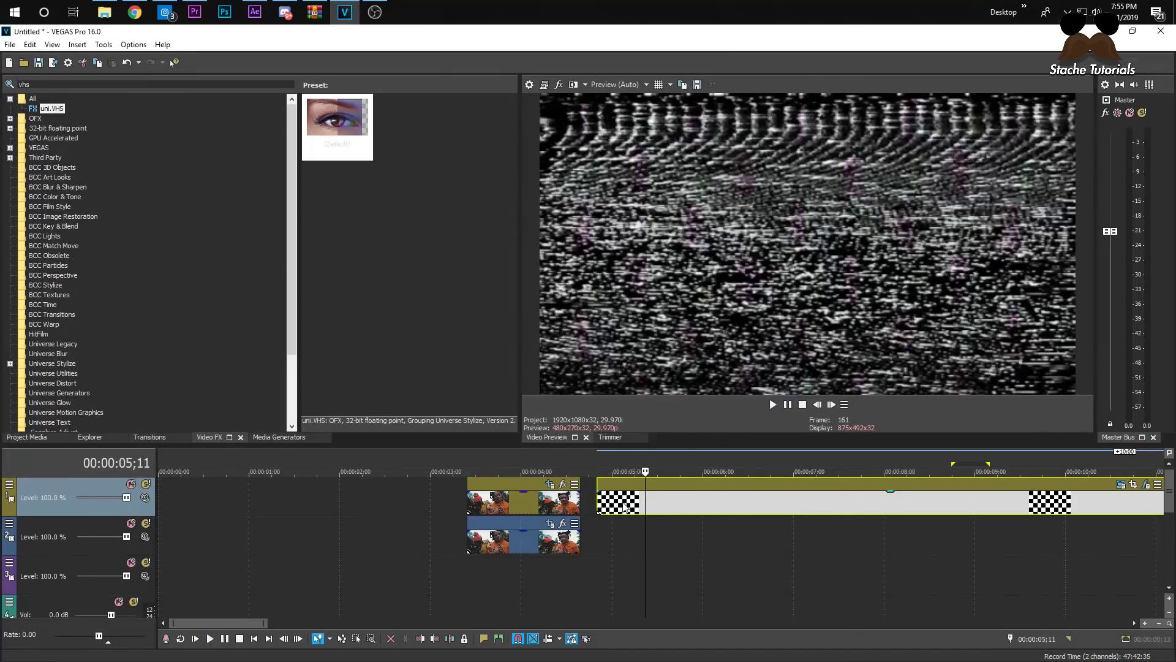
# Move the generated static clip to the third track, aligned with the start of the face clips, and preview the composite
pyautogui.moveTo(625, 509); pyautogui.dragTo(495, 579)
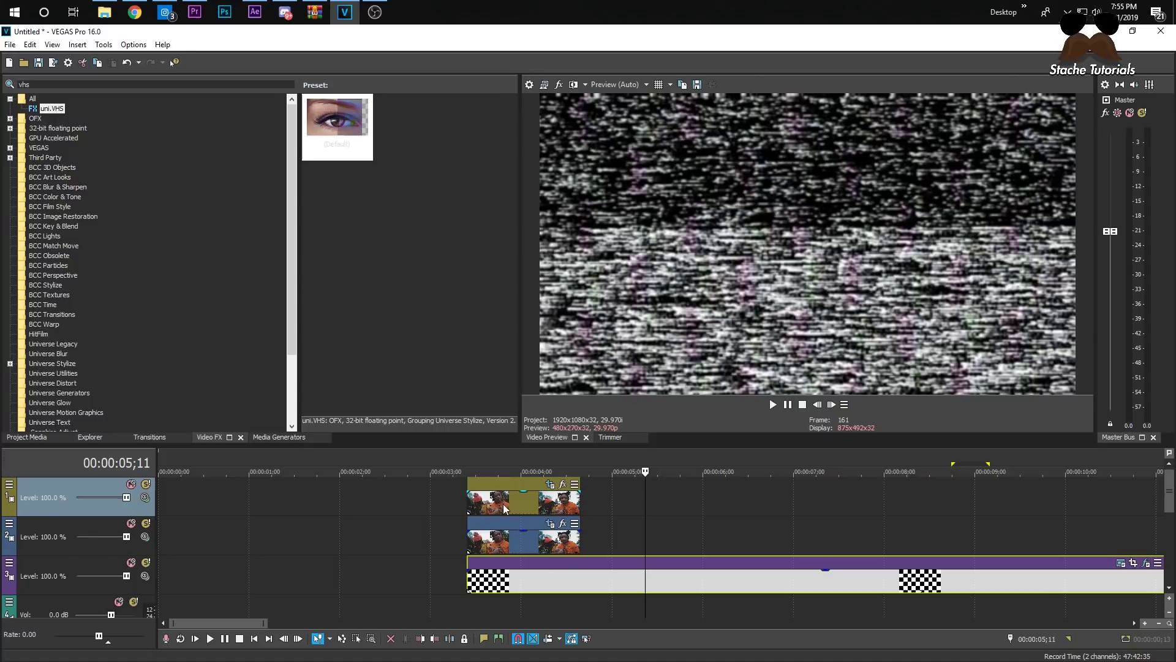
pyautogui.click(472, 510)
pyautogui.press('space')
pyautogui.press('space')
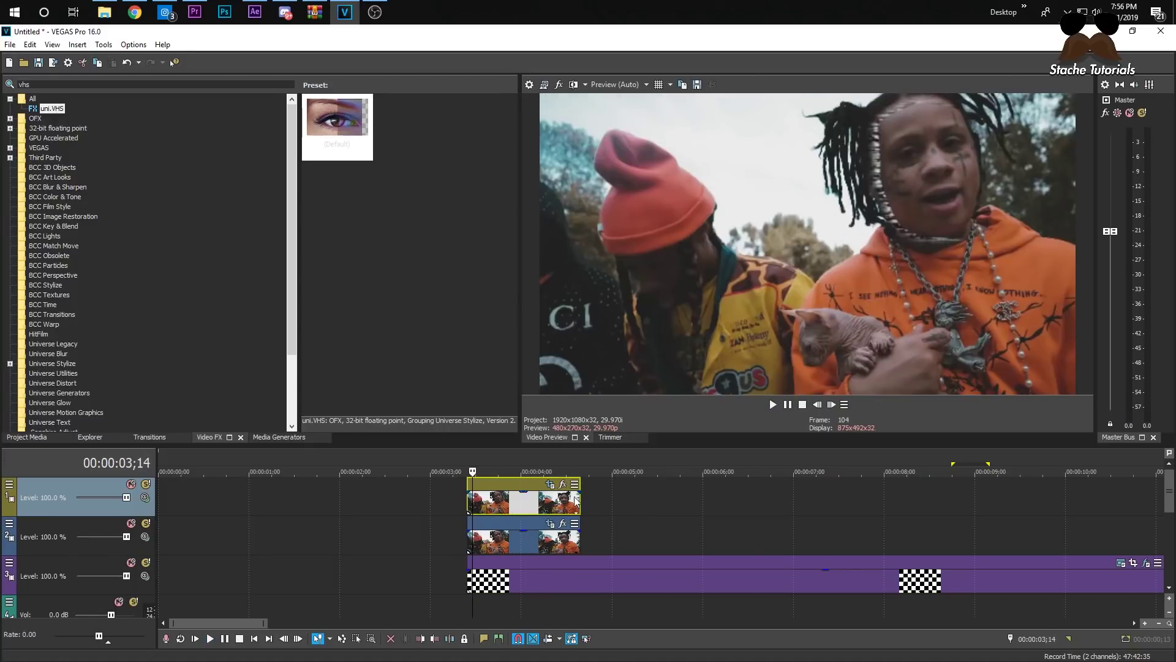
pyautogui.press('space')
pyautogui.press('space')
pyautogui.press('space')
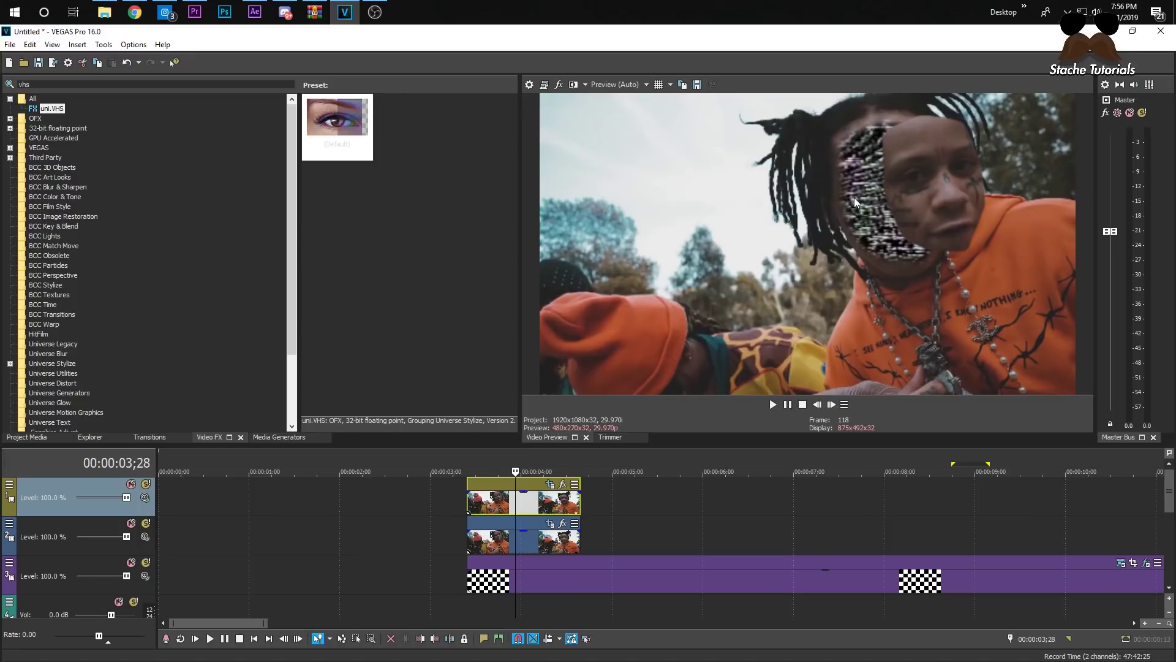
# Search the video effects for "tint" and apply S_Tint to the checkerboard clip on the third track
pyautogui.click(538, 576)
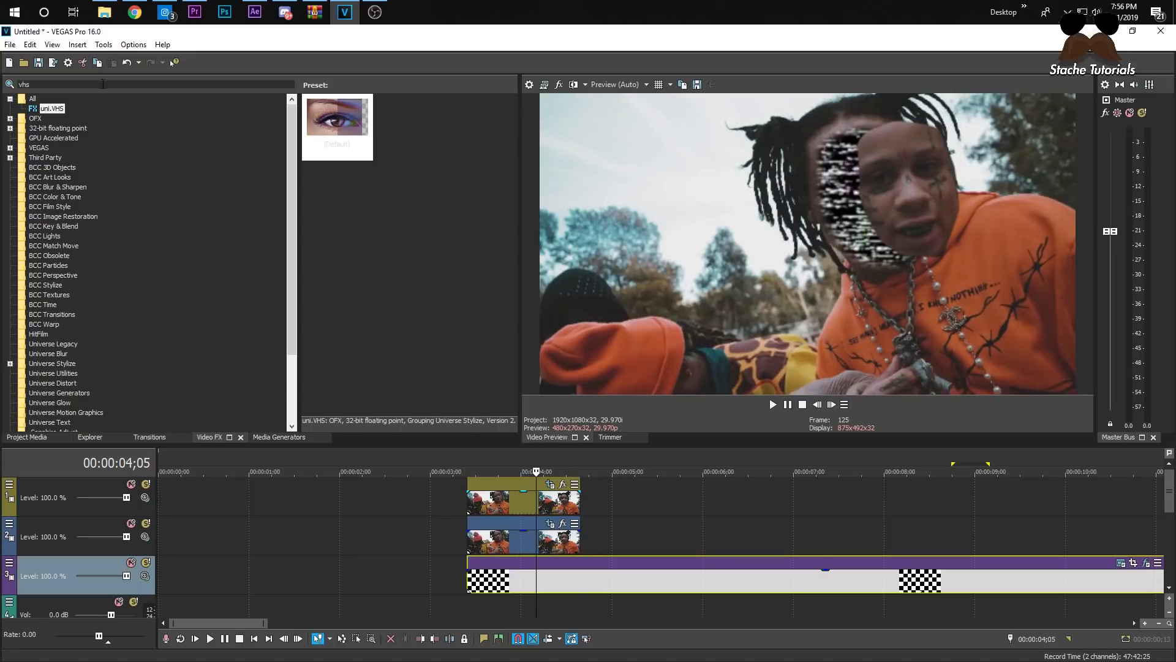
pyautogui.click(102, 84)
pyautogui.press('BackSpace')
pyautogui.write('t')
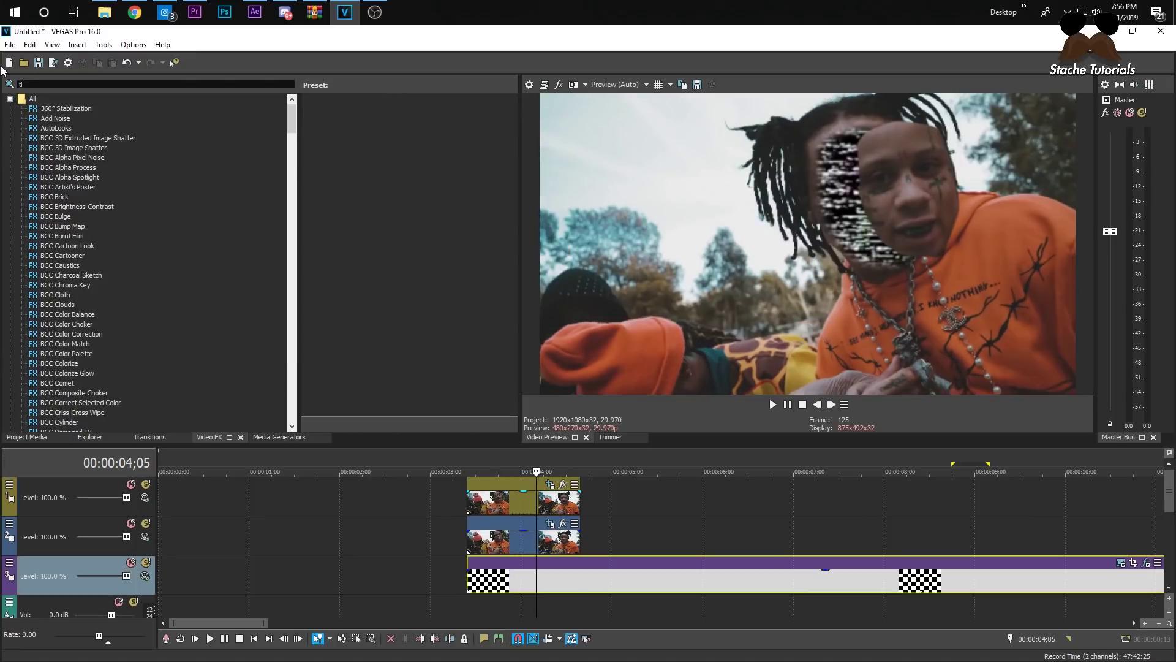
pyautogui.write('int')
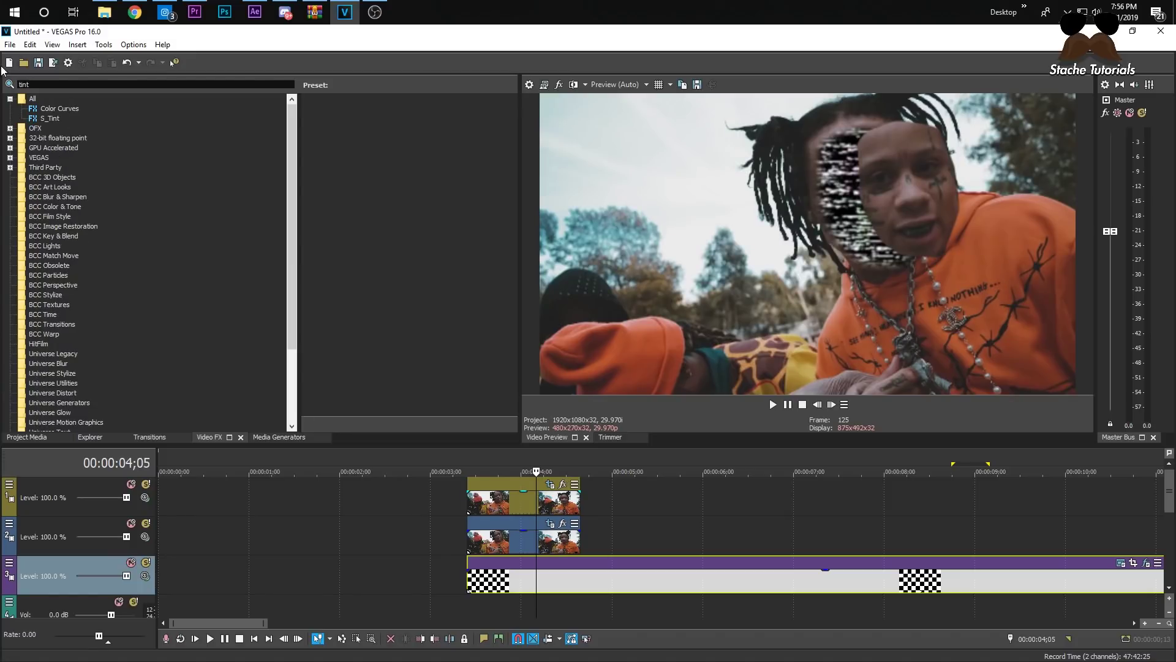
pyautogui.moveTo(58, 121); pyautogui.dragTo(372, 350)
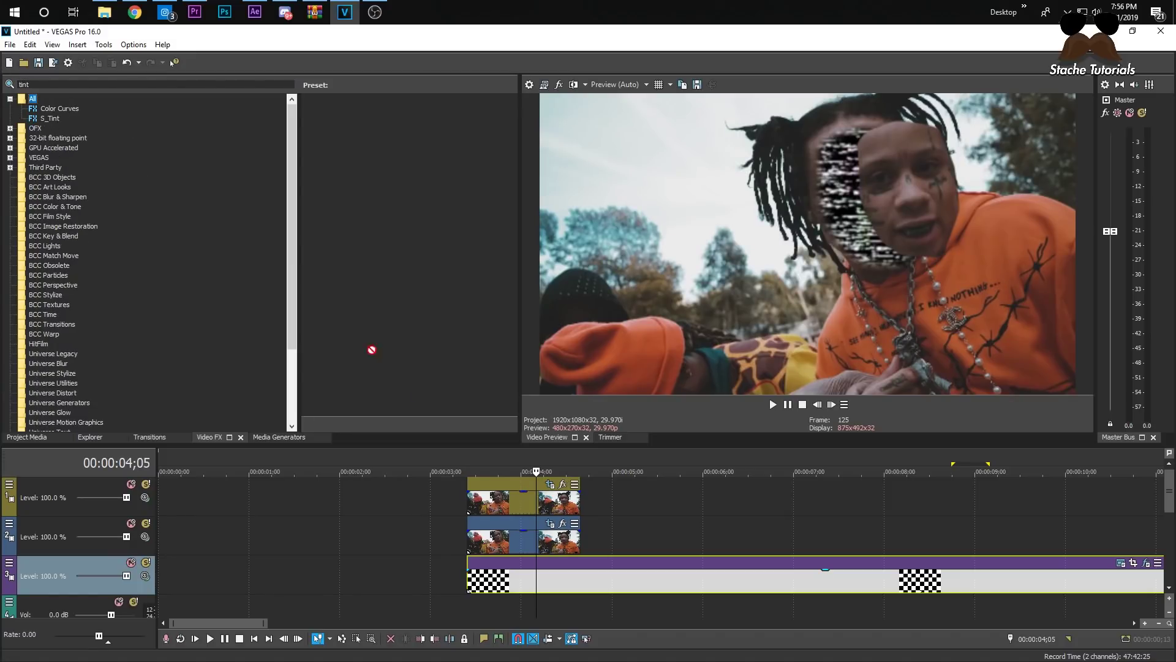
pyautogui.click(50, 118)
pyautogui.moveTo(327, 147); pyautogui.dragTo(554, 571)
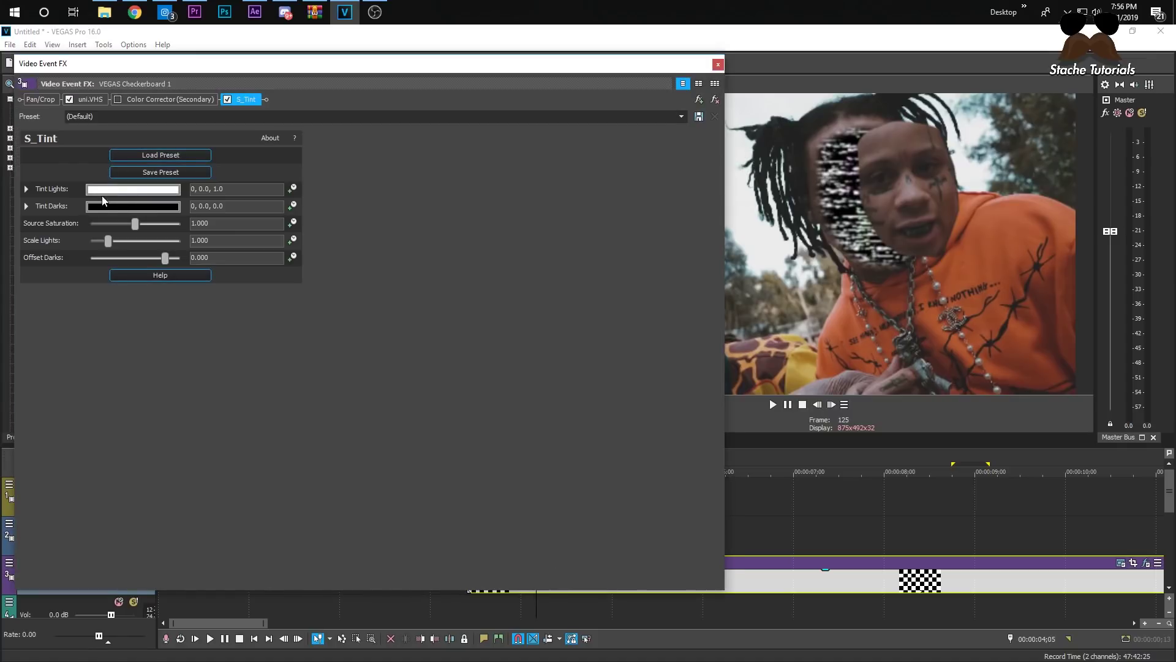
# Set the Tint Lights color of S_Tint to bright red with HSV values 0, 0.91, 0.96
pyautogui.click(149, 189)
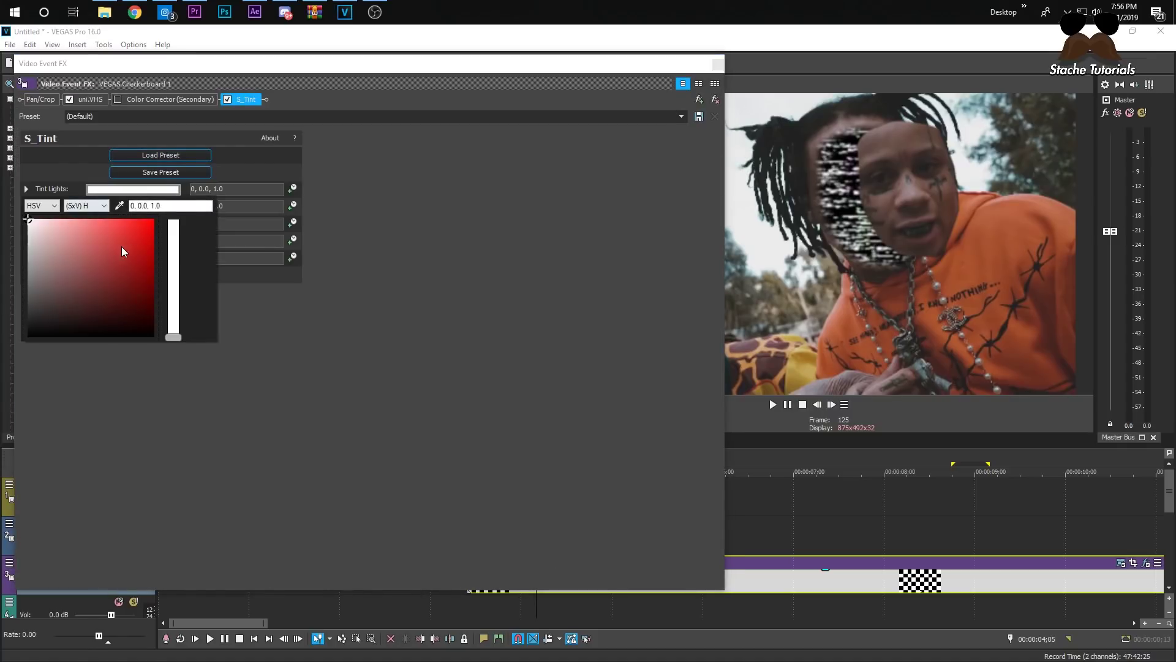
pyautogui.click(103, 258)
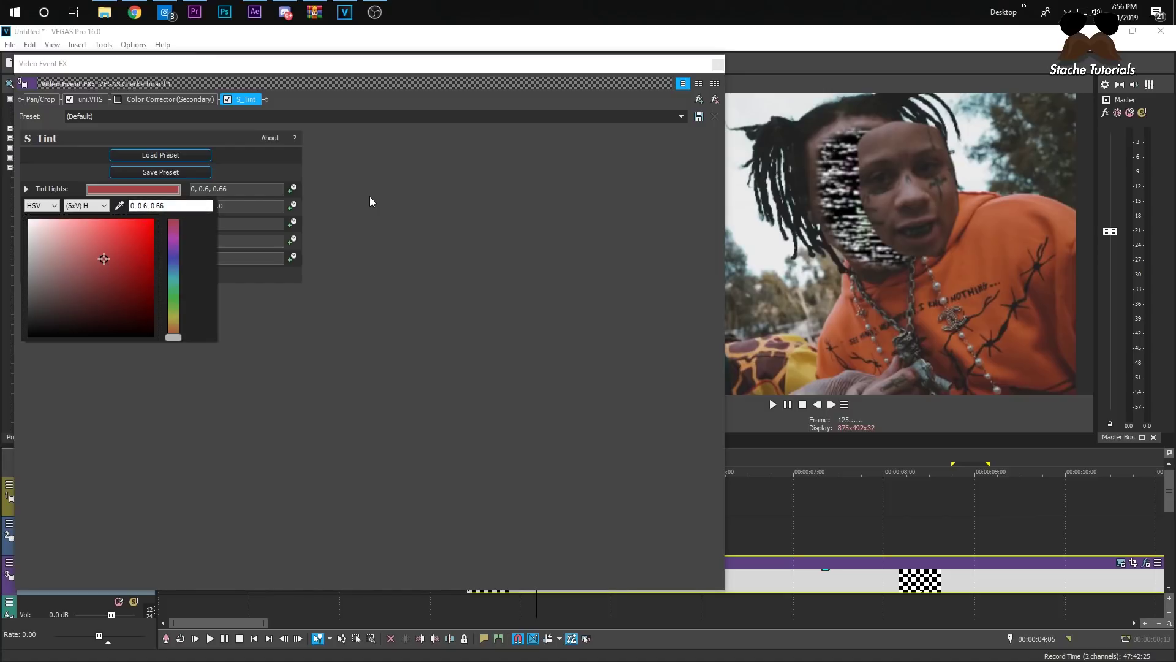
pyautogui.click(143, 224)
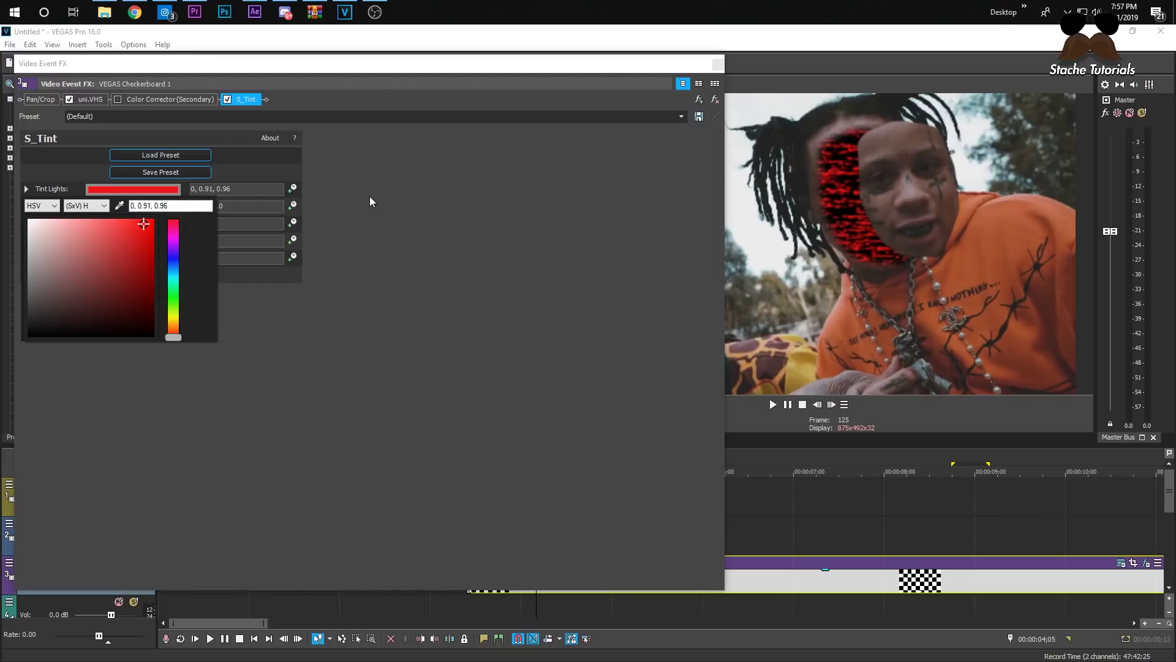
pyautogui.click(719, 77)
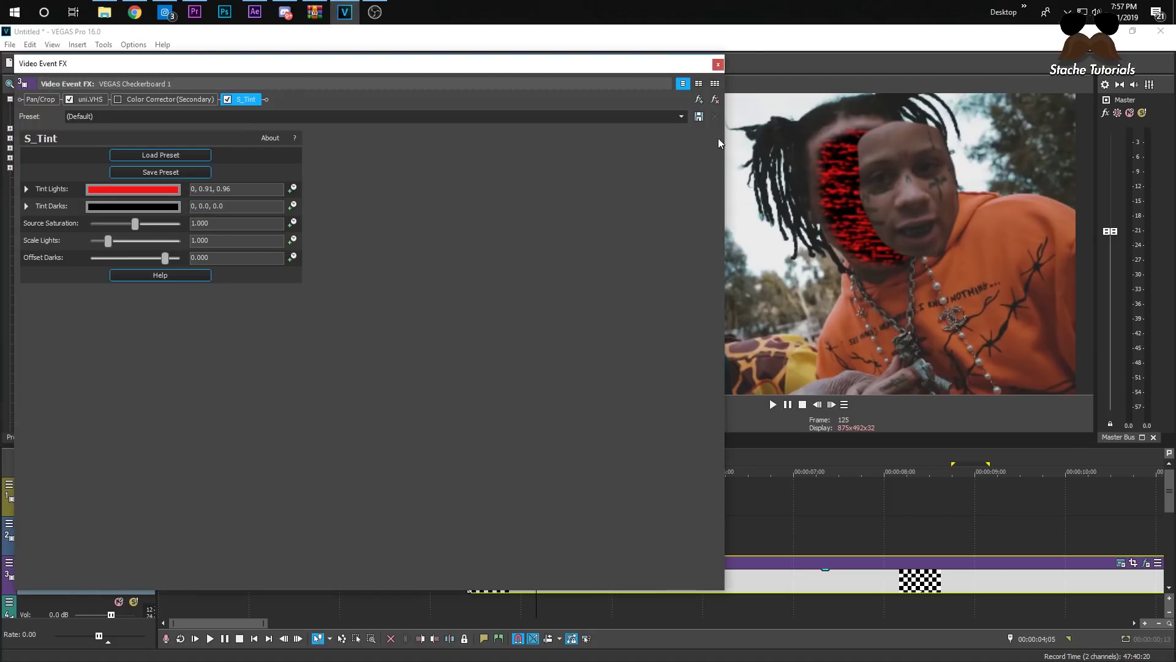
# Set the Tint Darks color of S_Tint to blue with HSV values 231, 0.85, 0.69 and close the effect settings
pyautogui.click(103, 209)
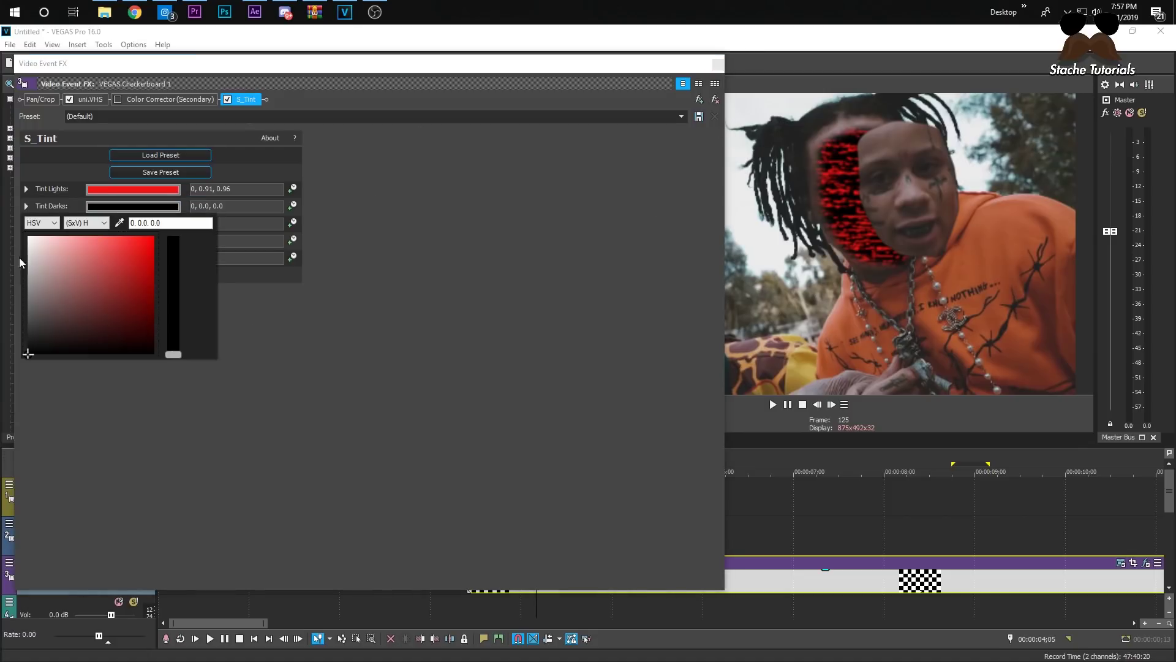
pyautogui.click(28, 239)
pyautogui.click(125, 338)
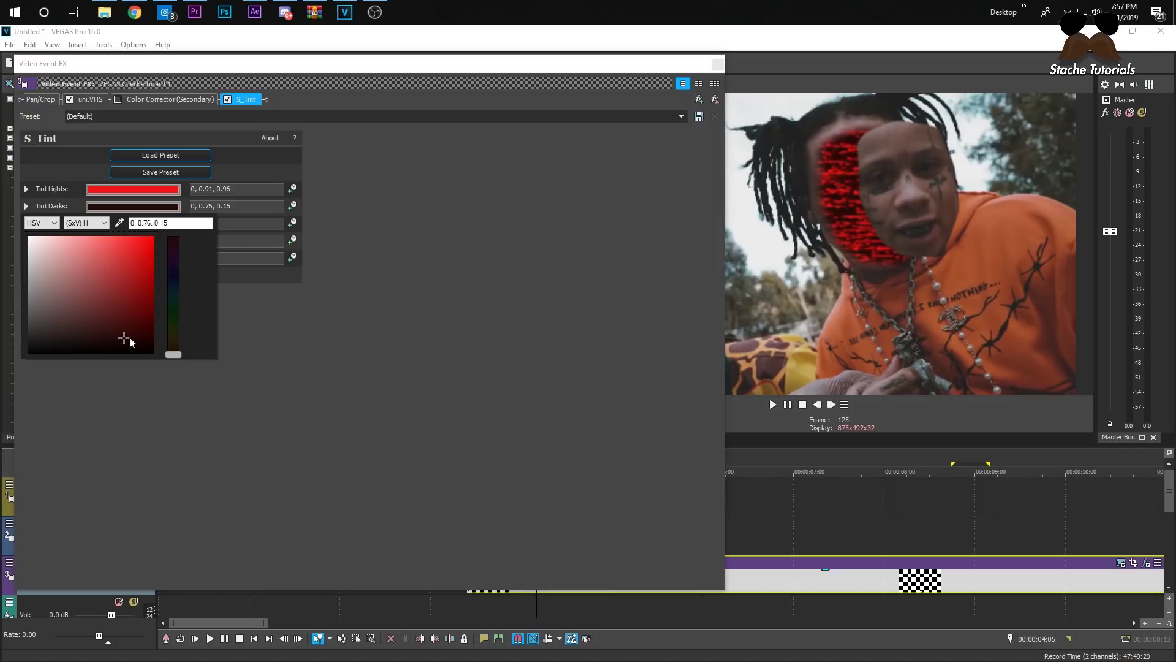
pyautogui.moveTo(129, 344); pyautogui.dragTo(164, 368)
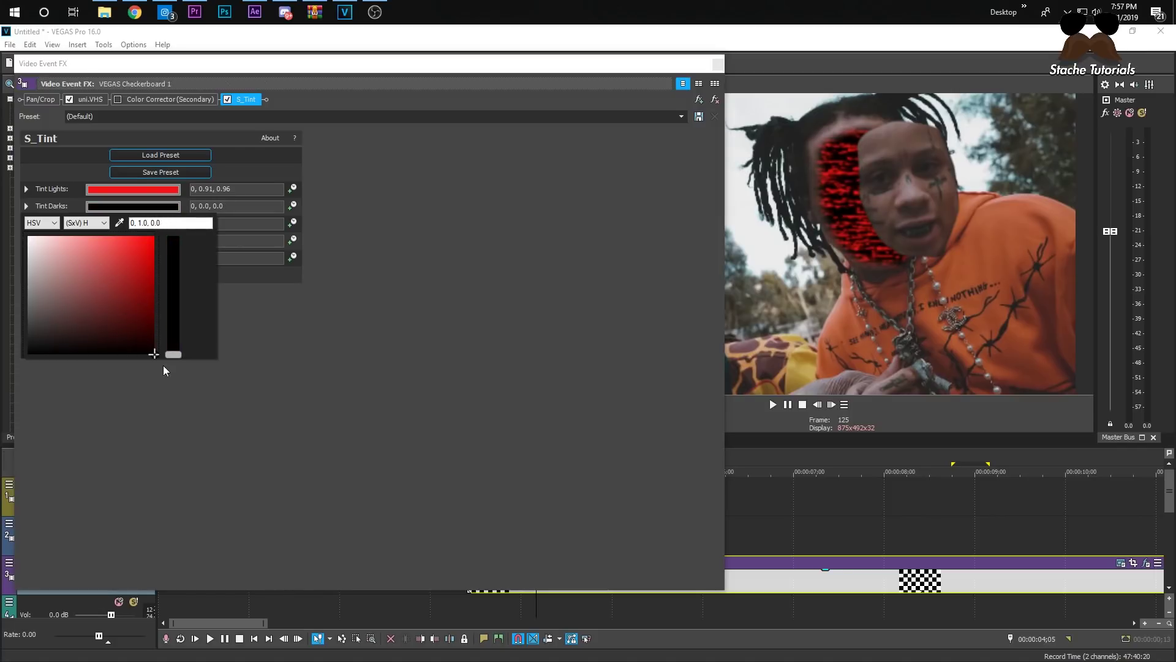
pyautogui.click(178, 281)
pyautogui.click(135, 273)
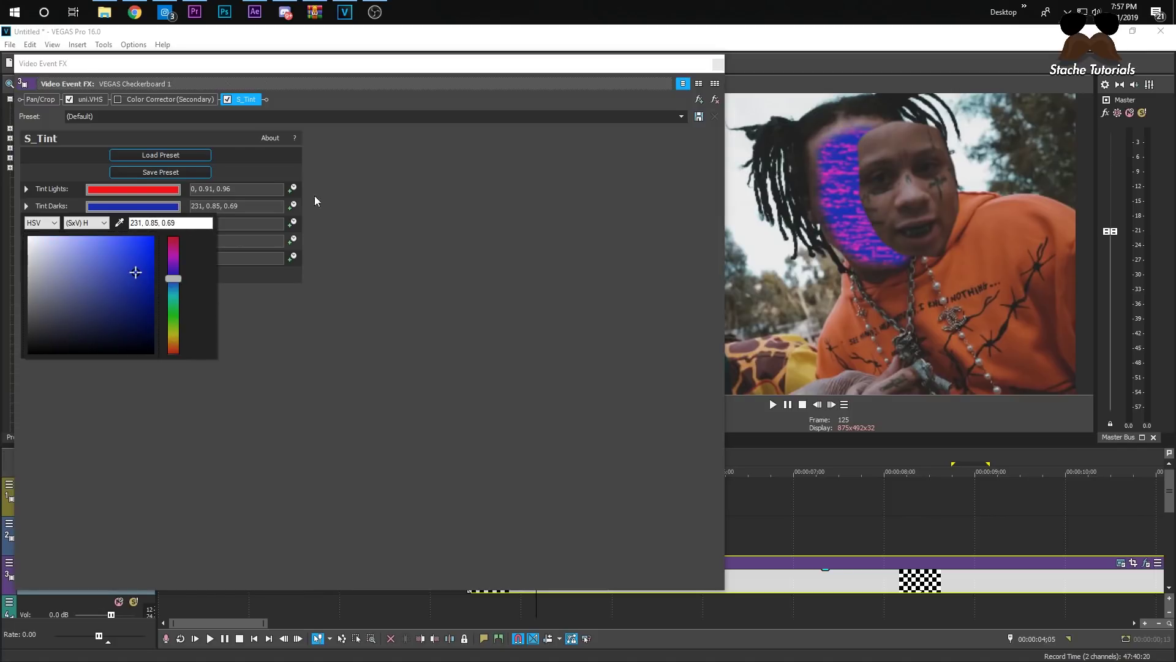
pyautogui.click(718, 66)
pyautogui.click(718, 65)
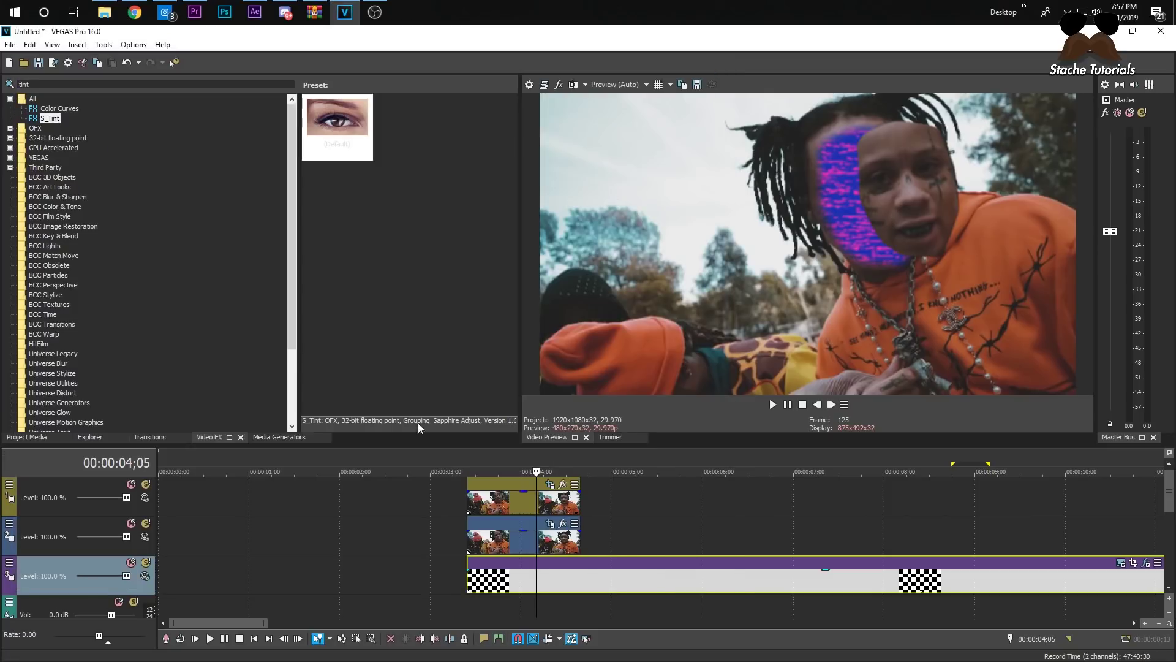
# Play back the face effect with the tinted static, stop playback, and switch to OBS
pyautogui.press('space')
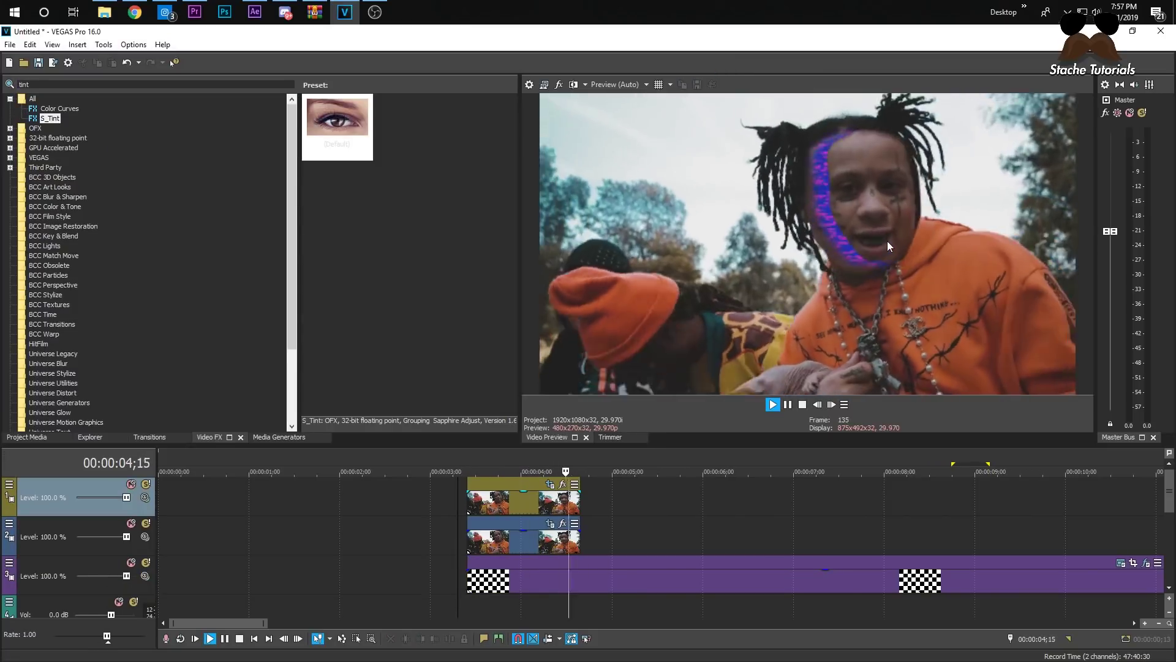
pyautogui.press('space')
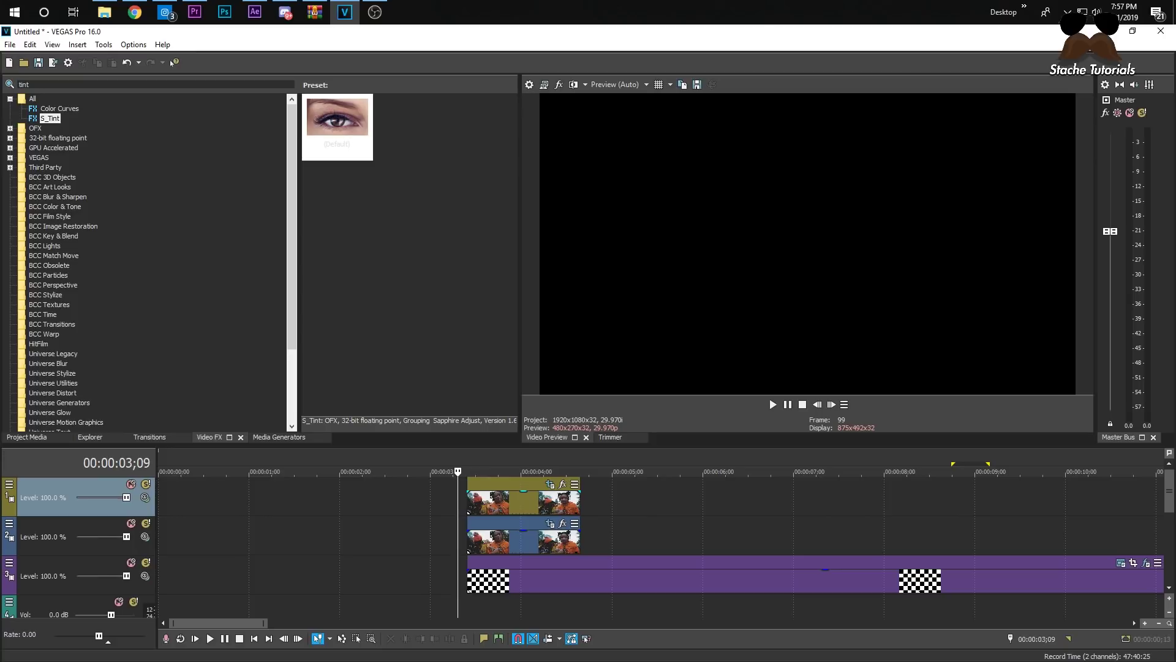
pyautogui.click(375, 12)
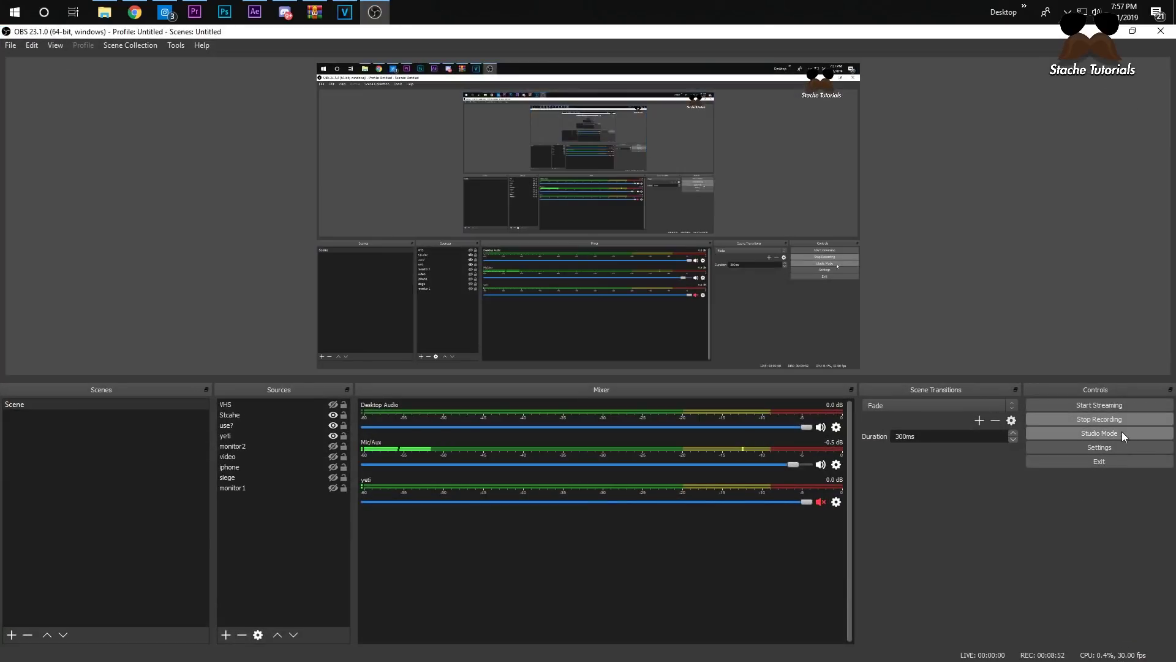